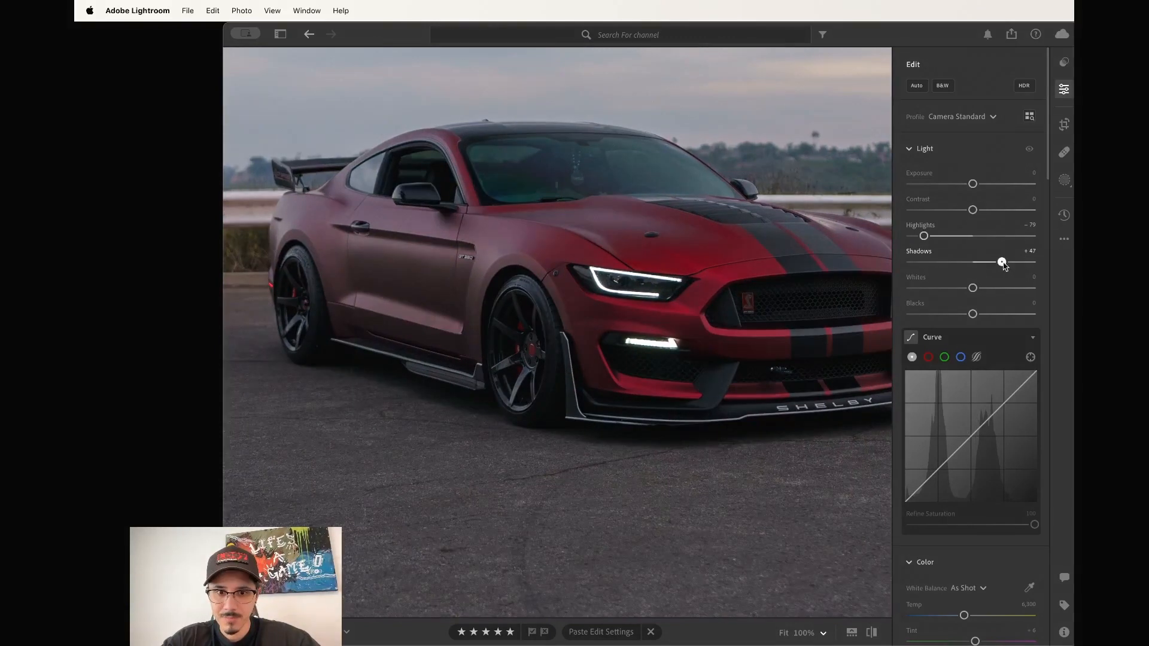
Fit the whole portrait photo in view, then set Blacks to -26 and Contrast to +27.
left_click(735, 343)
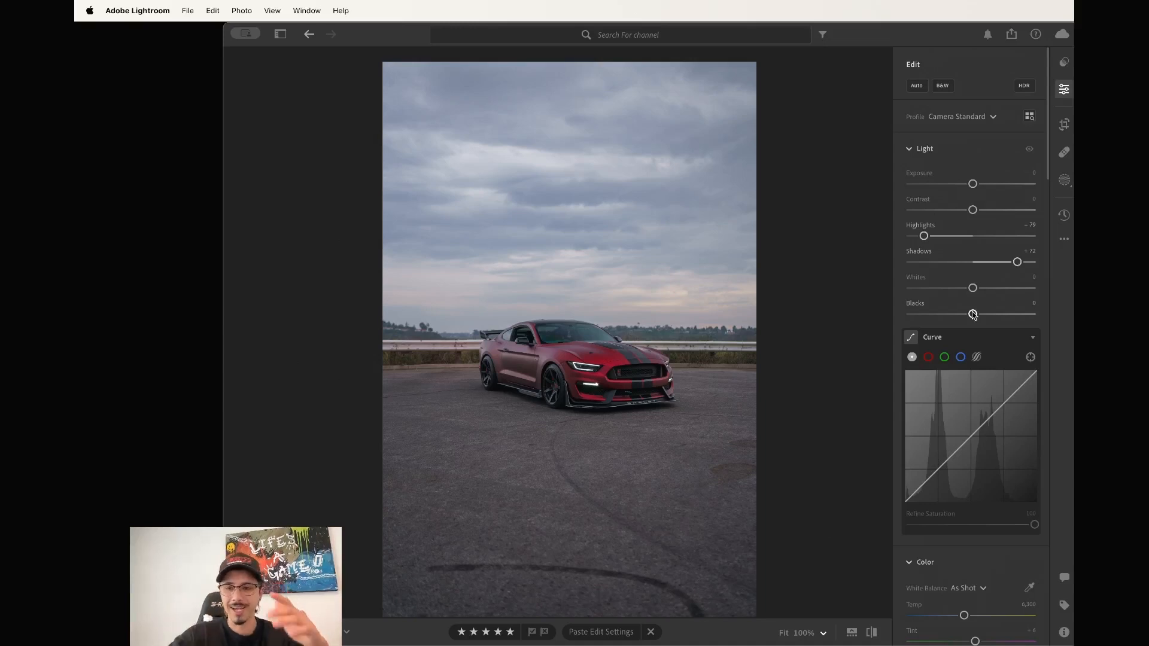
left_click_drag(972, 314, 956, 315)
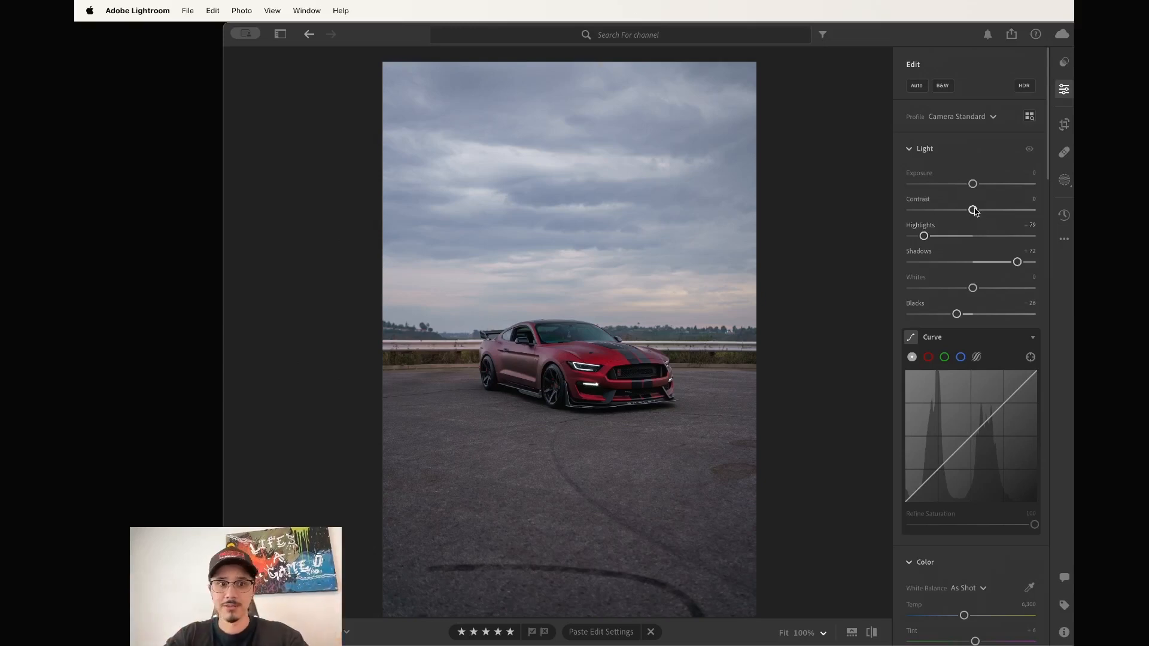
left_click_drag(974, 211, 992, 212)
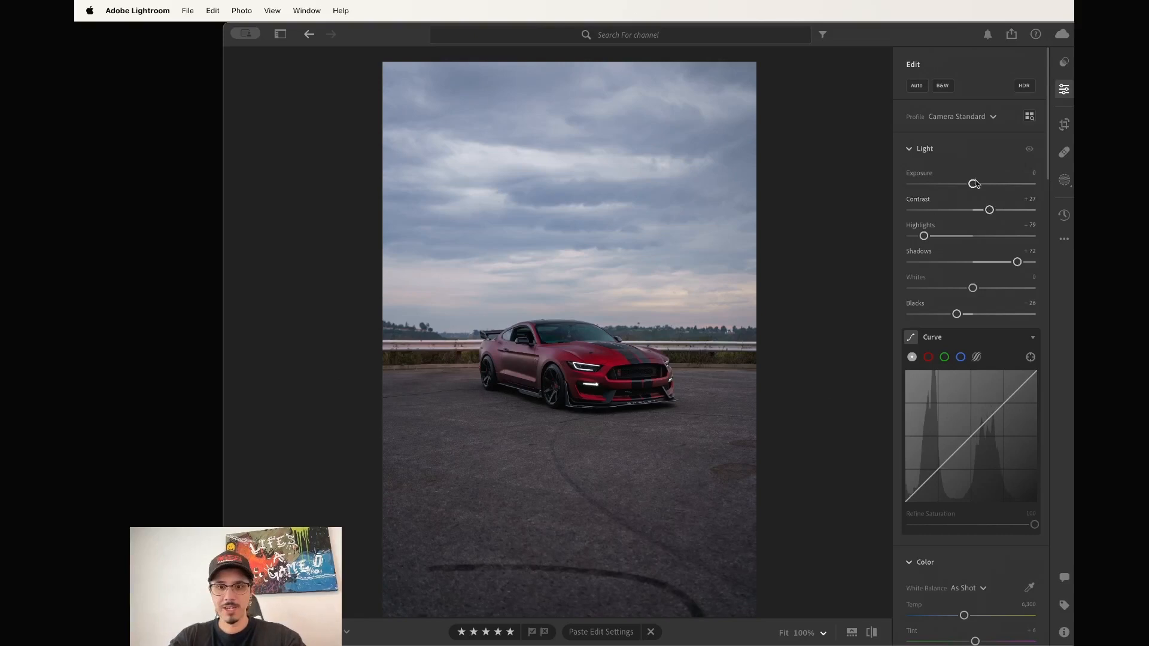
scroll(974, 179, "down", 10)
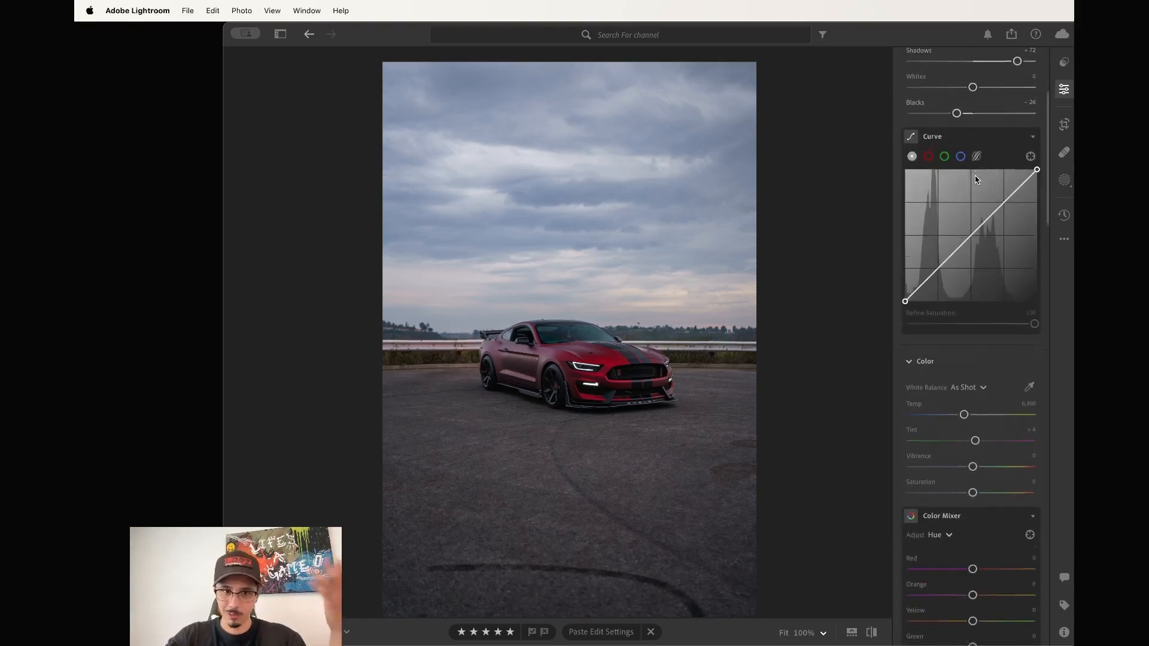
Add two tone-curve points and shape a gentle S-curve: lower shadows, slightly brighter highlights.
scroll(933, 221, "up", 2)
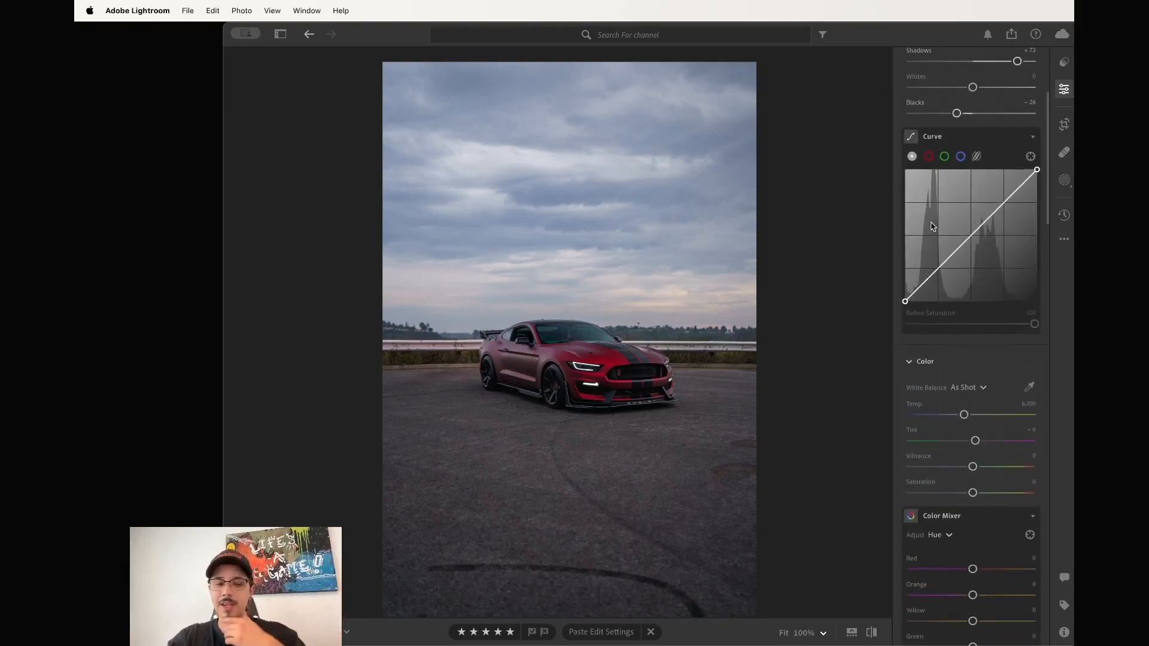
left_click(941, 266)
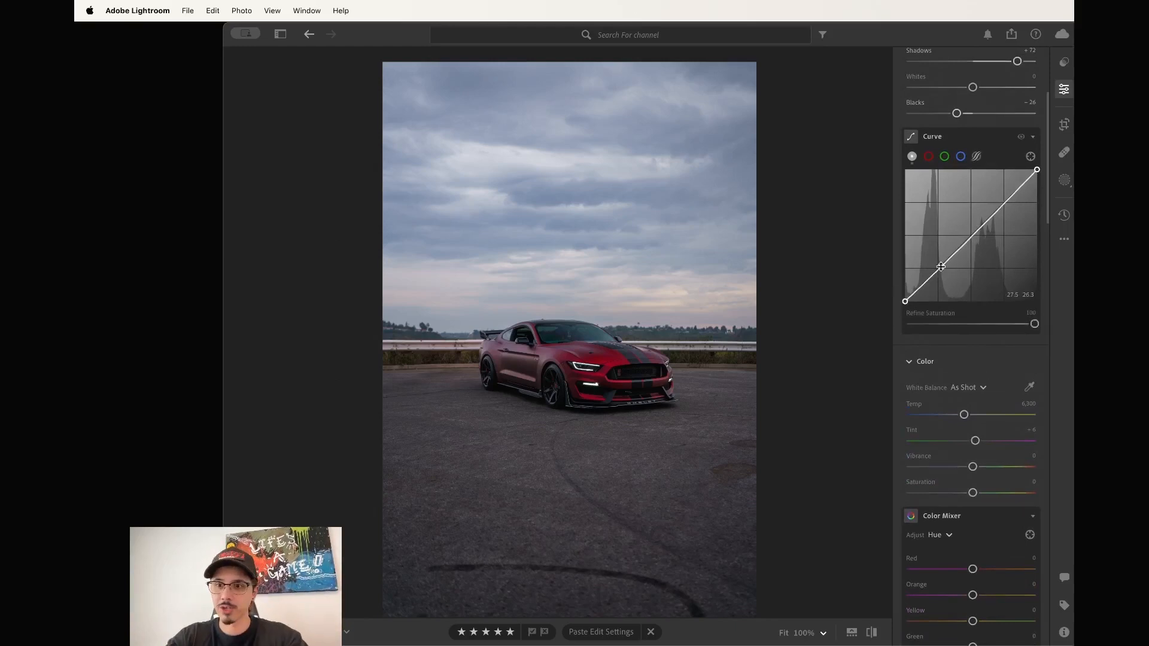
left_click(1004, 203)
left_click_drag(1005, 203, 1005, 201)
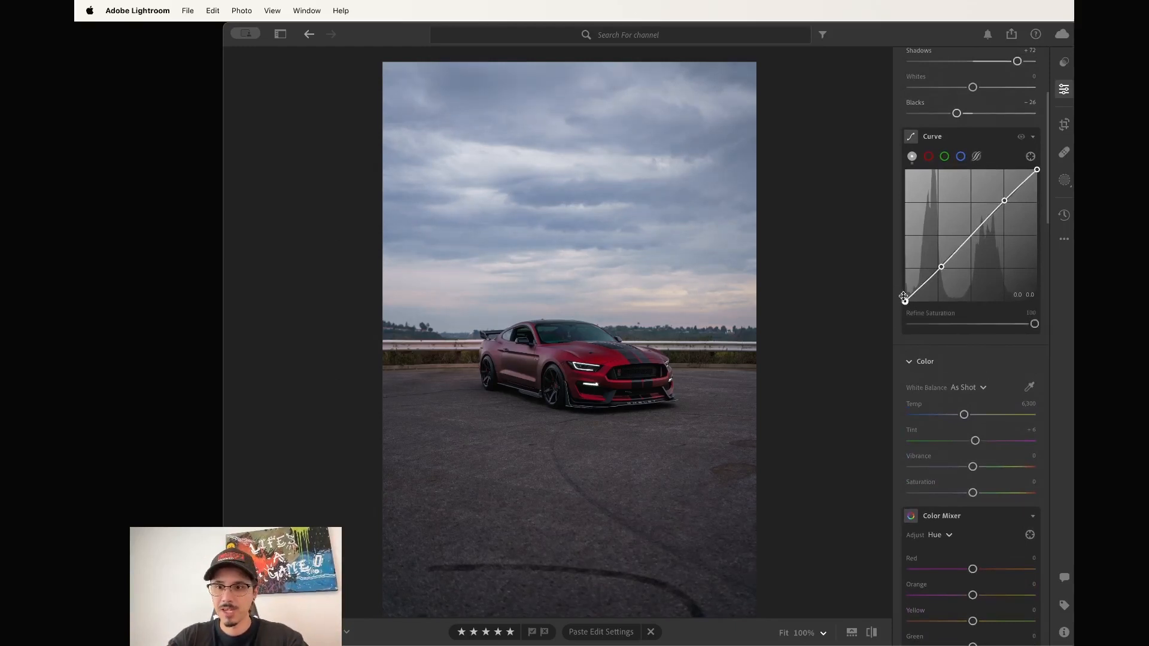
left_click_drag(941, 267, 905, 293)
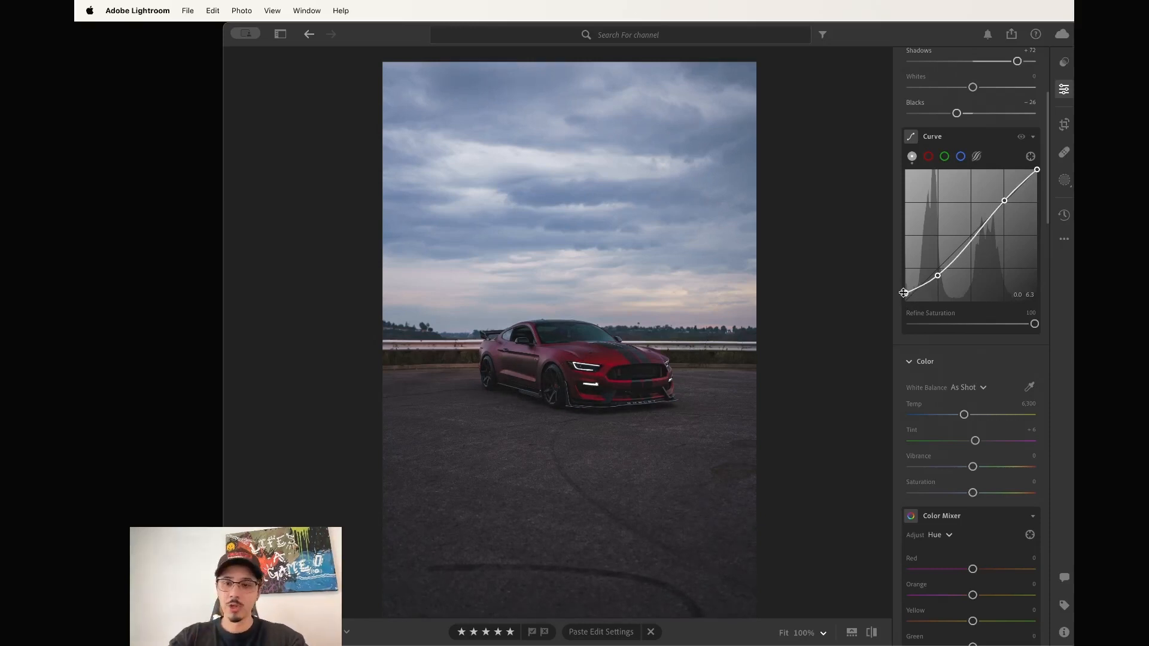
left_click_drag(905, 294, 897, 312)
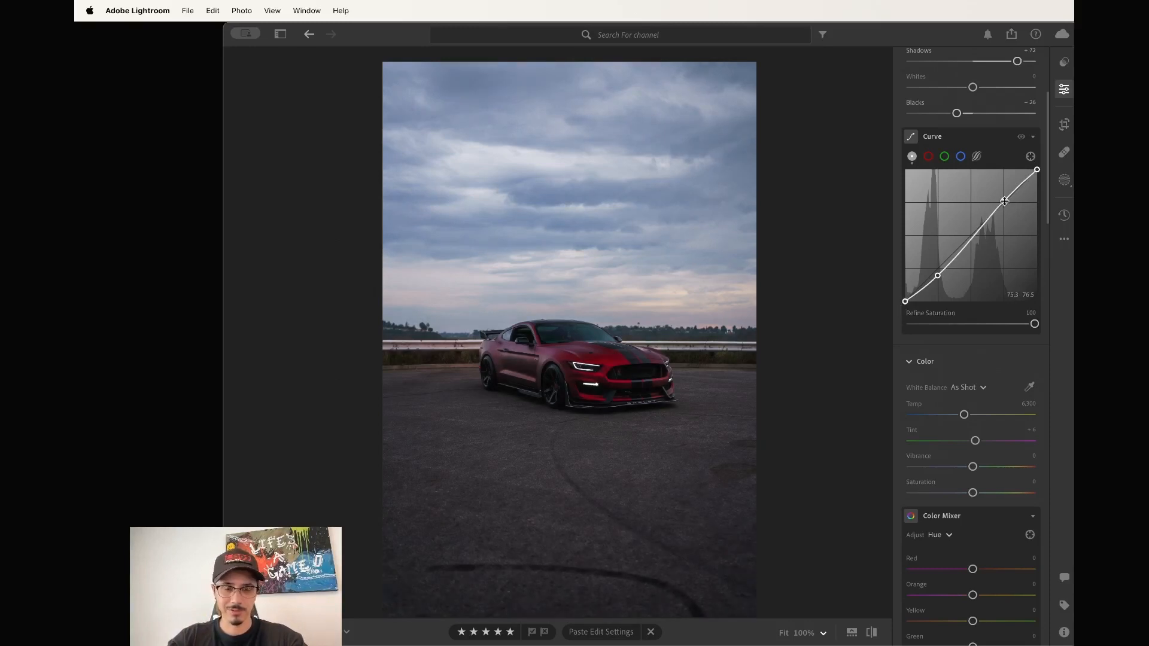
left_click_drag(1005, 203, 1003, 196)
left_click_drag(937, 276, 938, 277)
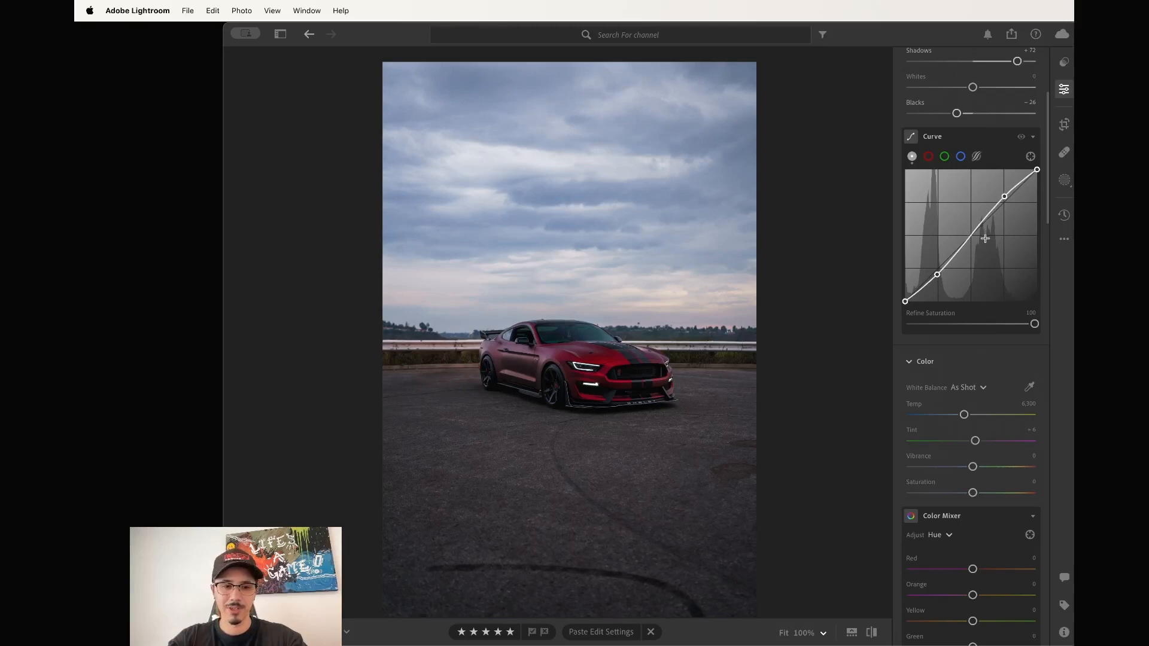
scroll(986, 239, "down", 3)
scroll(964, 331, "down", 2)
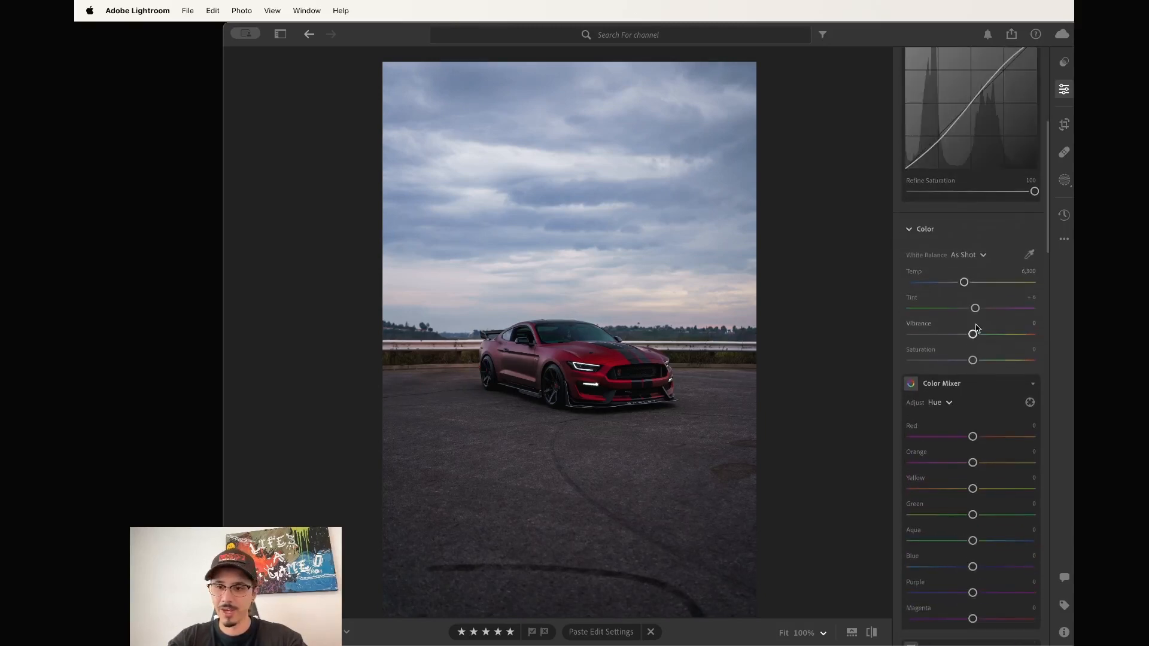
Try a strong saturation boost, then settle on subtle colour: saturation +9, vibrance +15.
left_click(184, 419)
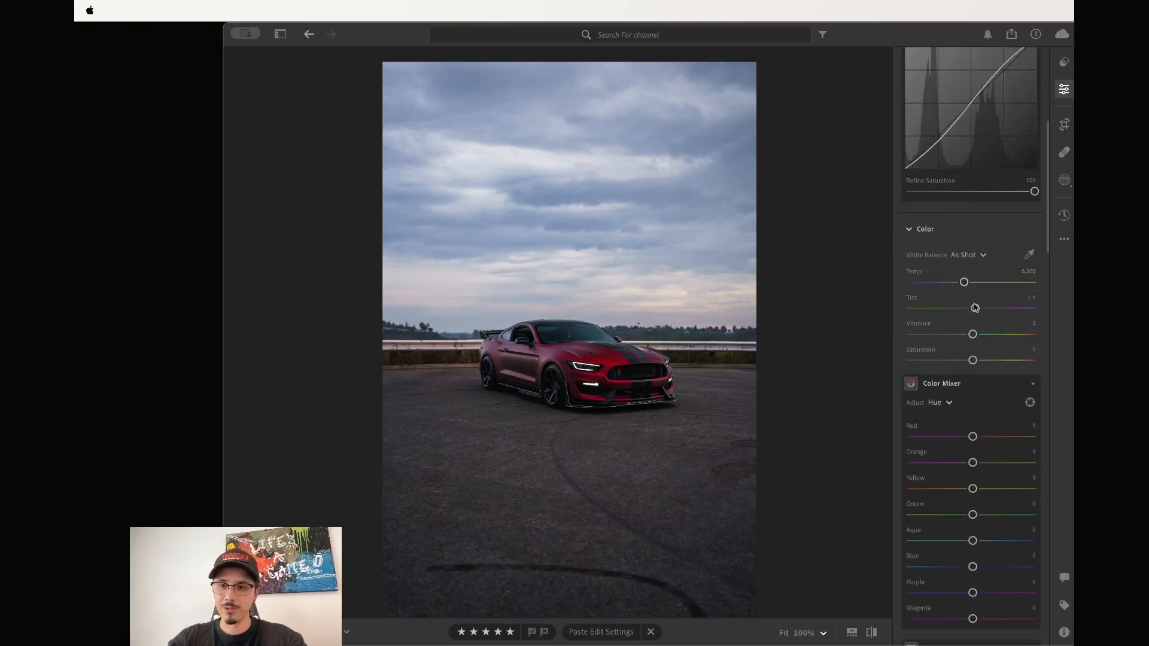
scroll(1005, 292, "down", 3)
scroll(1005, 292, "down", 2)
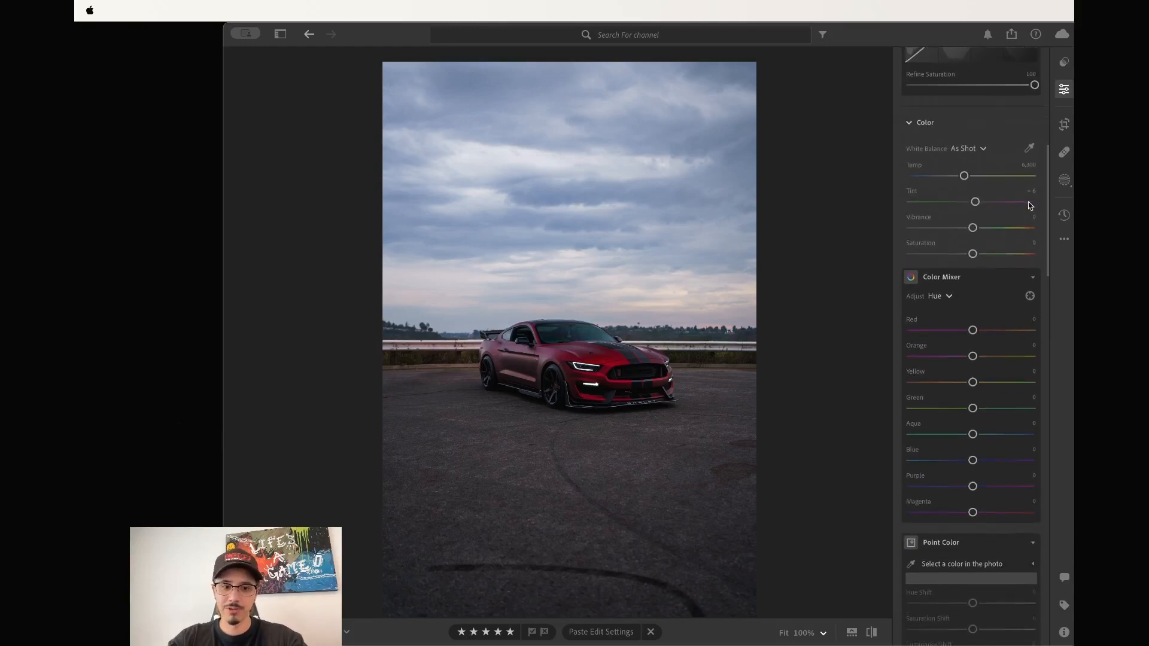
left_click(1005, 284)
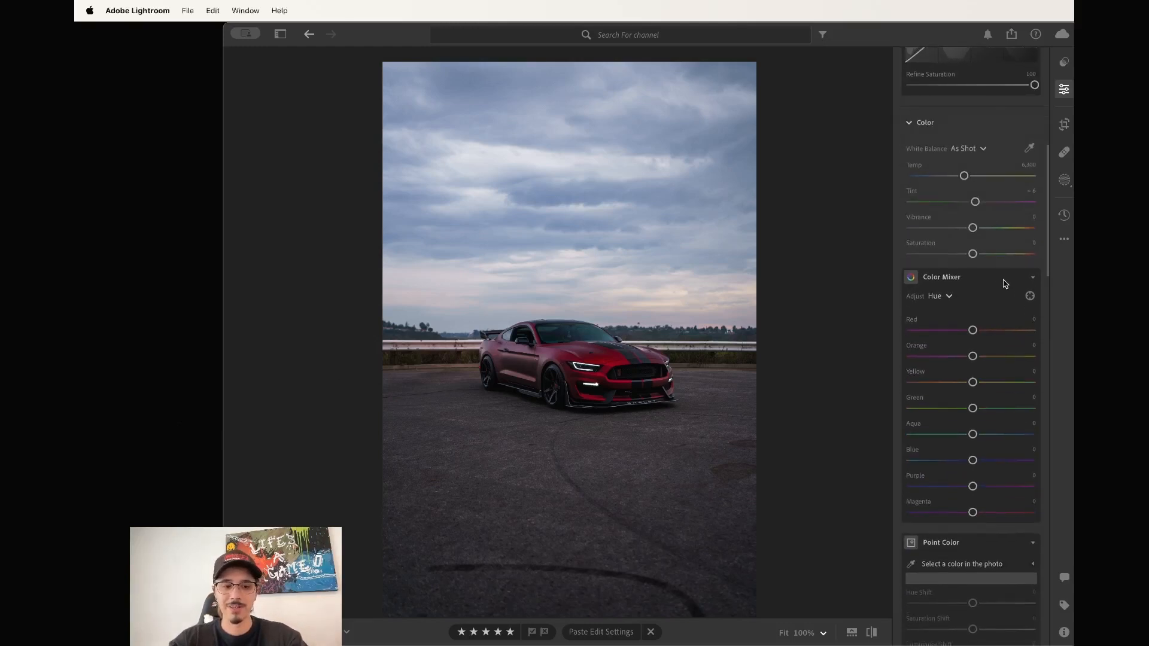
left_click(1005, 284)
left_click(1032, 277)
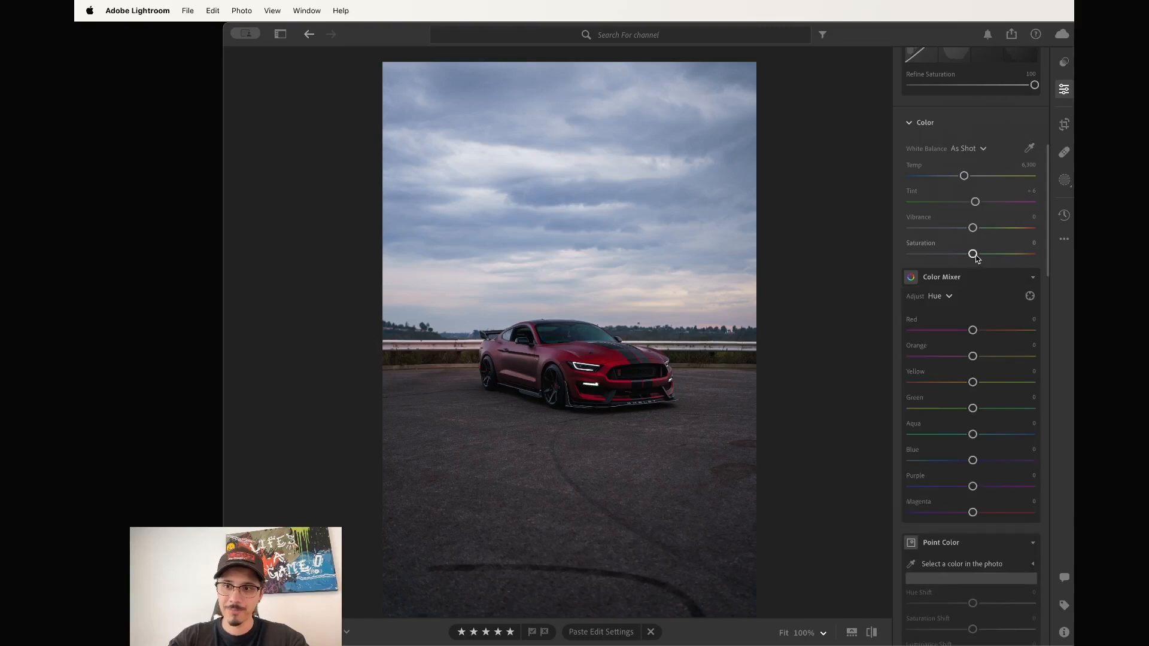
left_click_drag(974, 254, 1055, 250)
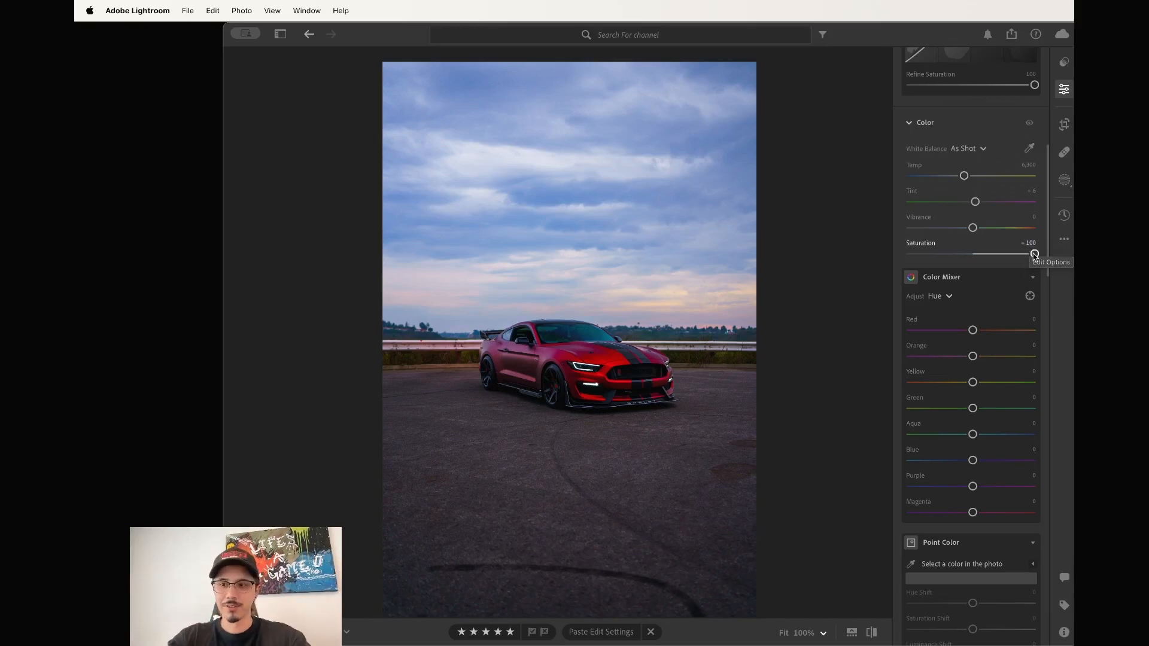
left_click_drag(1034, 254, 982, 230)
Switch the Color Mixer to per-colour controls and raise Reds saturation to +21.
scroll(977, 228, "down", 4)
left_click(950, 209)
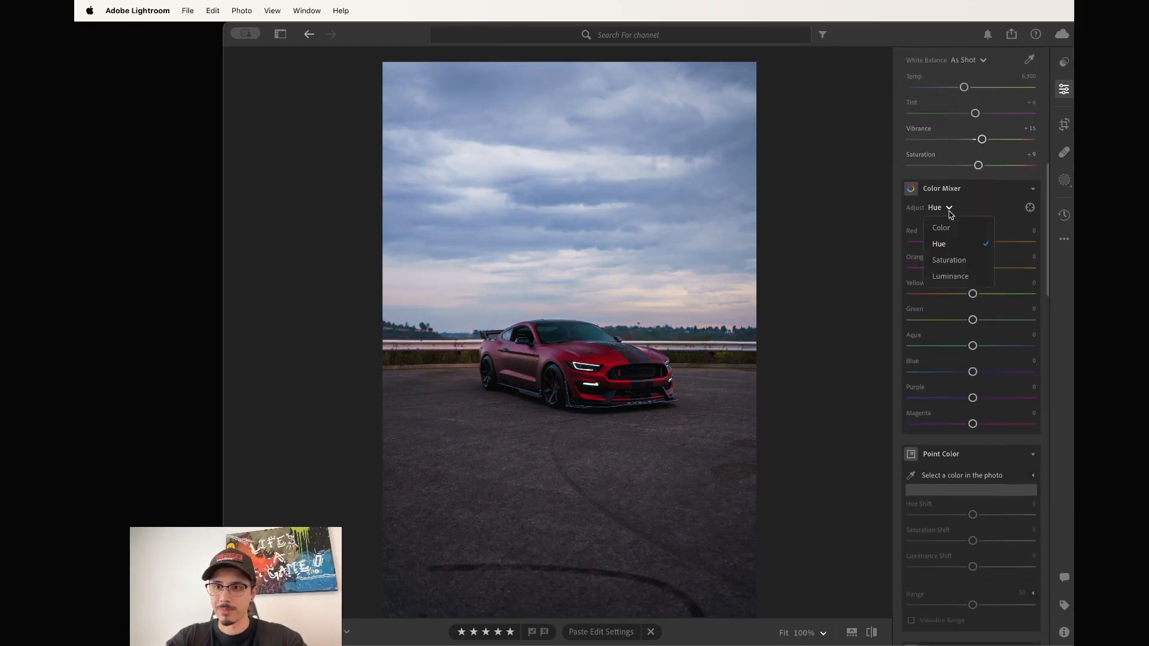
left_click(942, 228)
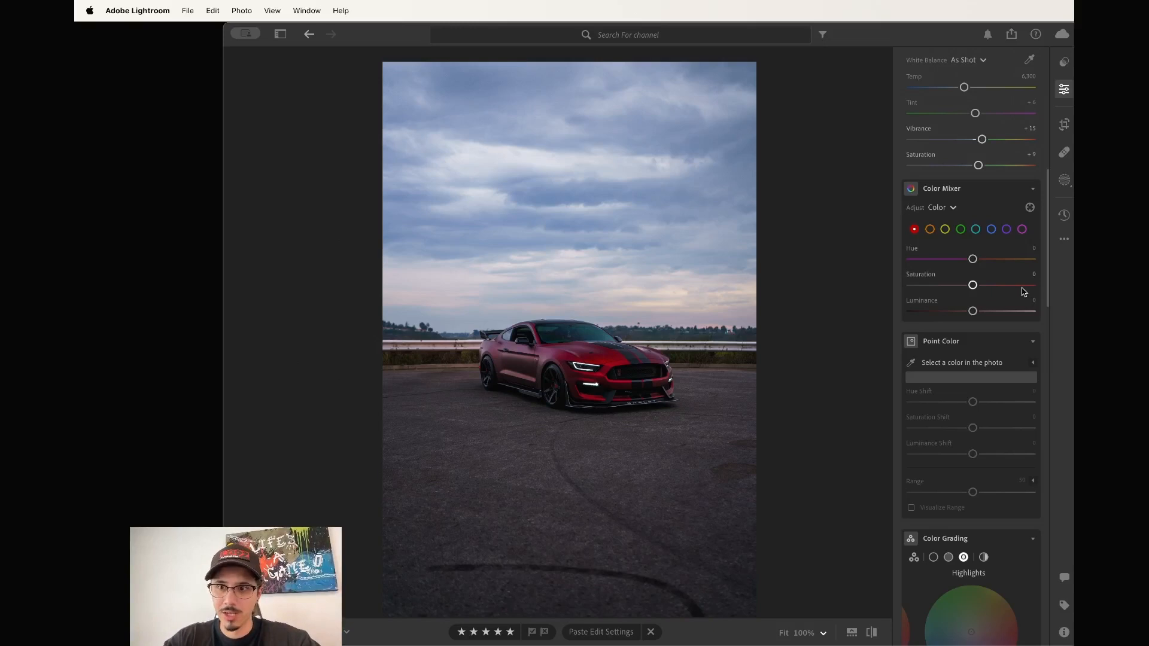
key("super+shift+4")
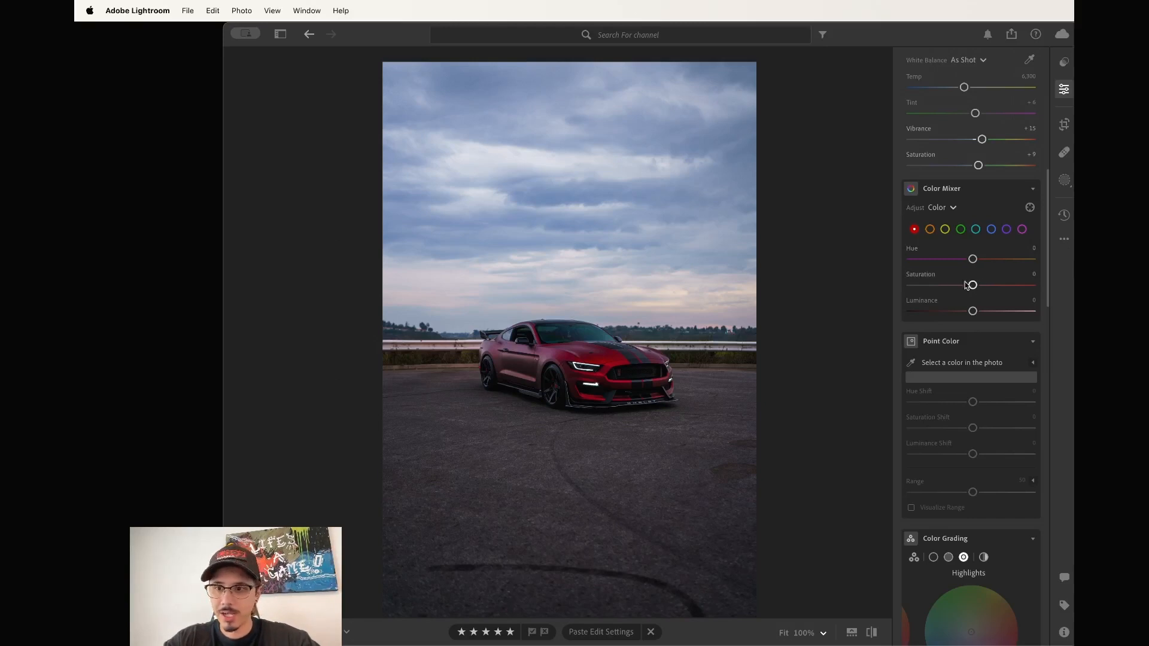
left_click_drag(974, 286, 988, 291)
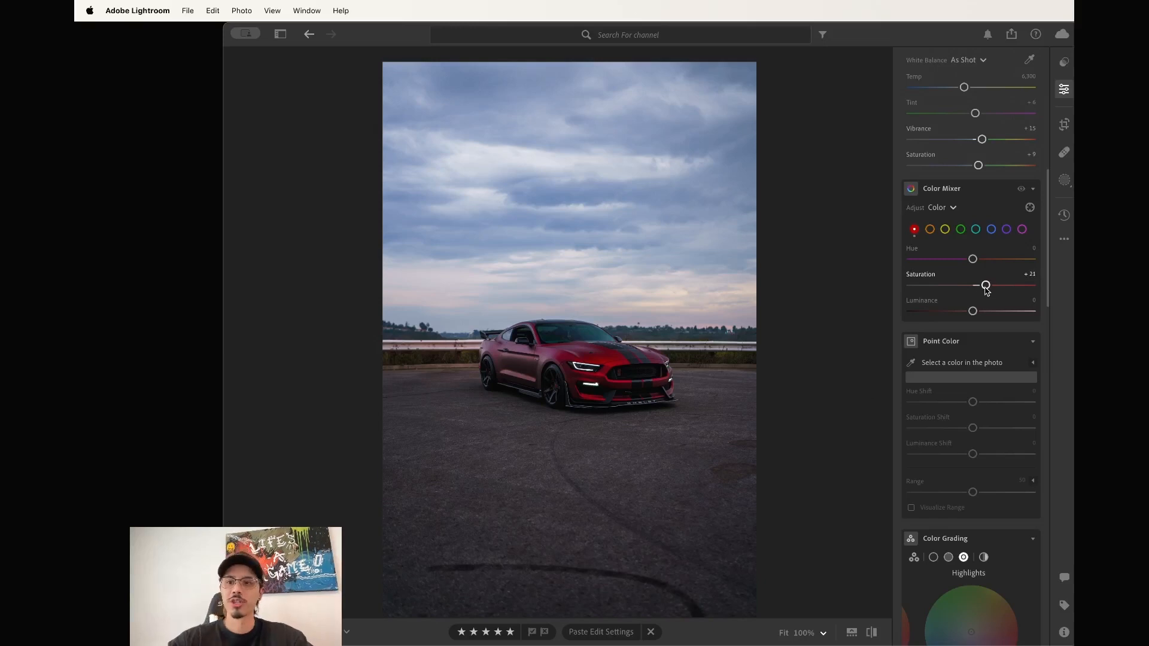
Try shifting the car's red hue with the Targeted Adjustment tool, then undo it.
left_click(1029, 206)
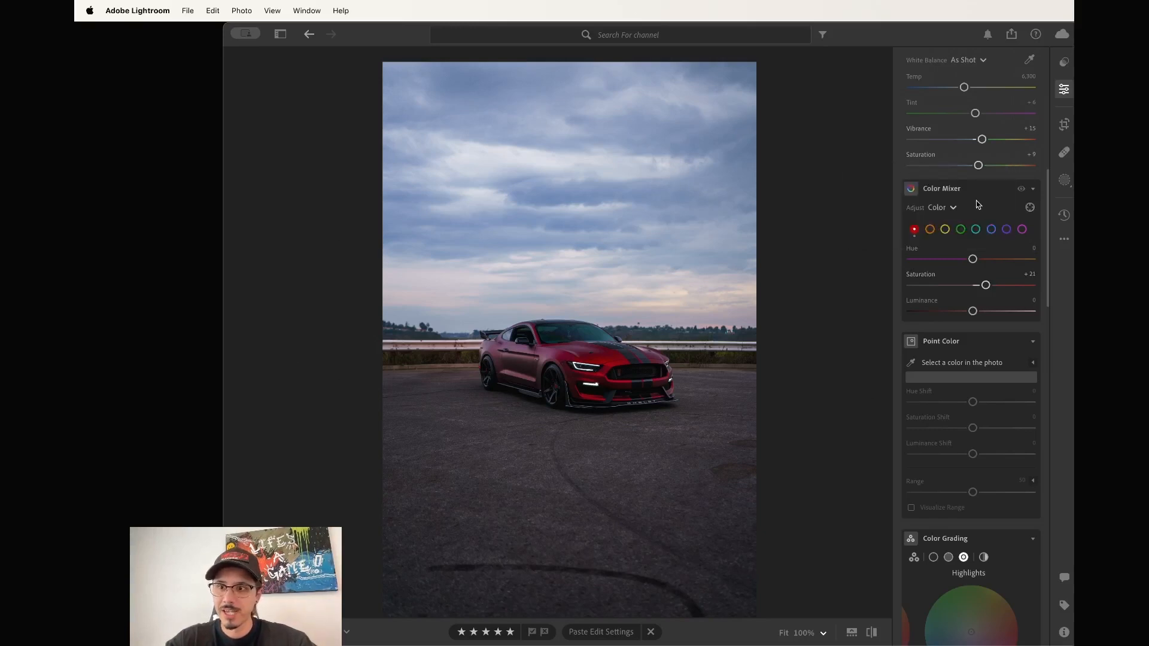
left_click(1029, 208)
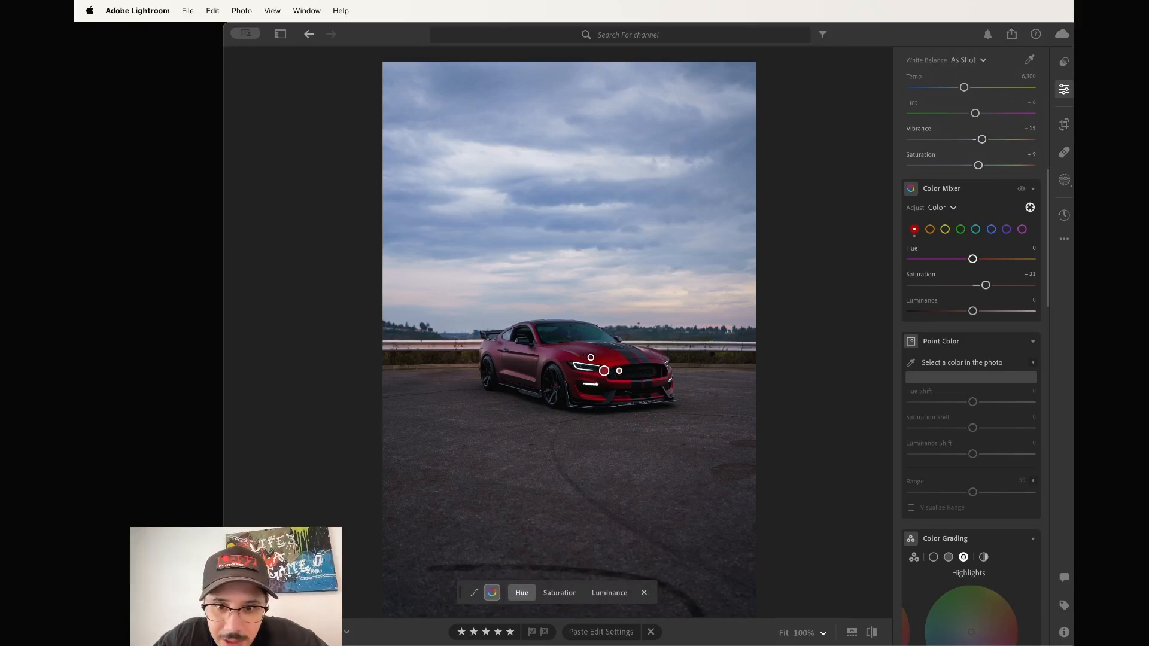
left_click_drag(603, 371, 540, 358)
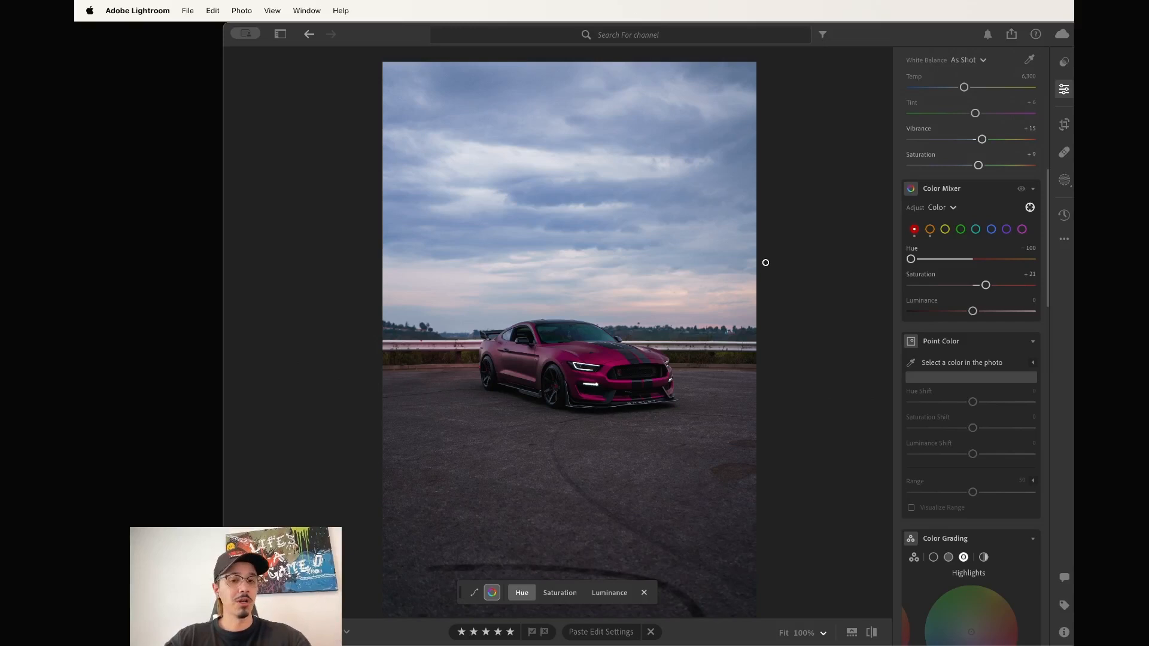
key("super+z")
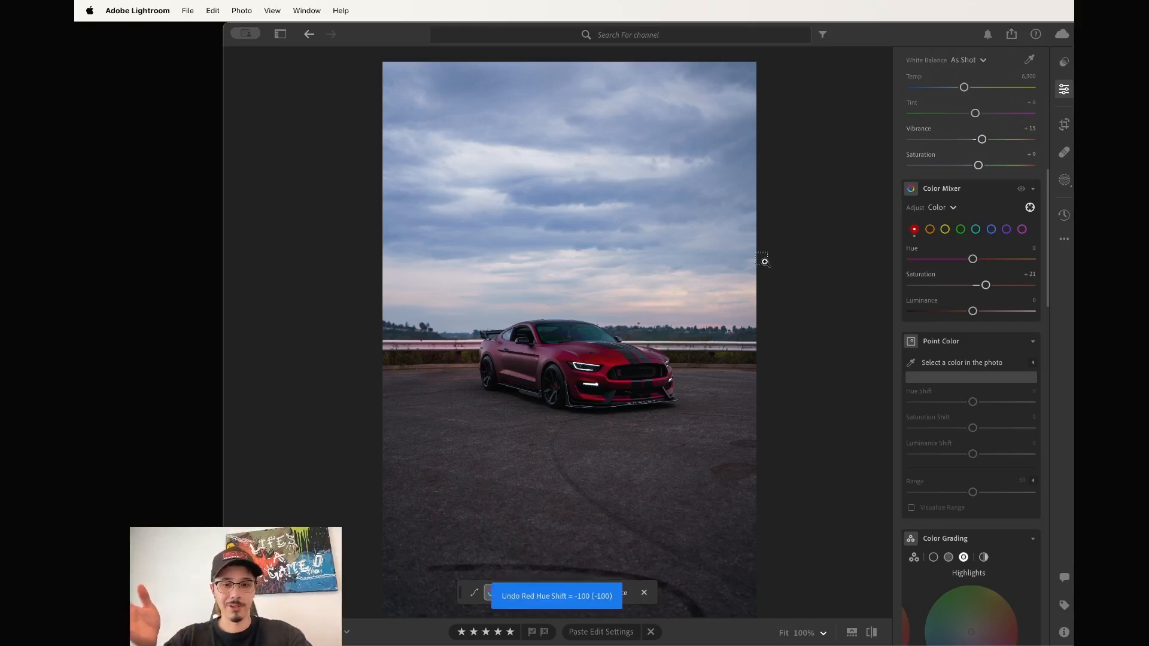
Try boosting Oranges saturation in the sky, then return it to zero.
left_click(931, 229)
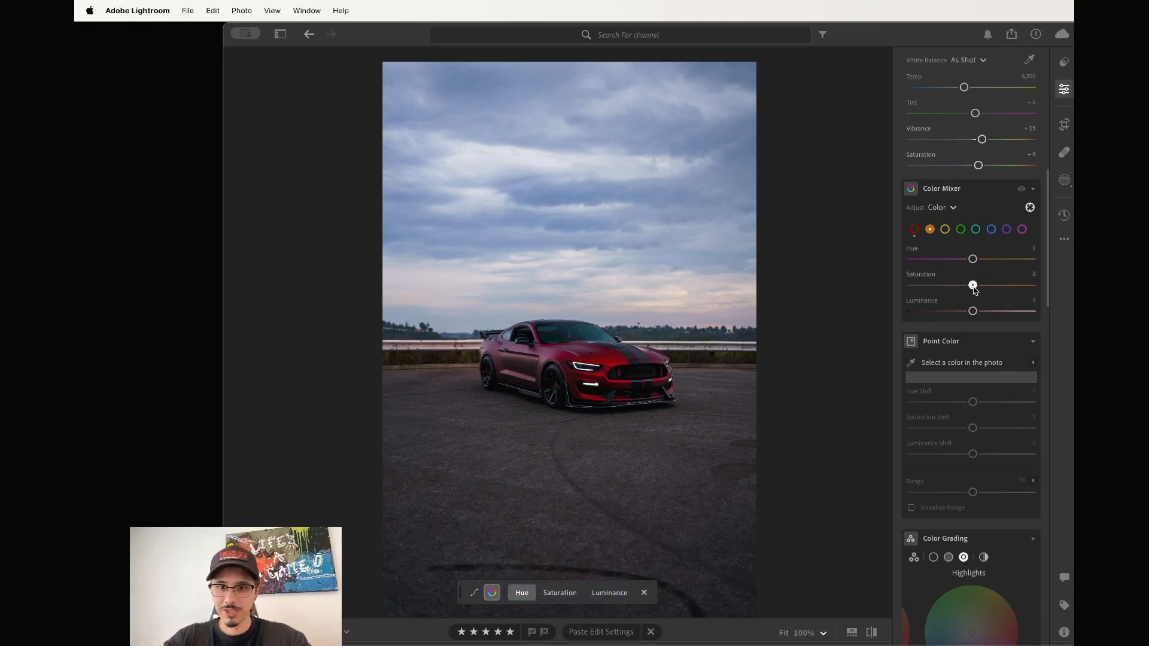
left_click_drag(974, 289, 1057, 306)
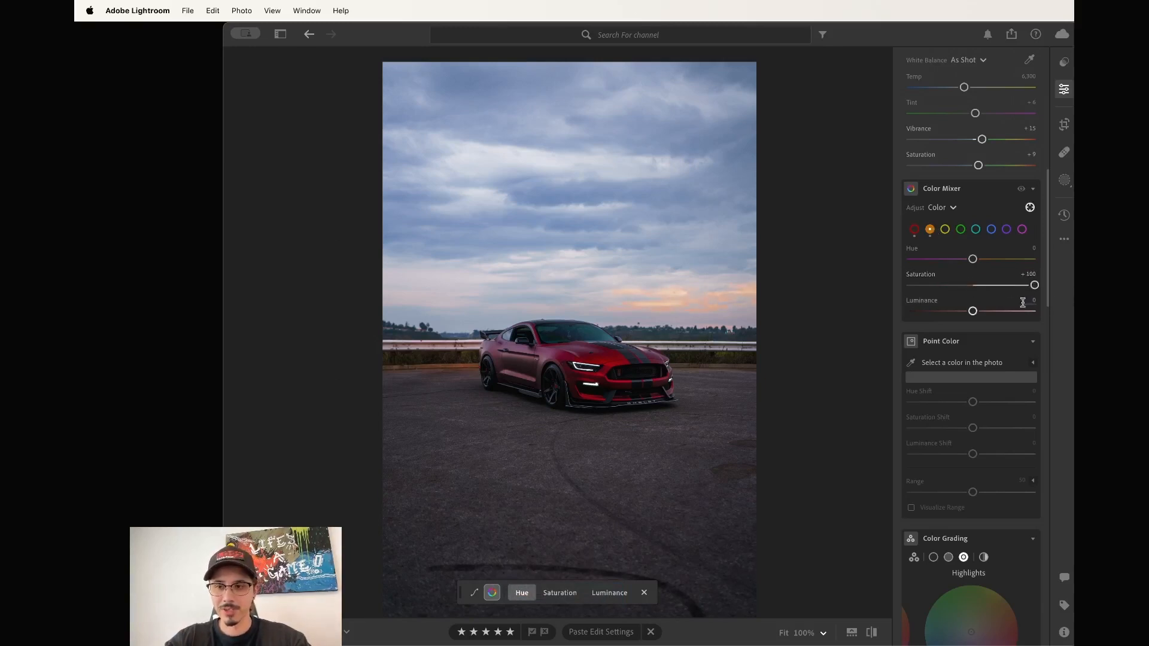
left_click(1030, 208)
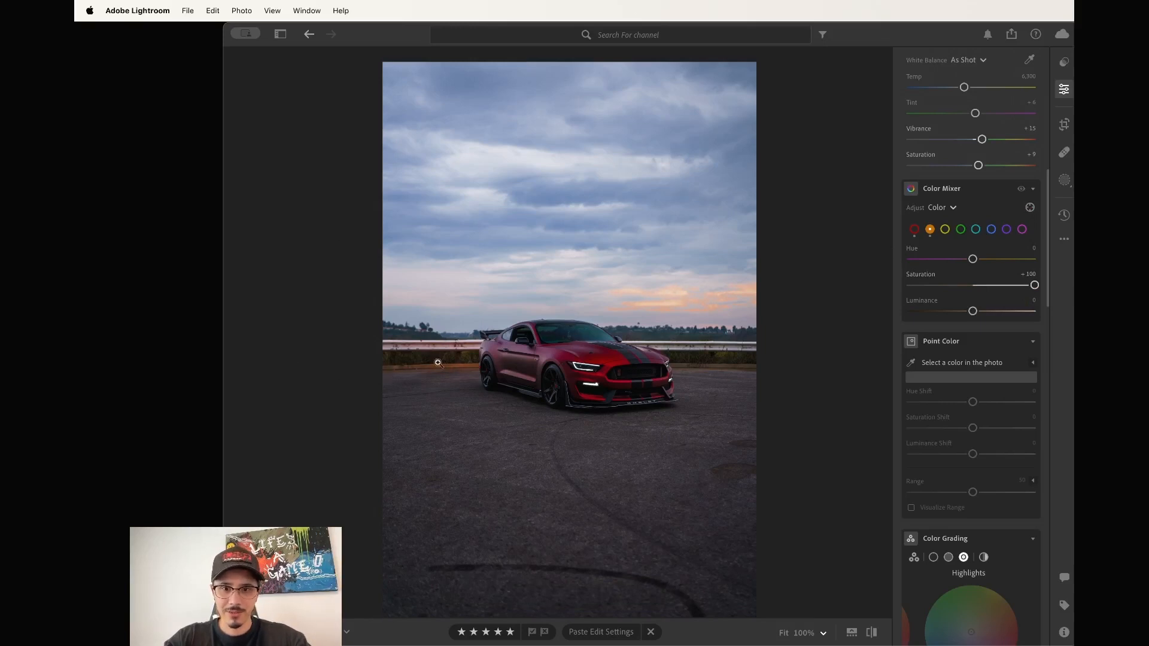
left_click_drag(1032, 286, 970, 259)
Adjust the Yellows: hue to -4 and luminance to -13.
left_click(945, 231)
left_click_drag(972, 311, 966, 314)
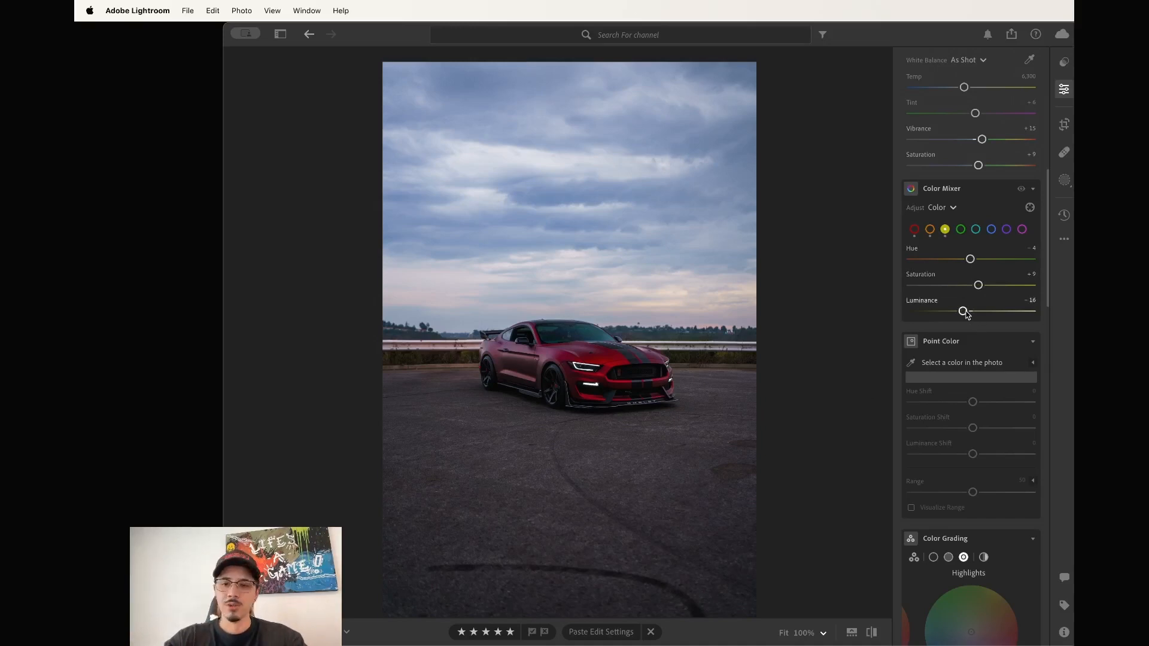
mouse_move(964, 312)
left_mouse_down()
mouse_move(921, 312)
mouse_move(1041, 315)
mouse_move(969, 321)
left_mouse_up()
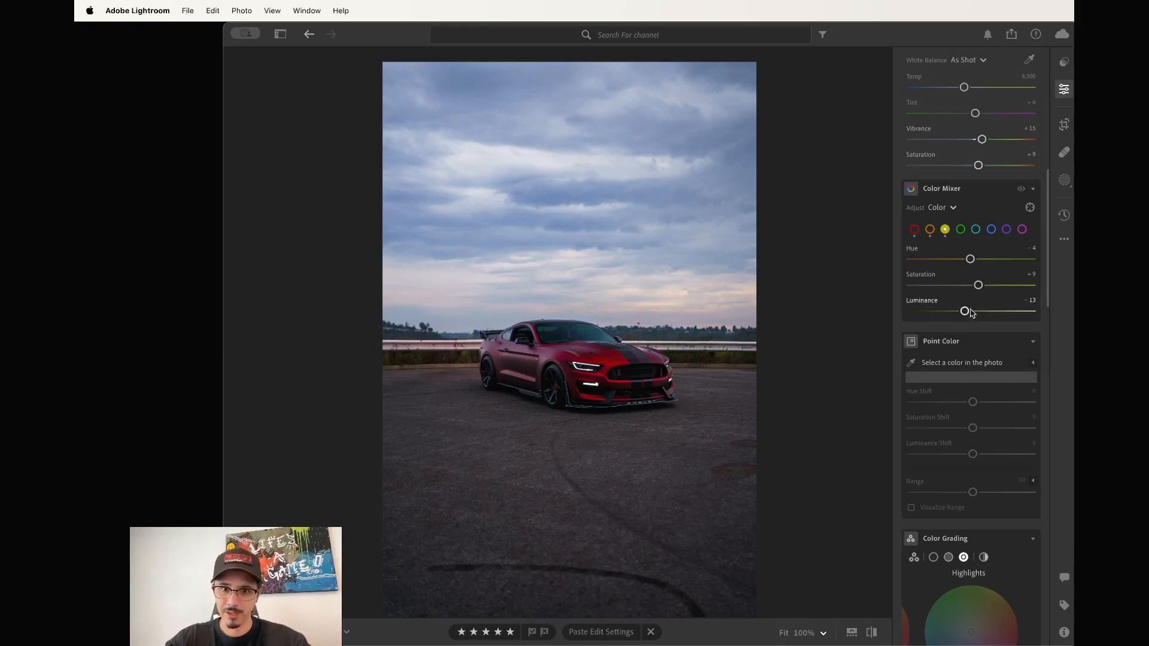
Shift the Greens hue to -19 to mute the background foliage.
left_click(960, 229)
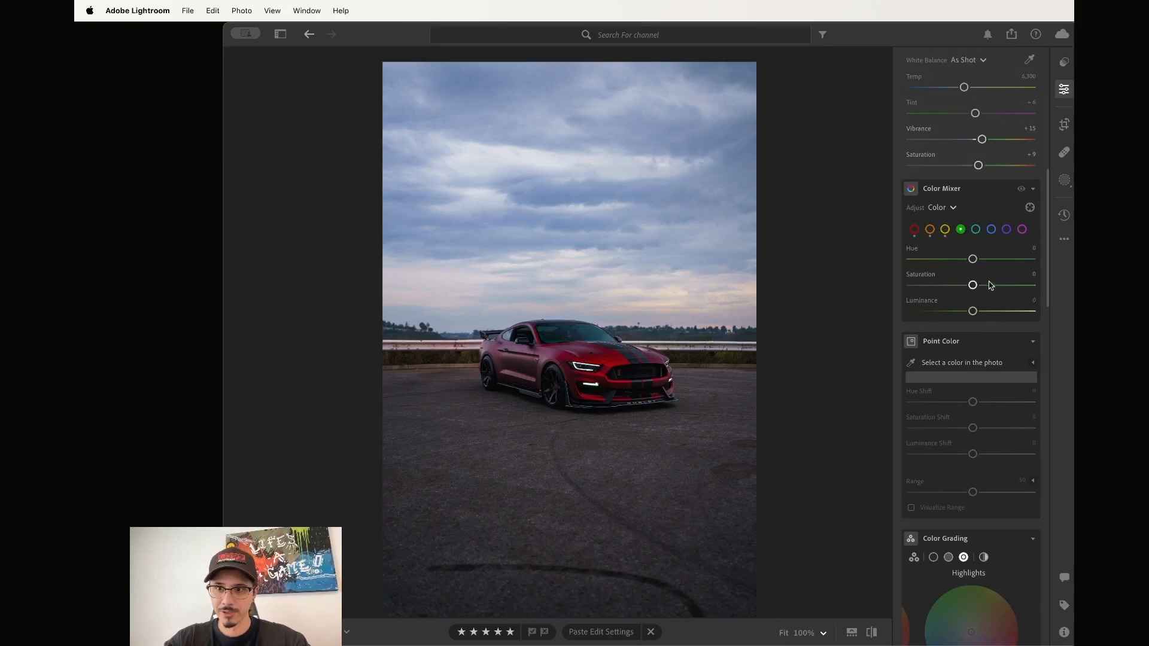
mouse_move(973, 261)
left_mouse_down()
mouse_move(984, 261)
mouse_move(961, 263)
left_mouse_up()
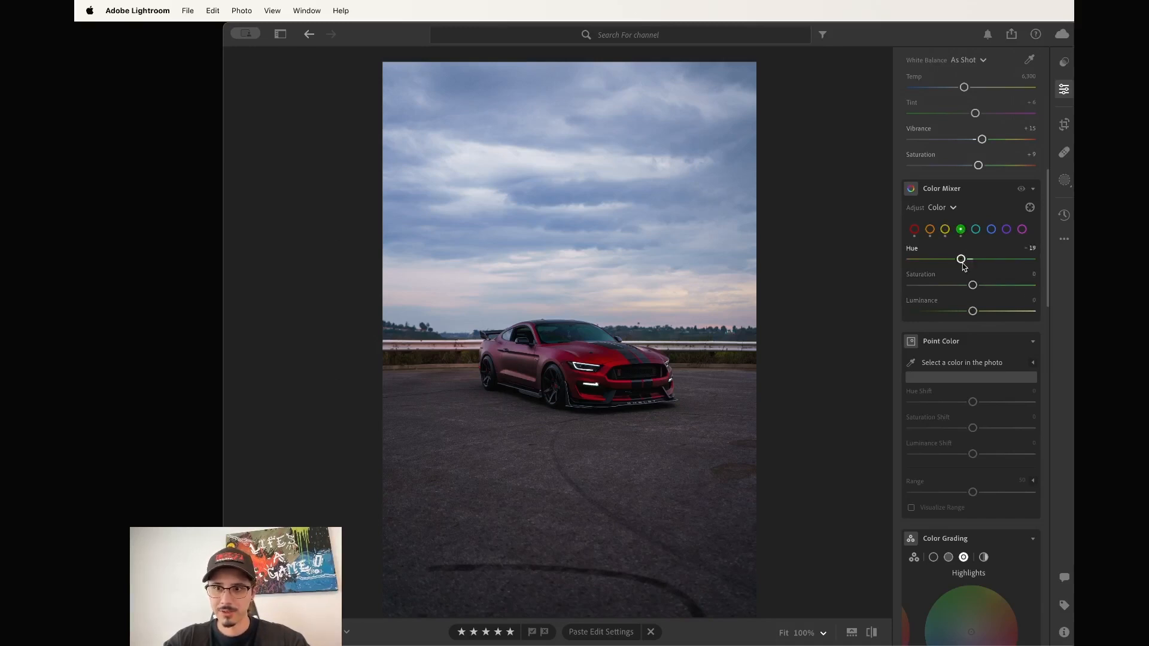
scroll(962, 264, "down", 3)
left_click(155, 347)
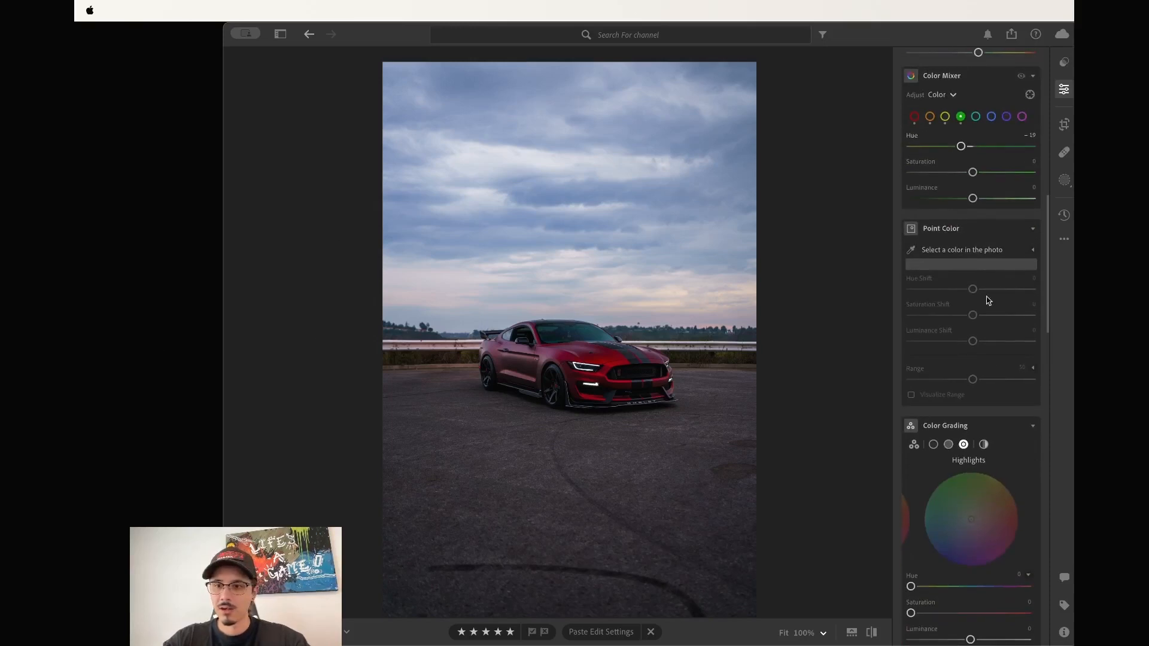
Collapse Point Color and Color Grading, then expand Effects showing Texture, Clarity, Dehaze and Vignette.
left_click(980, 214)
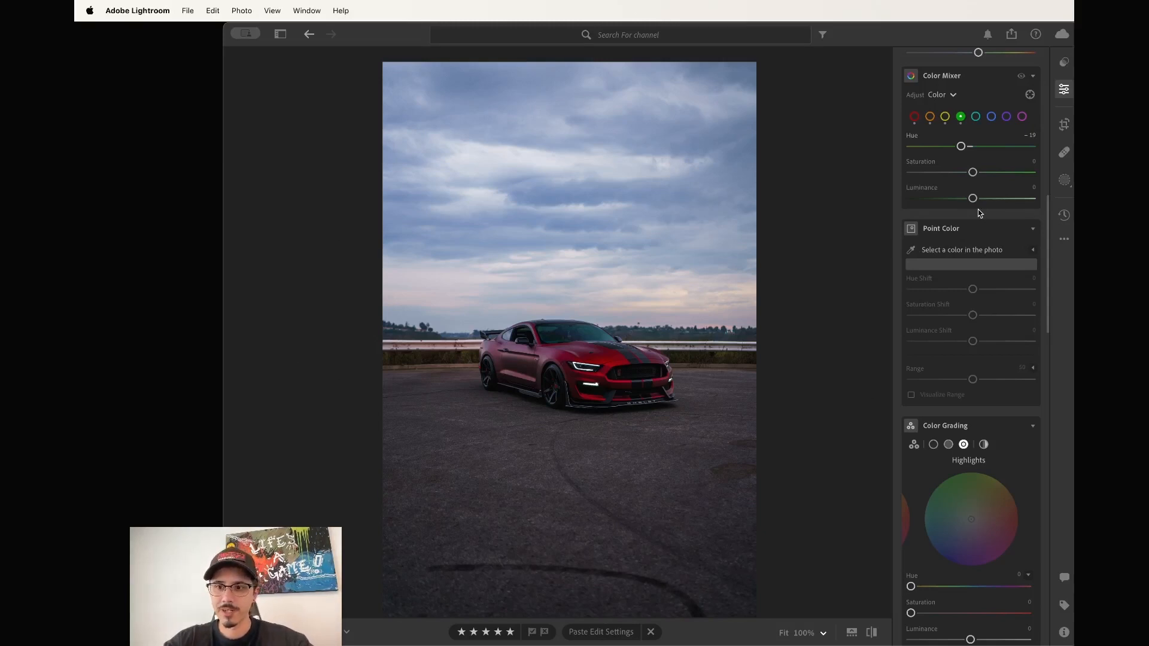
scroll(1023, 240, "down", 1)
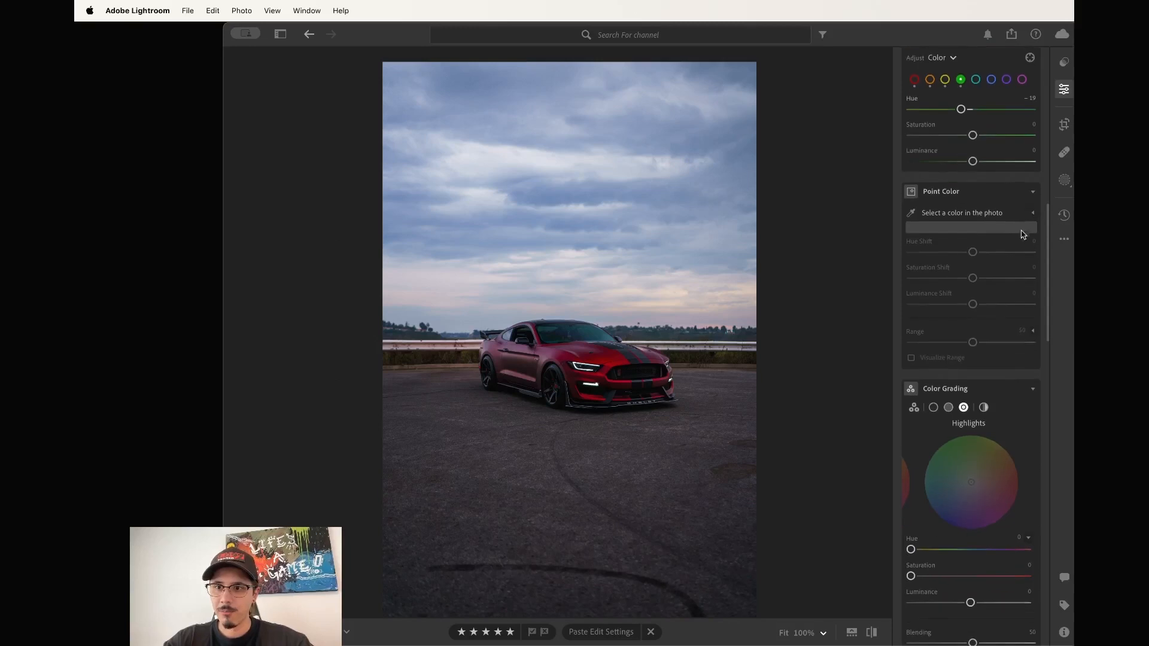
left_click(1032, 193)
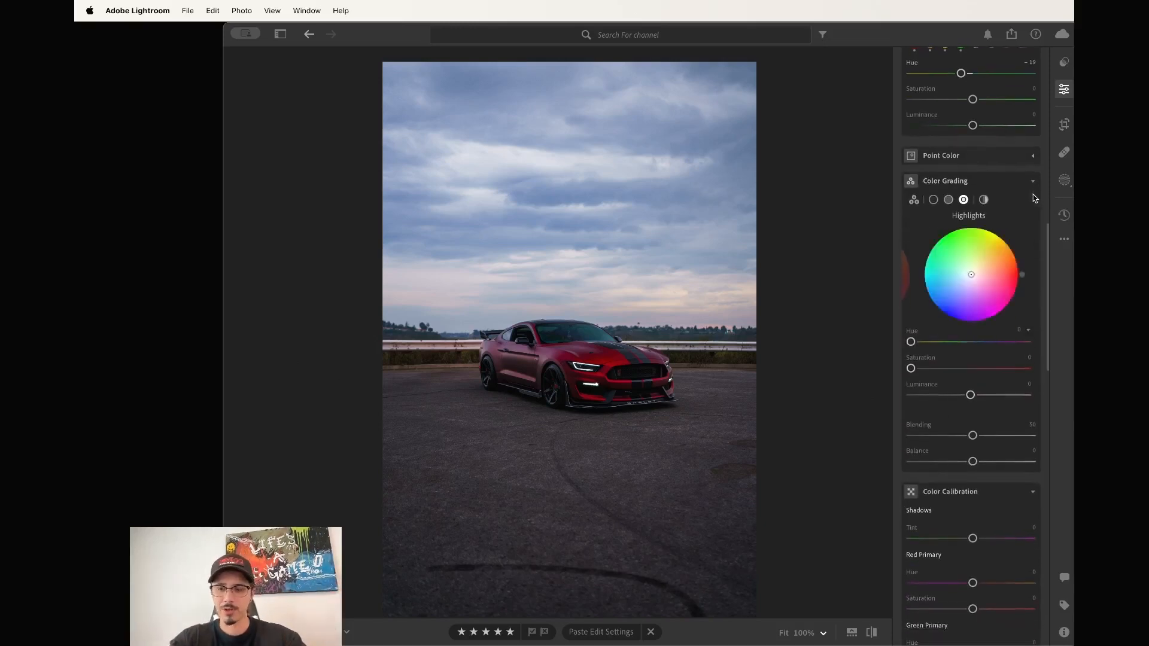
left_click(1032, 180)
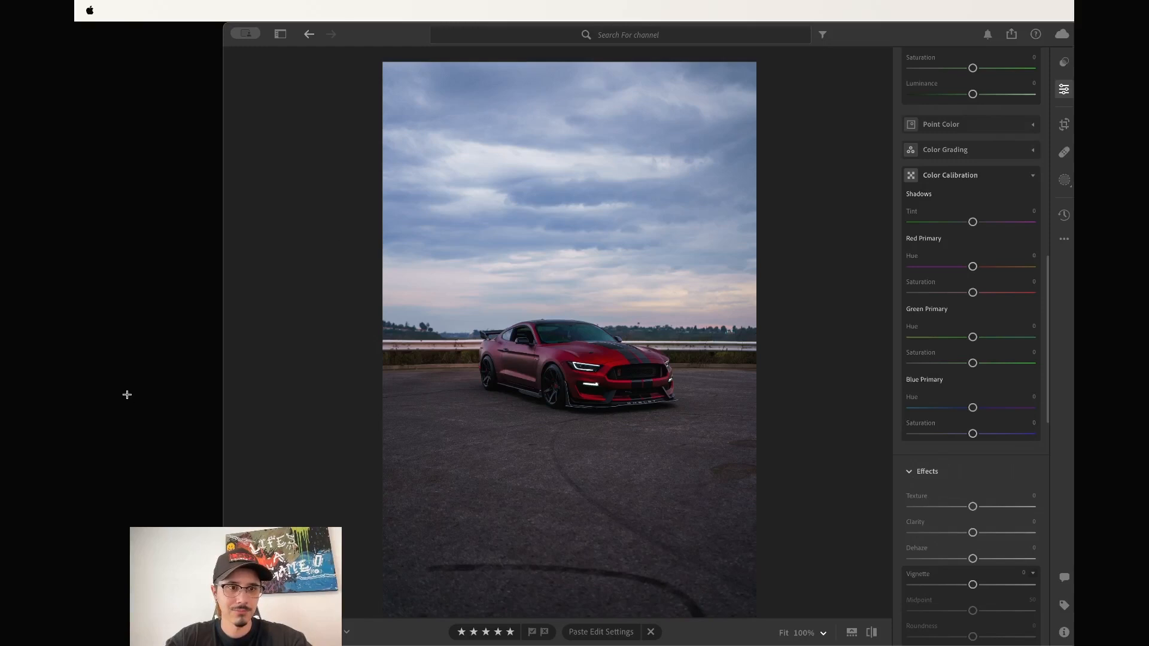
scroll(914, 379, "down", 1)
left_click(952, 439)
scroll(952, 440, "down", 1)
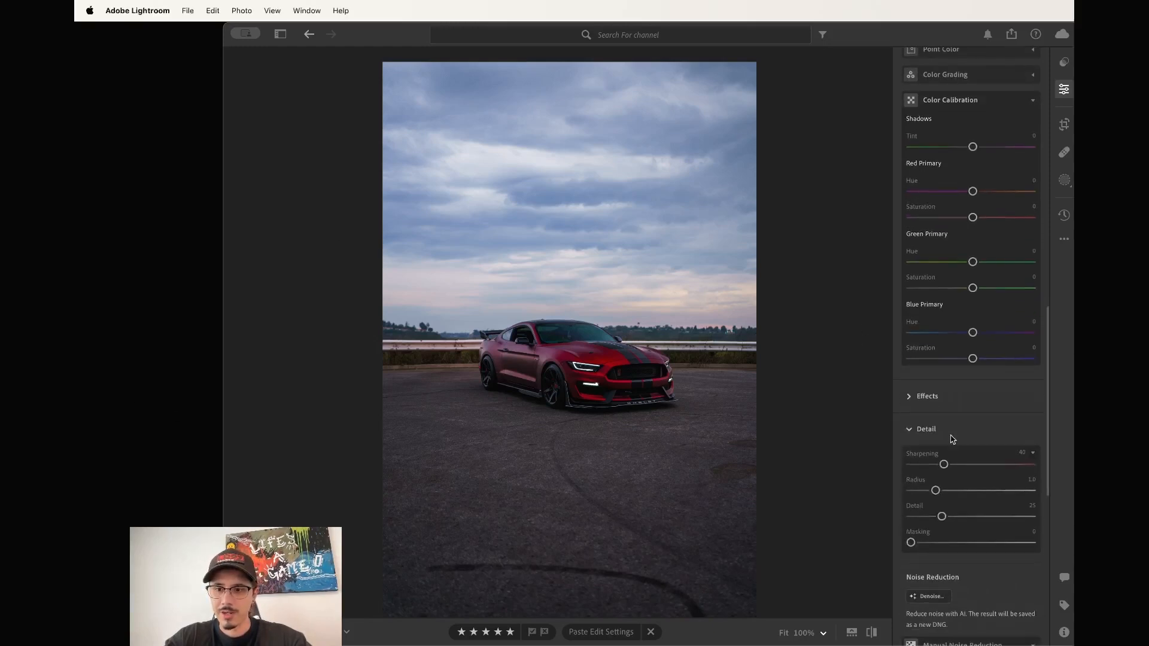
left_click(909, 397)
scroll(965, 359, "down", 2)
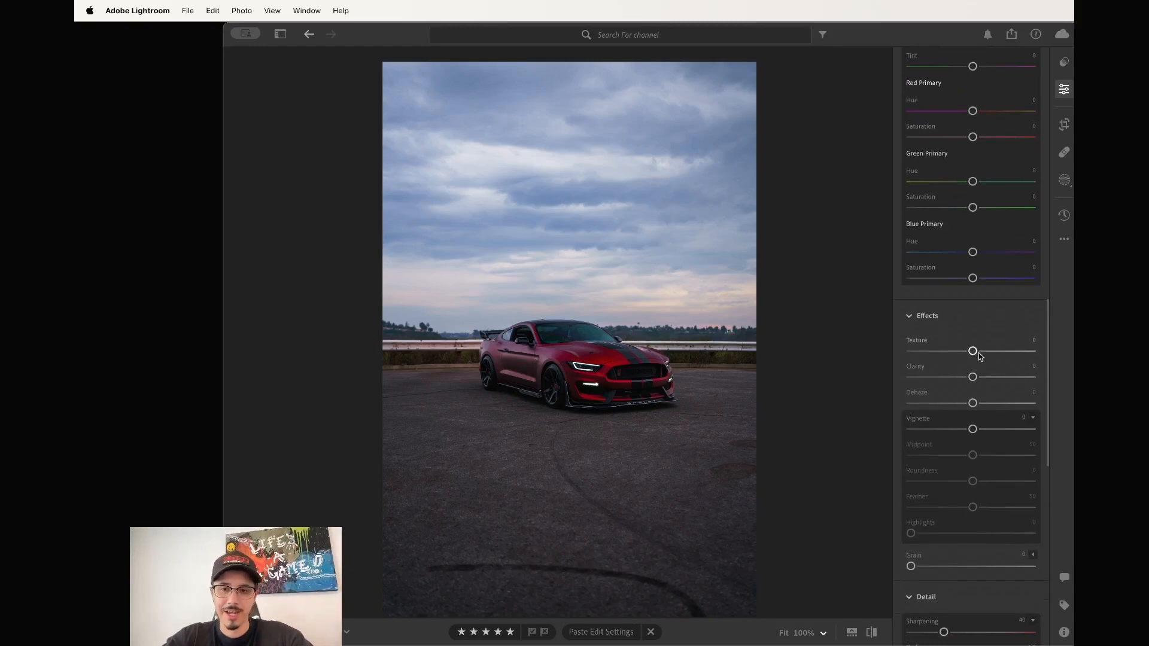
Experiment with Texture amounts, resetting it and finally settling on a negative texture around -15.
mouse_move(980, 357)
left_mouse_down()
mouse_move(898, 361)
mouse_move(1043, 352)
mouse_move(972, 356)
left_mouse_up()
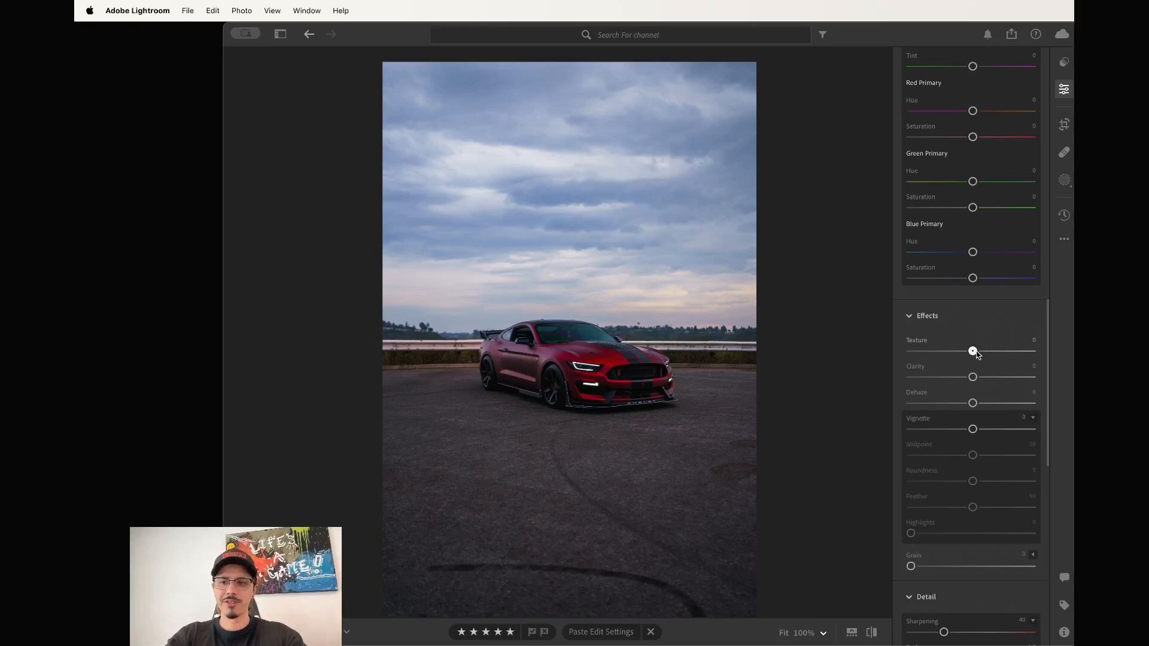
left_click_drag(975, 354, 1036, 355)
double_click(1036, 355)
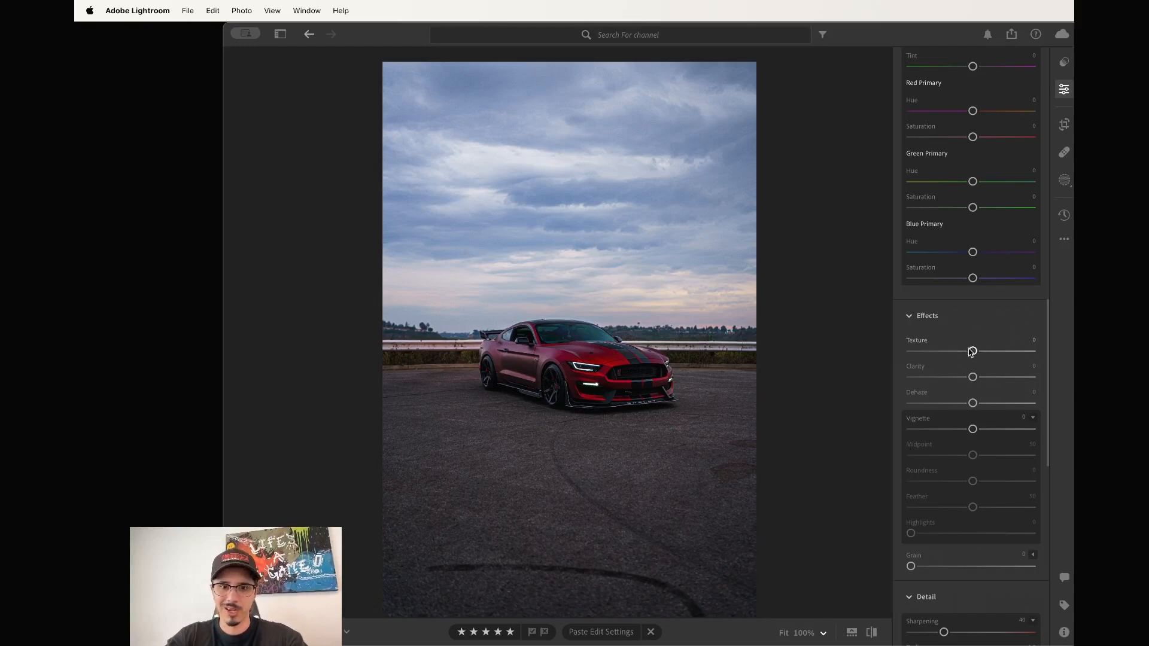
left_click_drag(974, 353, 978, 380)
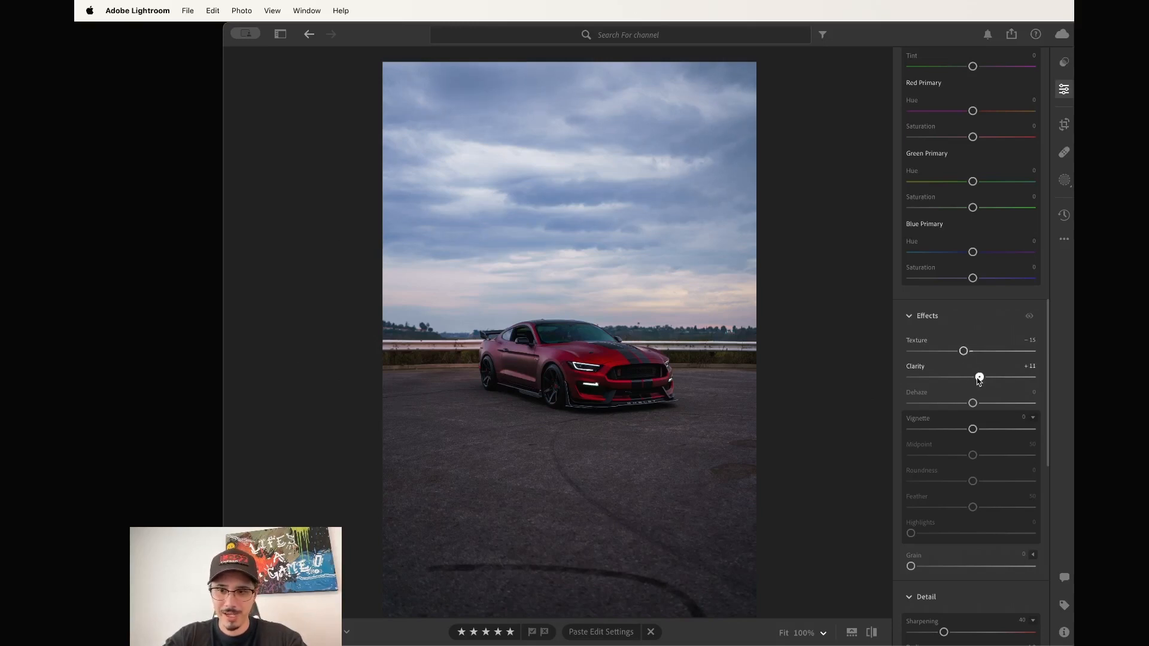
Warm the white balance temperature to about 6,650 and bring up the masking tools.
scroll(979, 381, "down", 1)
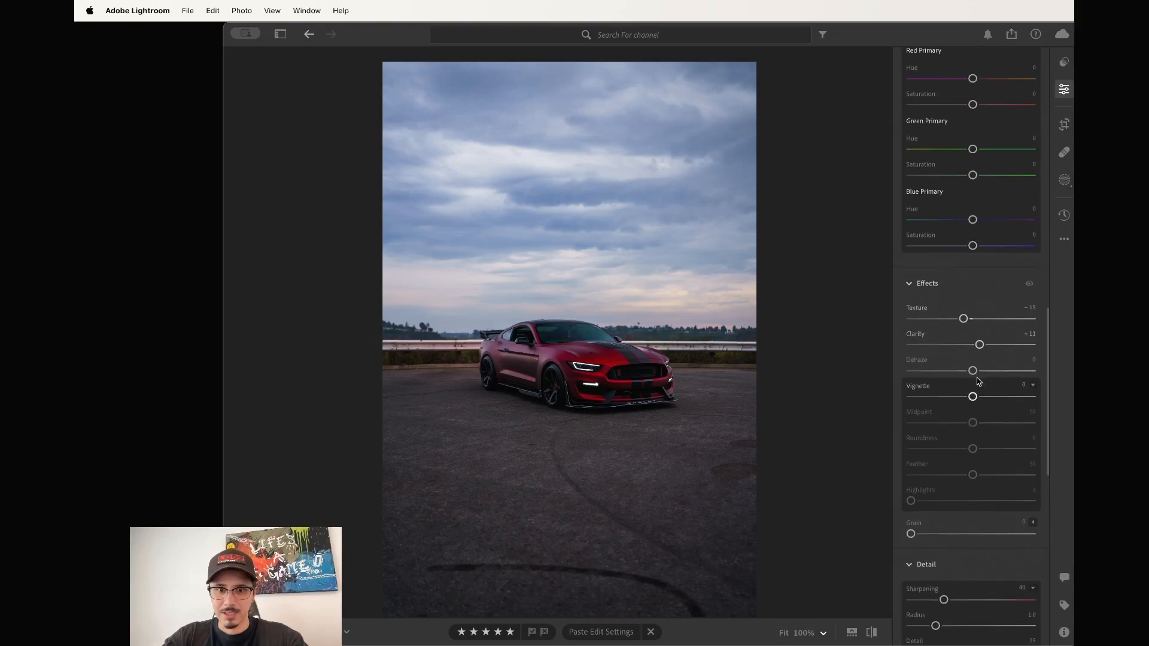
scroll(988, 381, "down", 6)
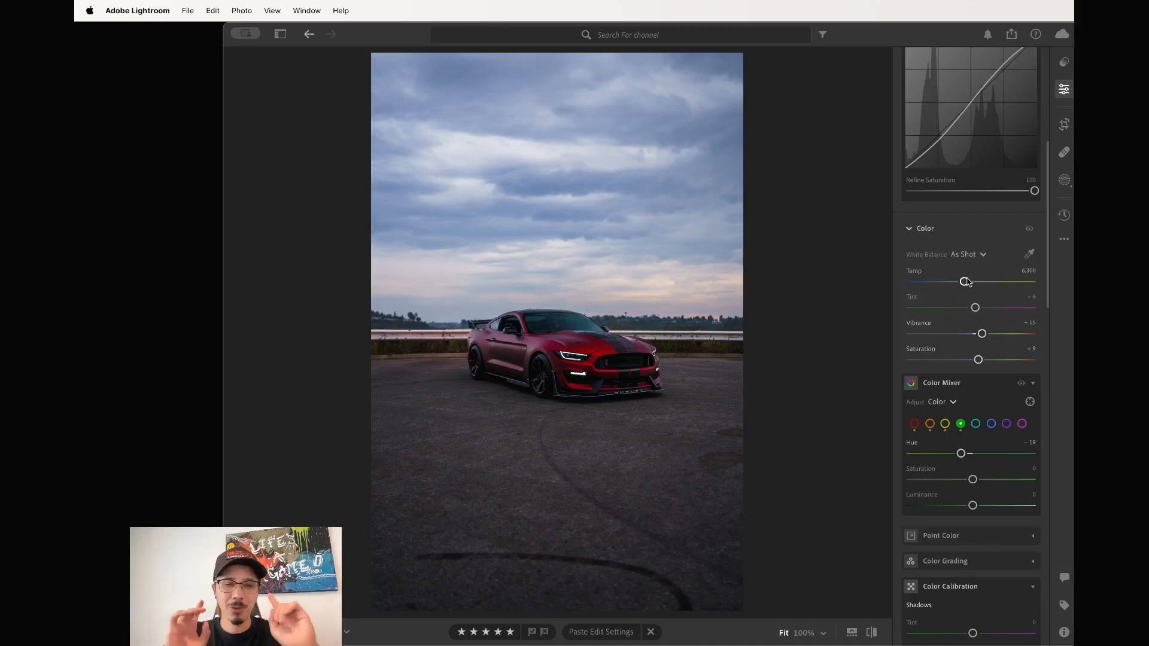
left_click_drag(965, 286, 969, 287)
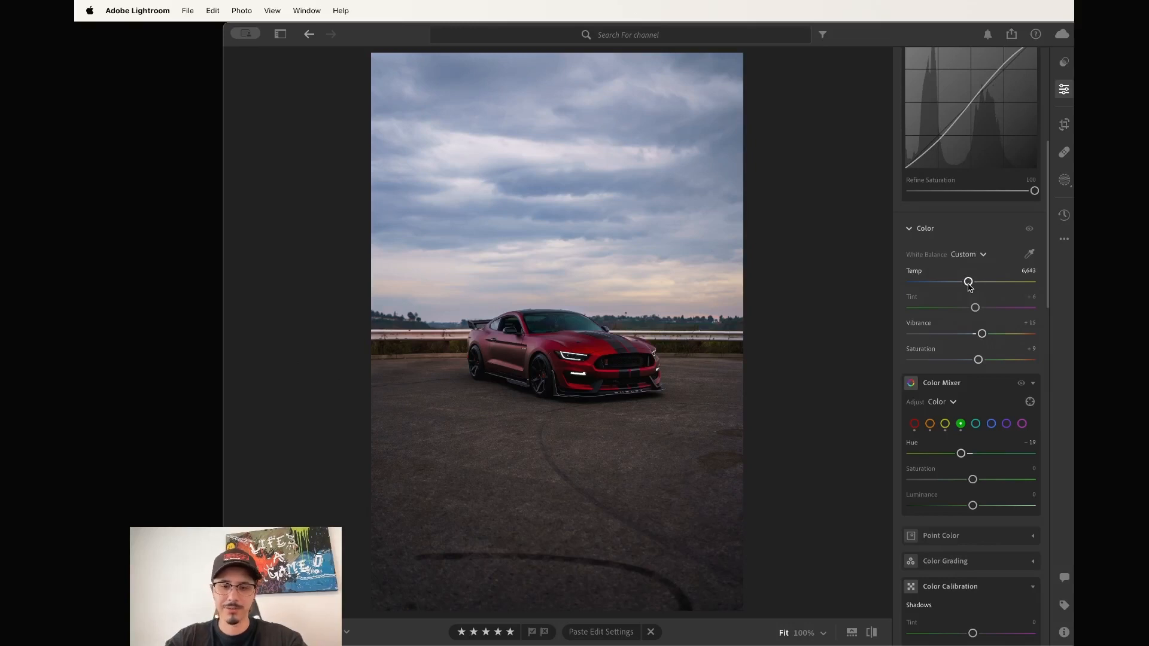
left_click(1064, 180)
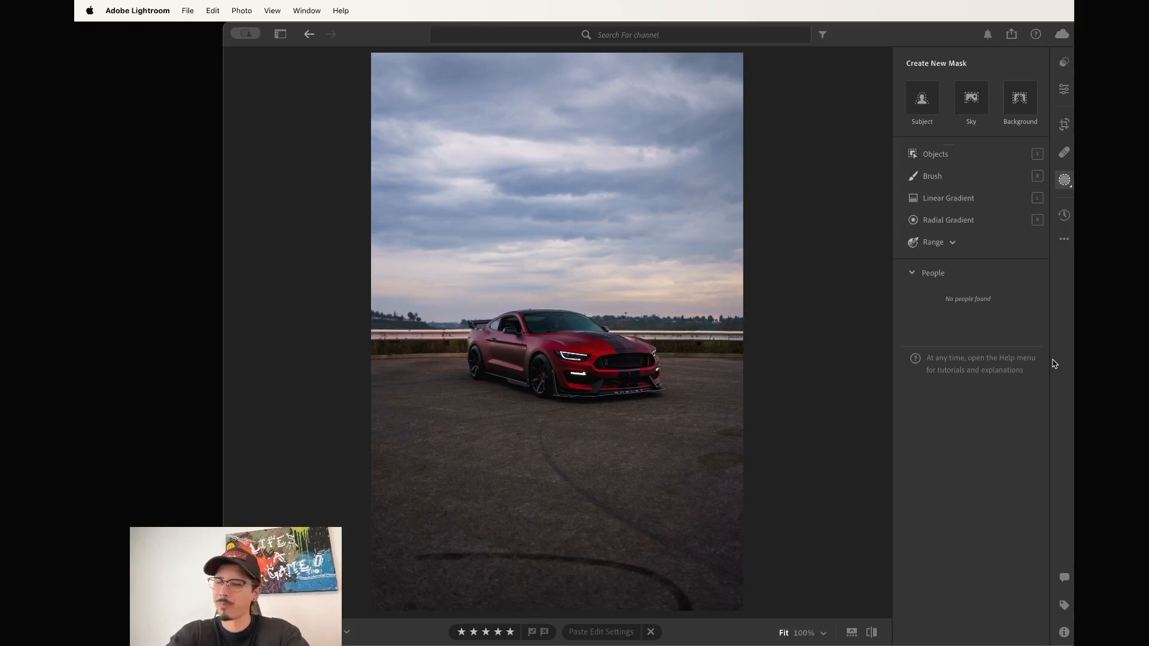
Create a Sky mask and lower its exposure to -0.16.
left_click(974, 99)
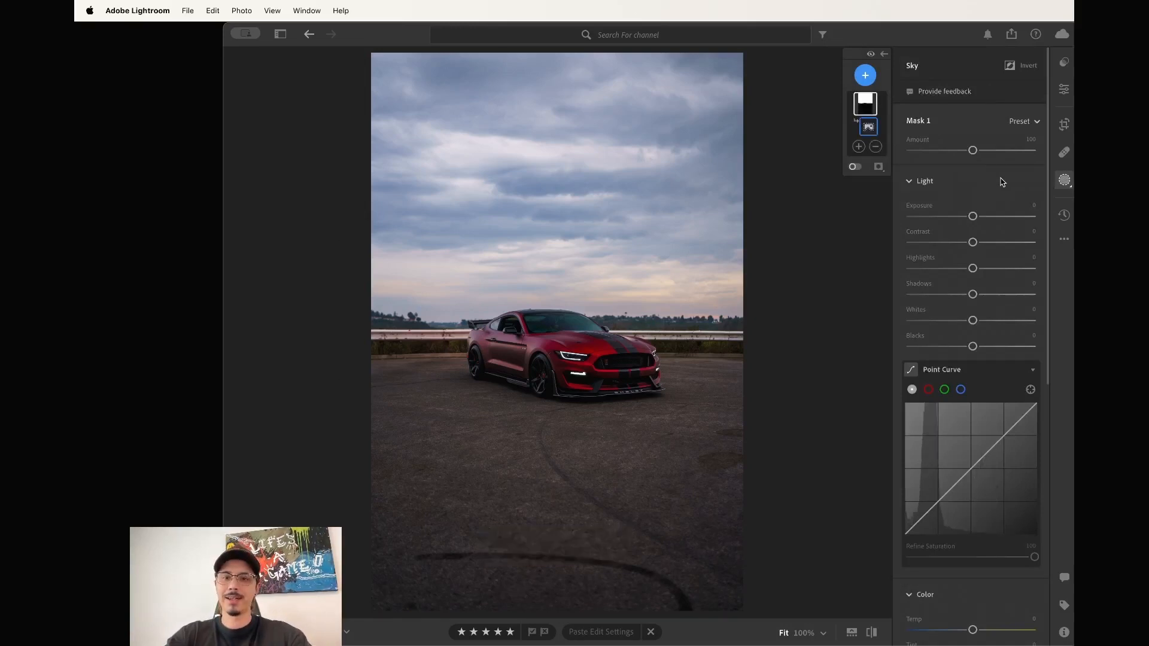
left_click_drag(973, 218, 974, 219)
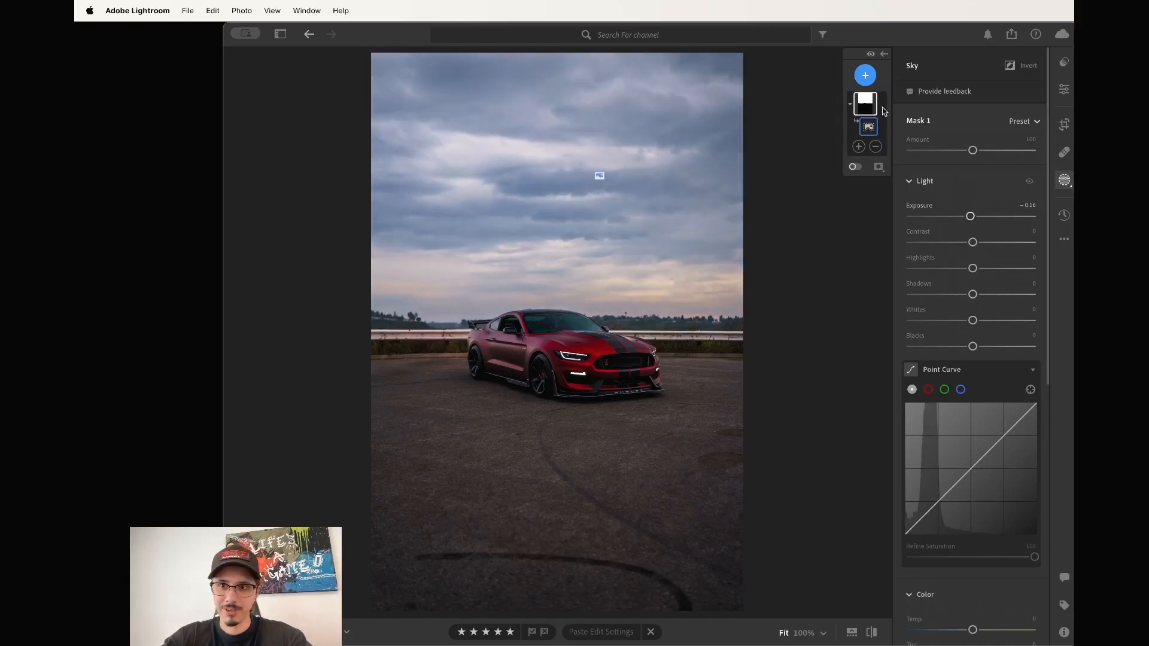
left_click(865, 76)
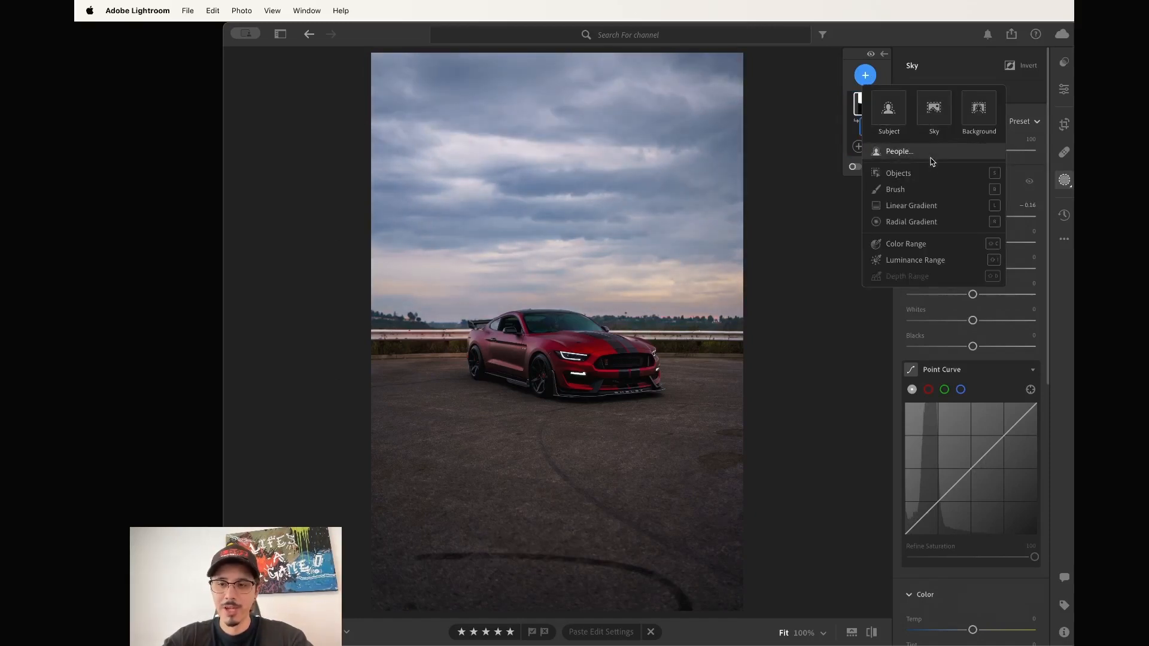
Add a Subject mask on the car with clarity +10, exposure +0.12 and shadows about +6.
left_click(889, 110)
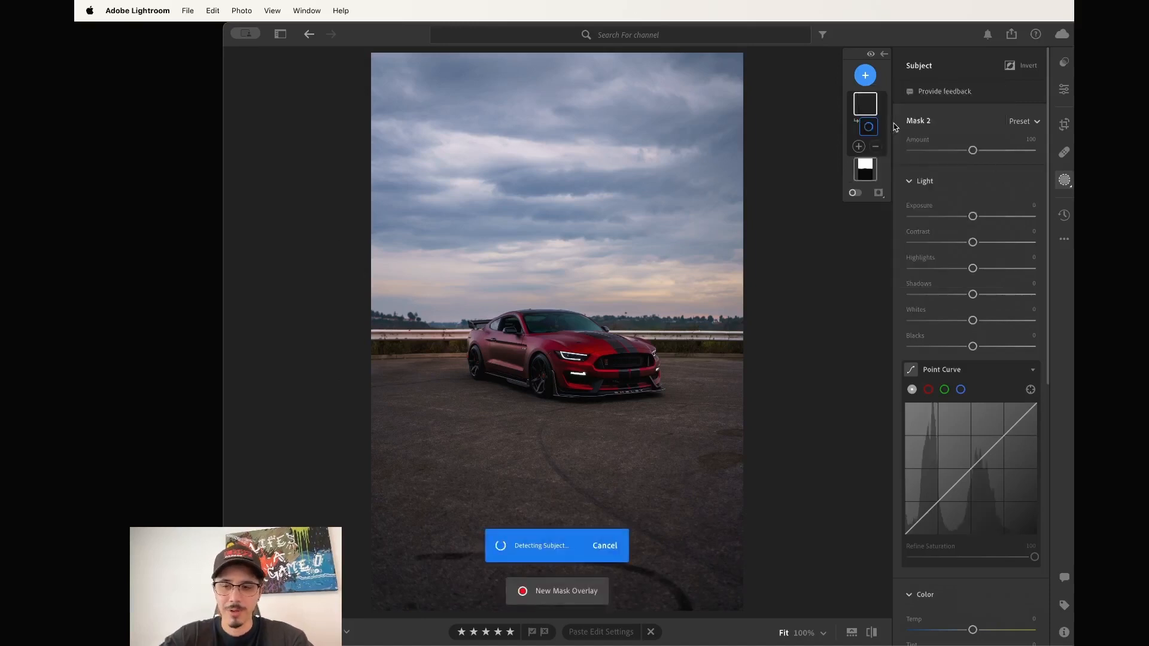
scroll(1004, 301, "down", 10)
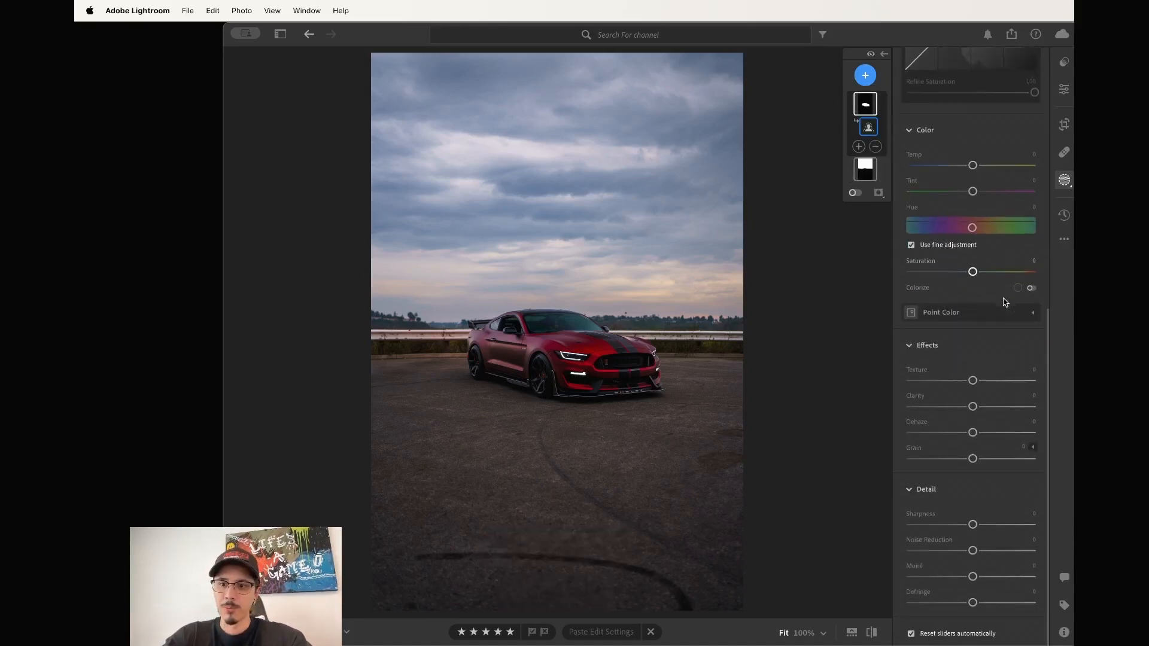
left_click_drag(972, 406, 981, 408)
scroll(978, 389, "up", 8)
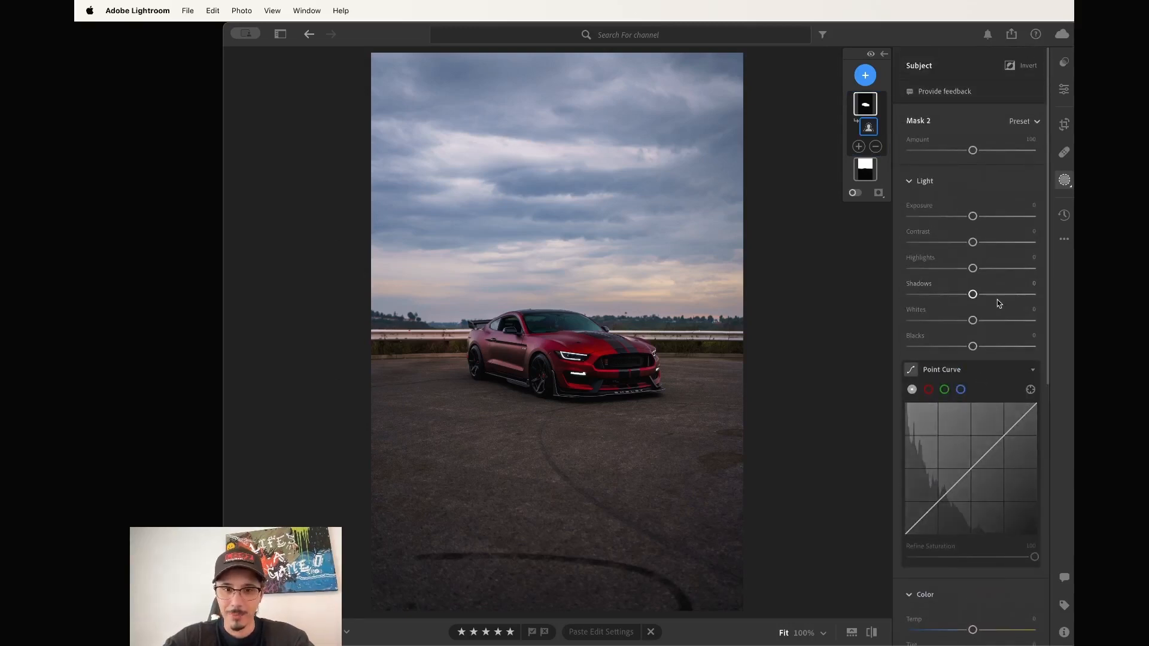
left_click_drag(972, 216, 974, 218)
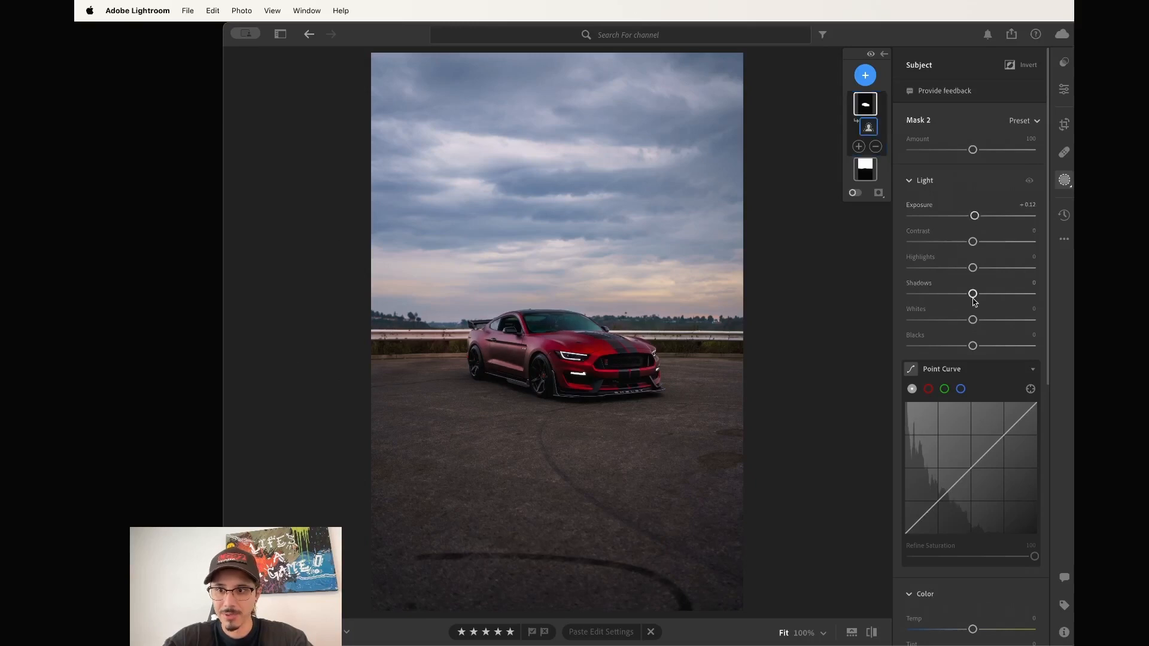
left_click_drag(973, 294, 976, 299)
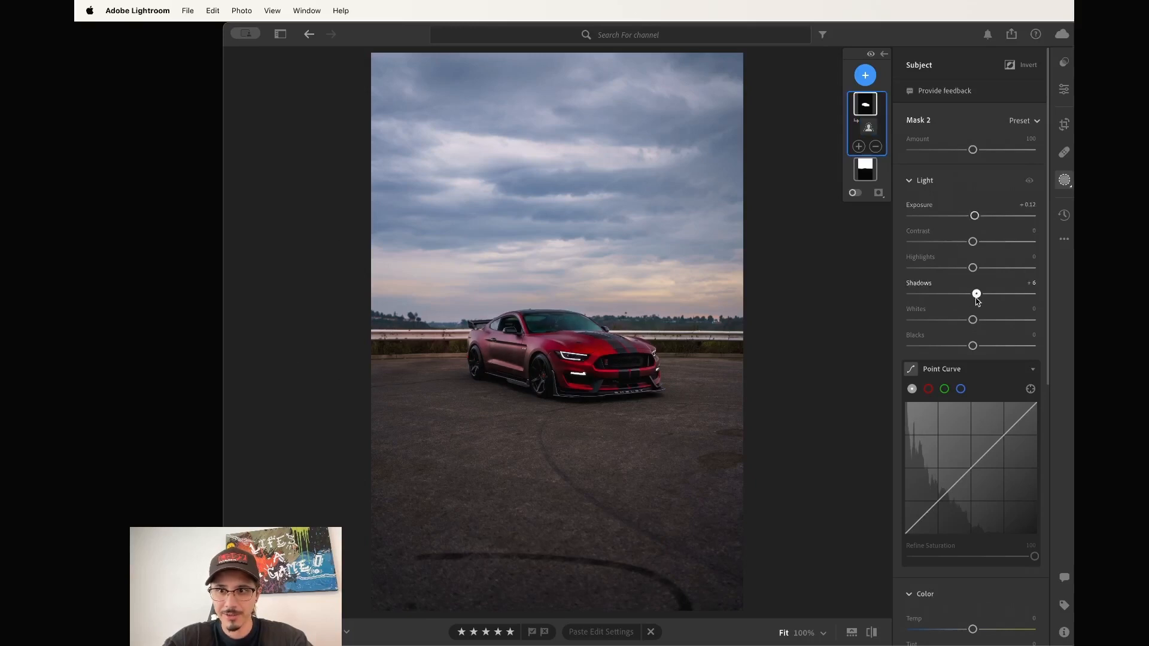
left_click(868, 127)
left_click(867, 78)
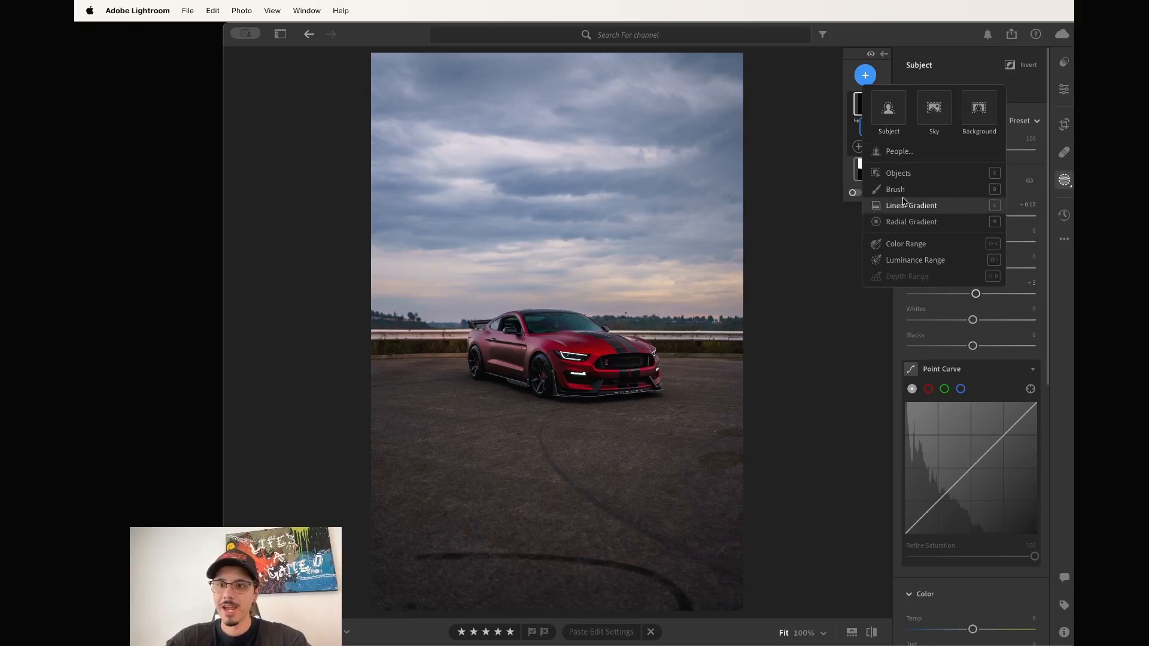
Draw a linear gradient over the lower photo, subtract the car from it, and move it higher.
left_click(923, 205)
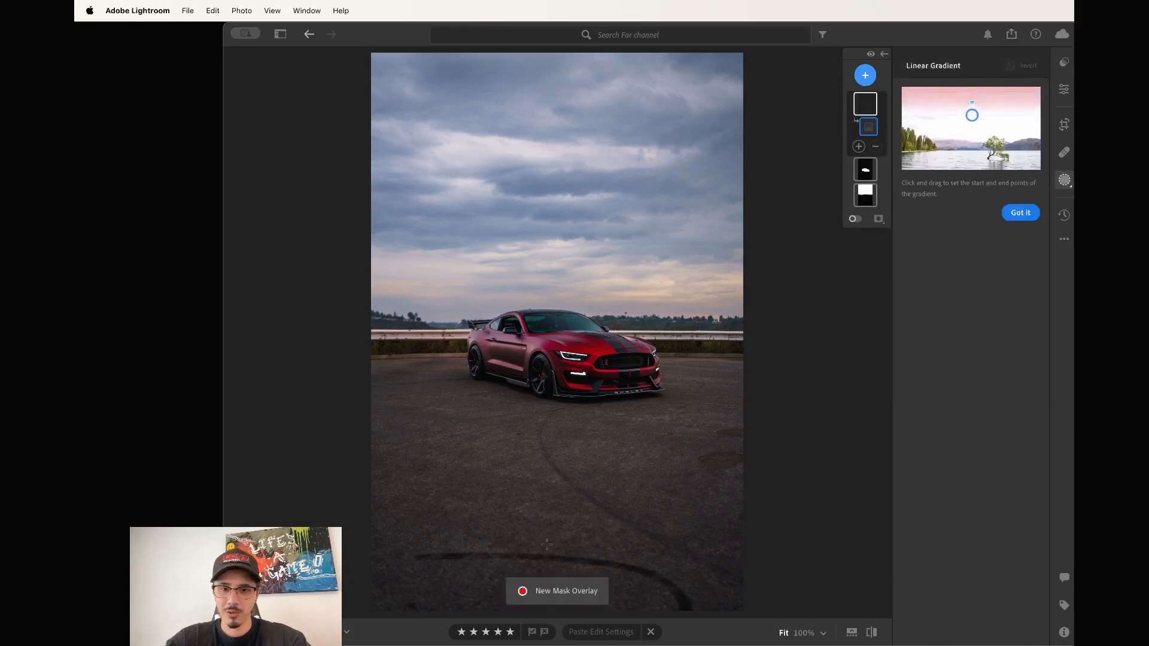
left_click_drag(550, 559, 549, 330)
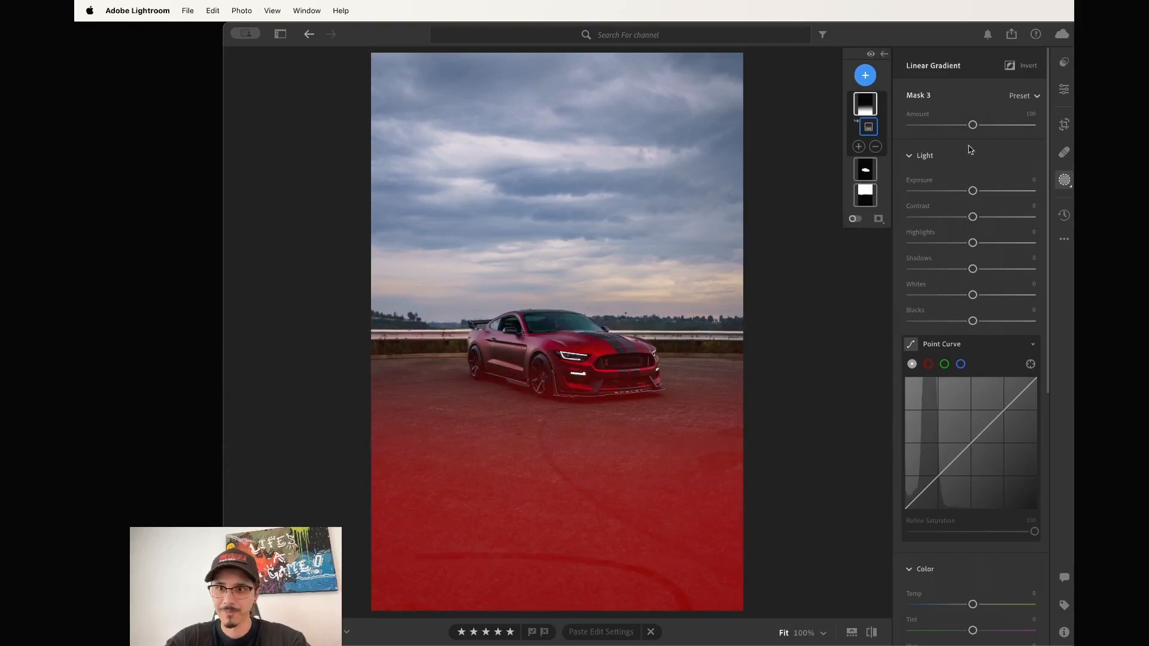
left_click(875, 147)
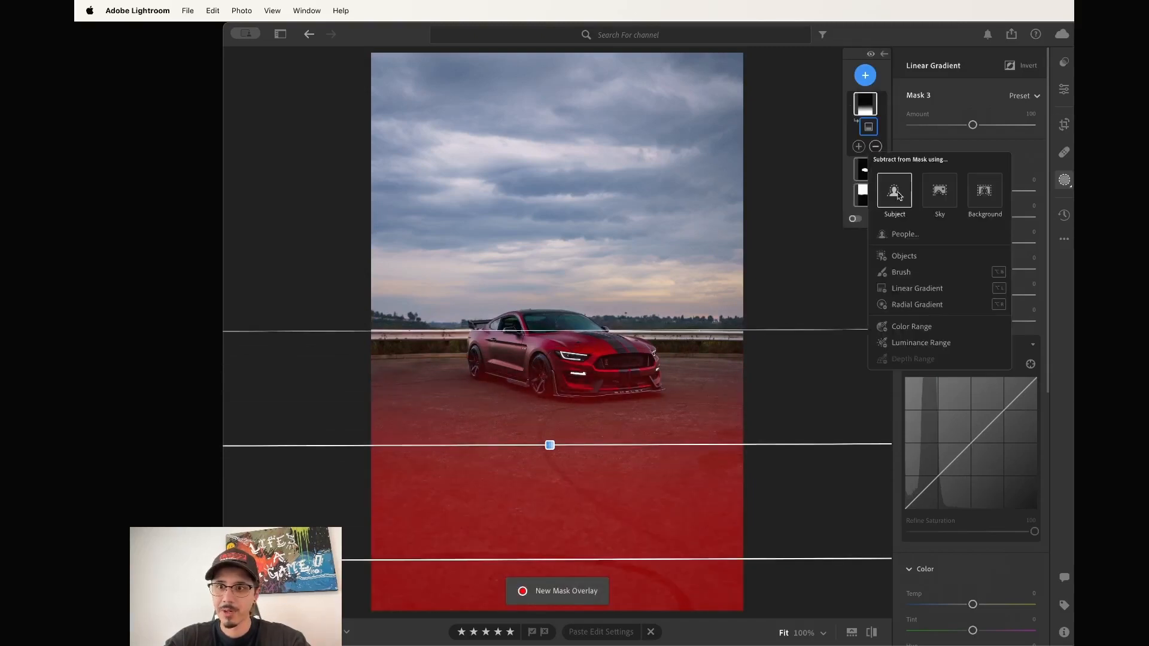
left_click(894, 190)
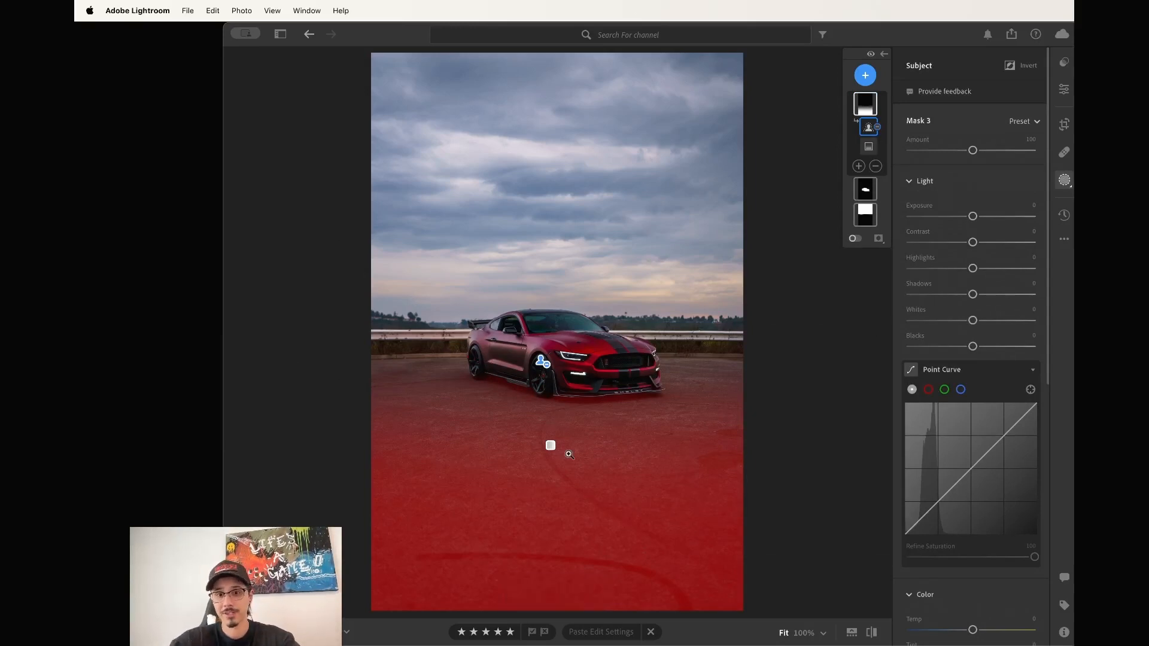
left_click(551, 445)
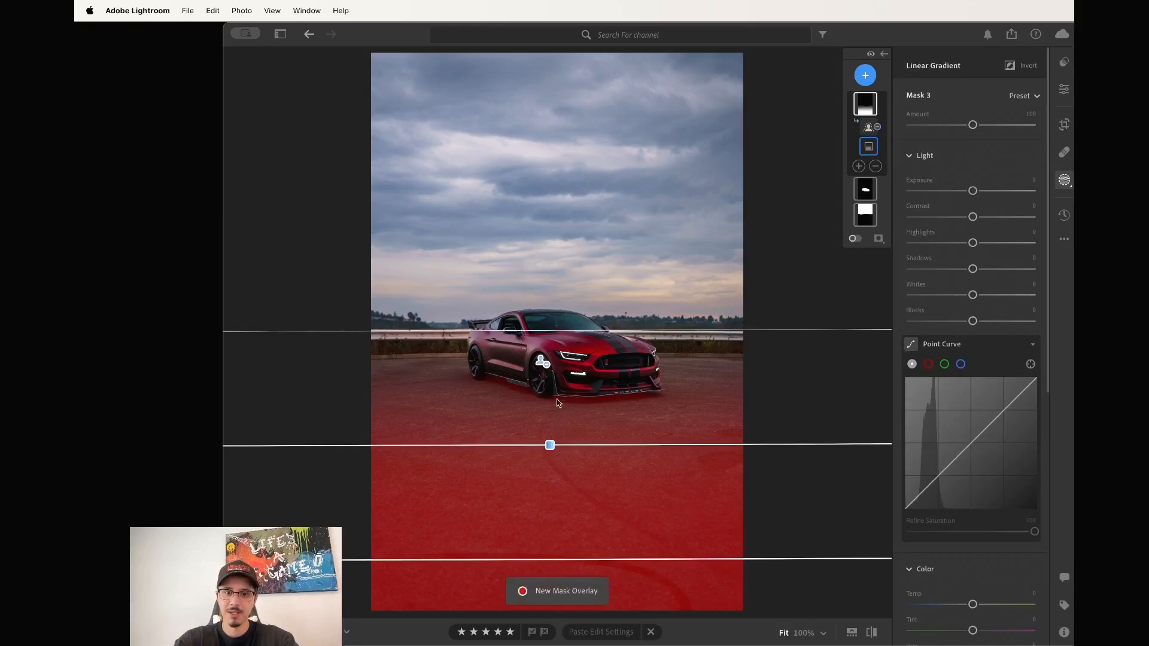
mouse_move(550, 445)
left_mouse_down()
mouse_move(569, 238)
mouse_move(569, 438)
left_mouse_up()
Lower the gradient mask's exposure to -0.32 and return to the main adjustments.
left_click_drag(972, 191, 968, 192)
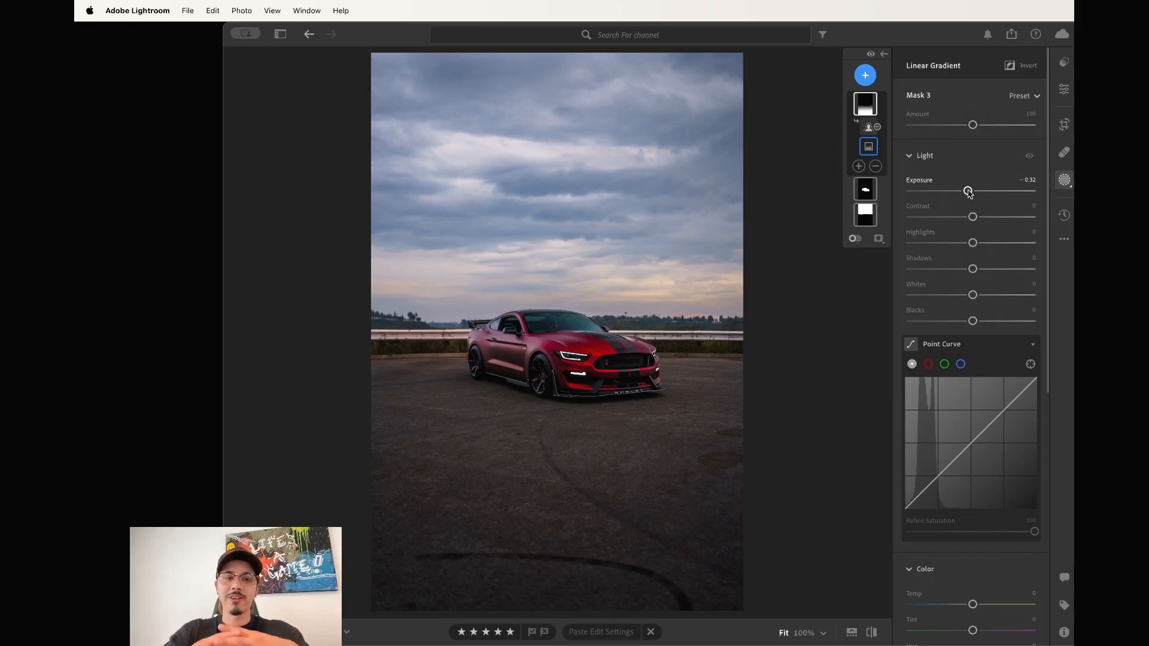
mouse_move(726, 420)
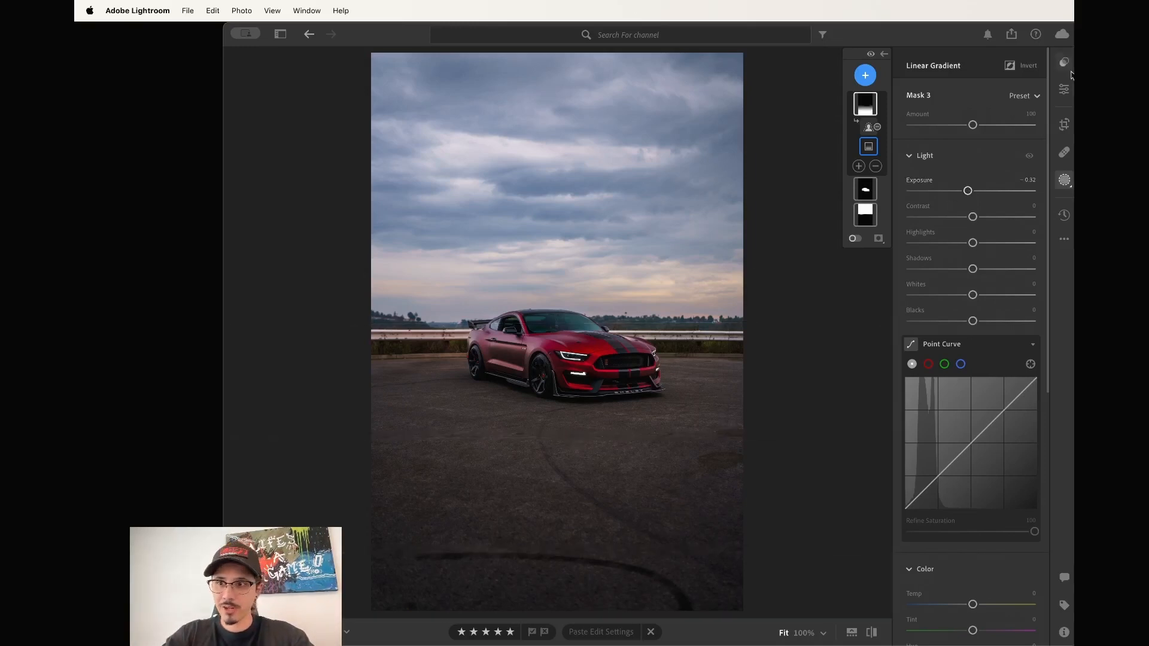
left_click(1064, 89)
Hide the adjustment panel and toggle between the edited Mustang photo and its unedited original.
left_click(1064, 89)
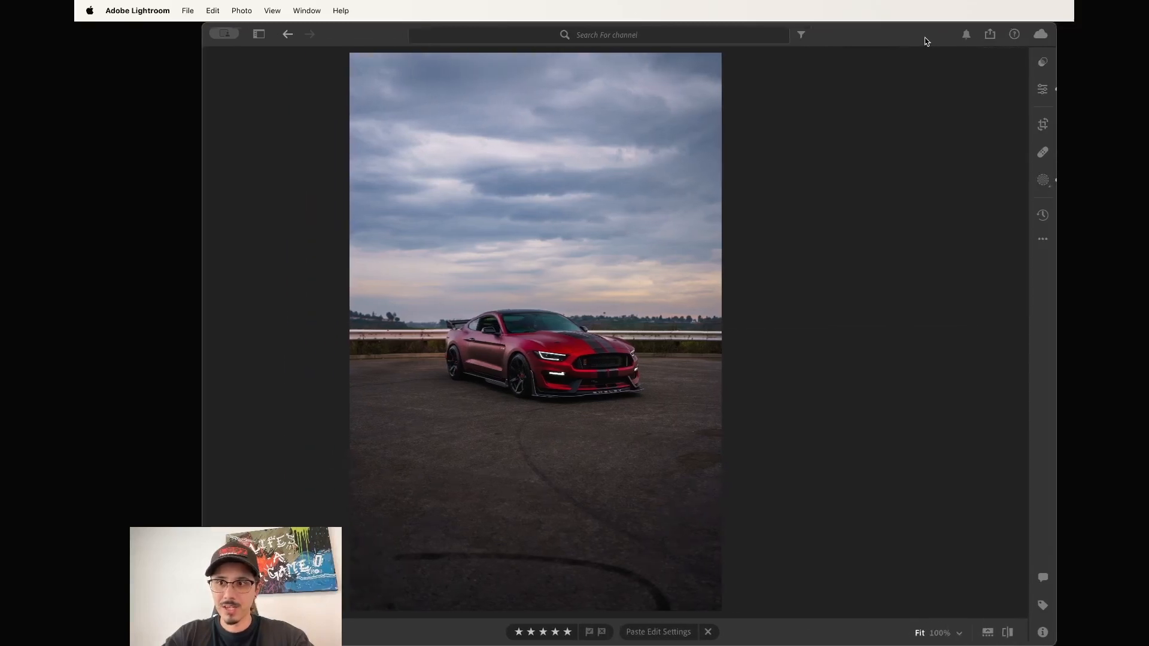
key("backslash")
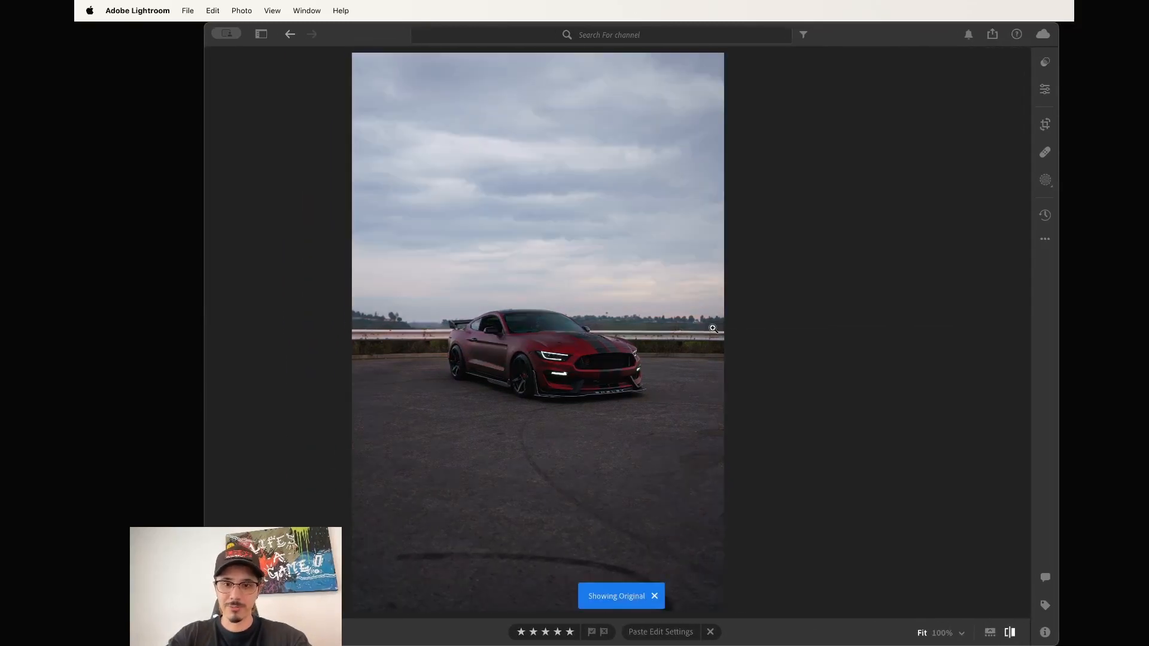
key("backslash")
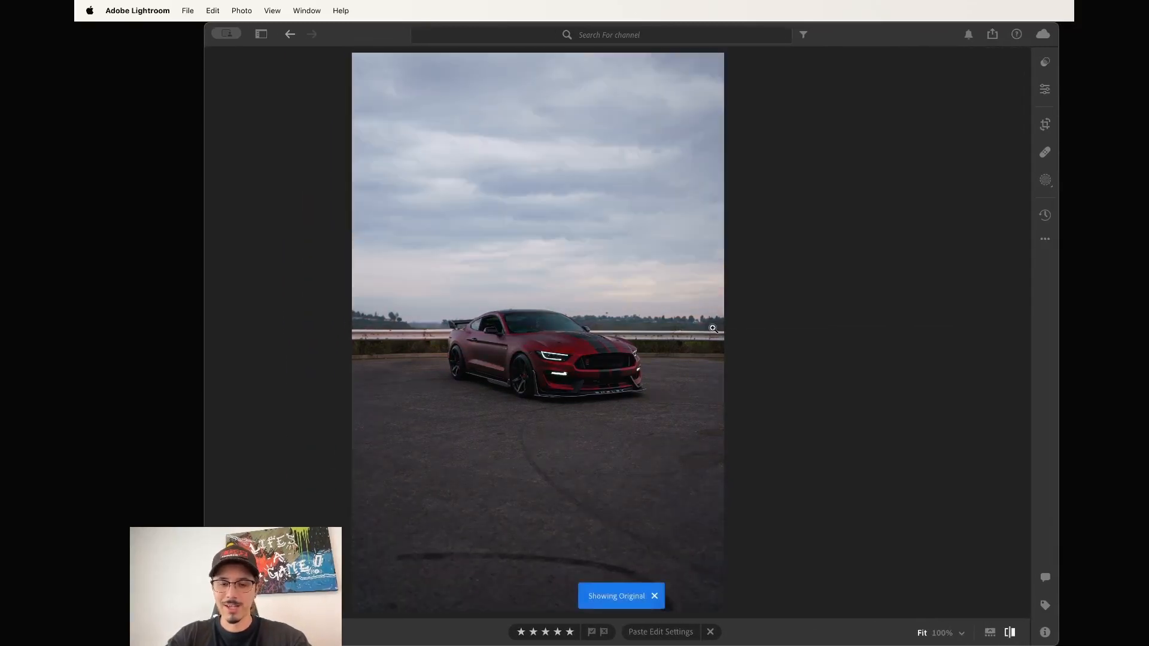
key("backslash")
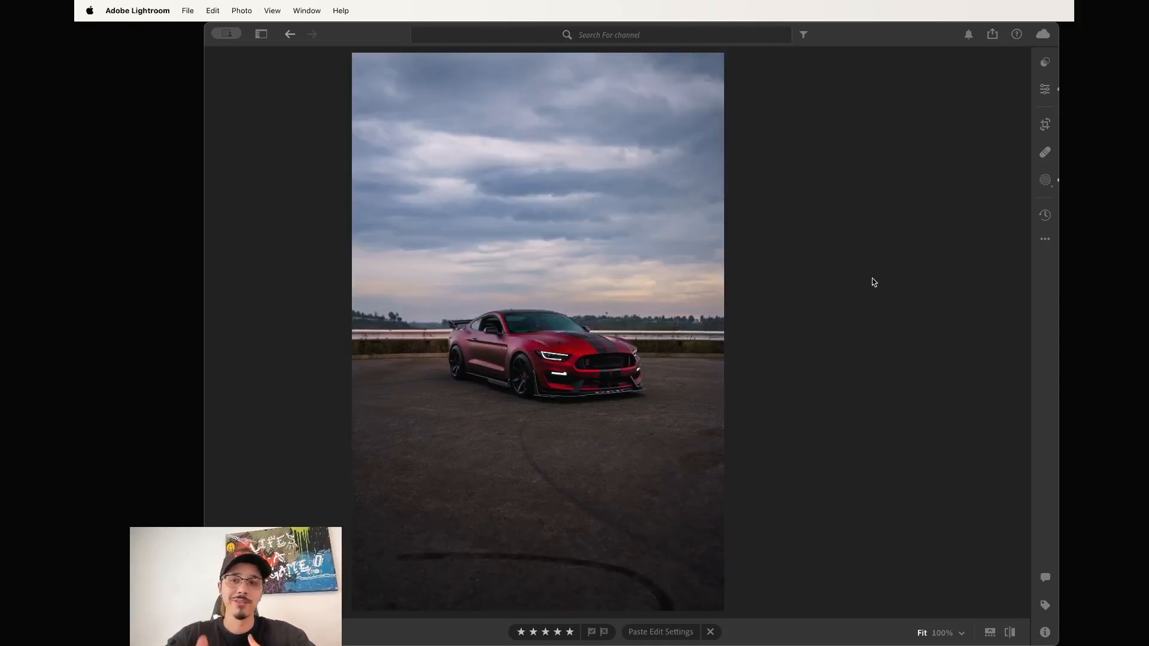
Open Choose Edit Settings to Copy from the edit options, then cancel without copying.
left_click(1044, 239)
left_click(1006, 280)
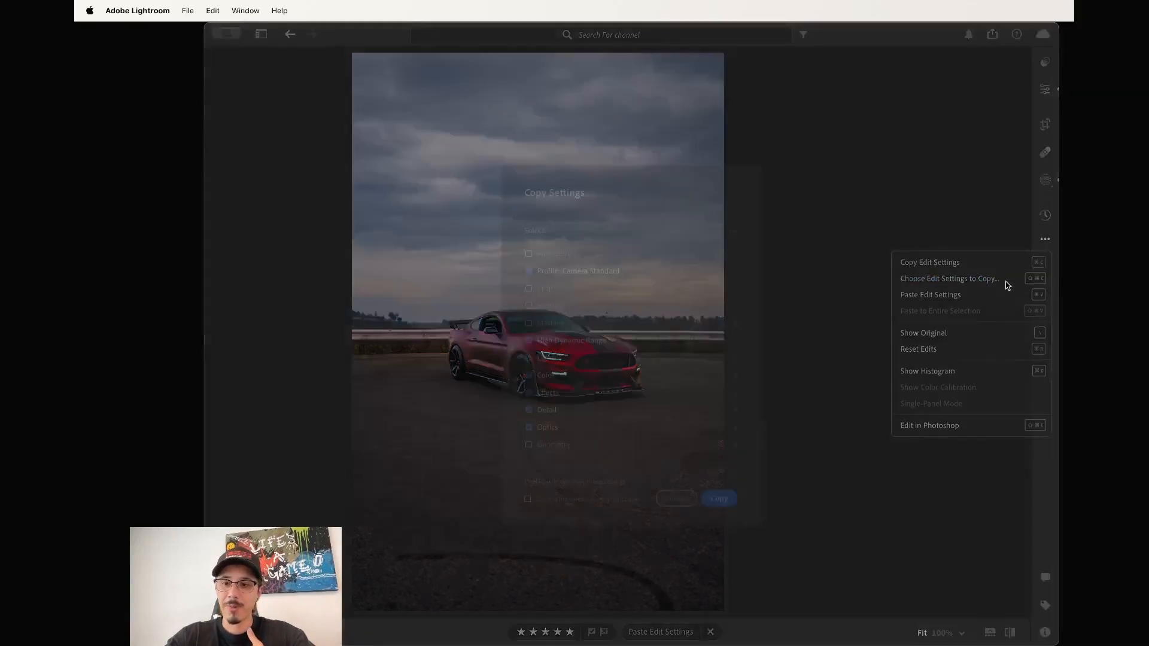
left_click(675, 498)
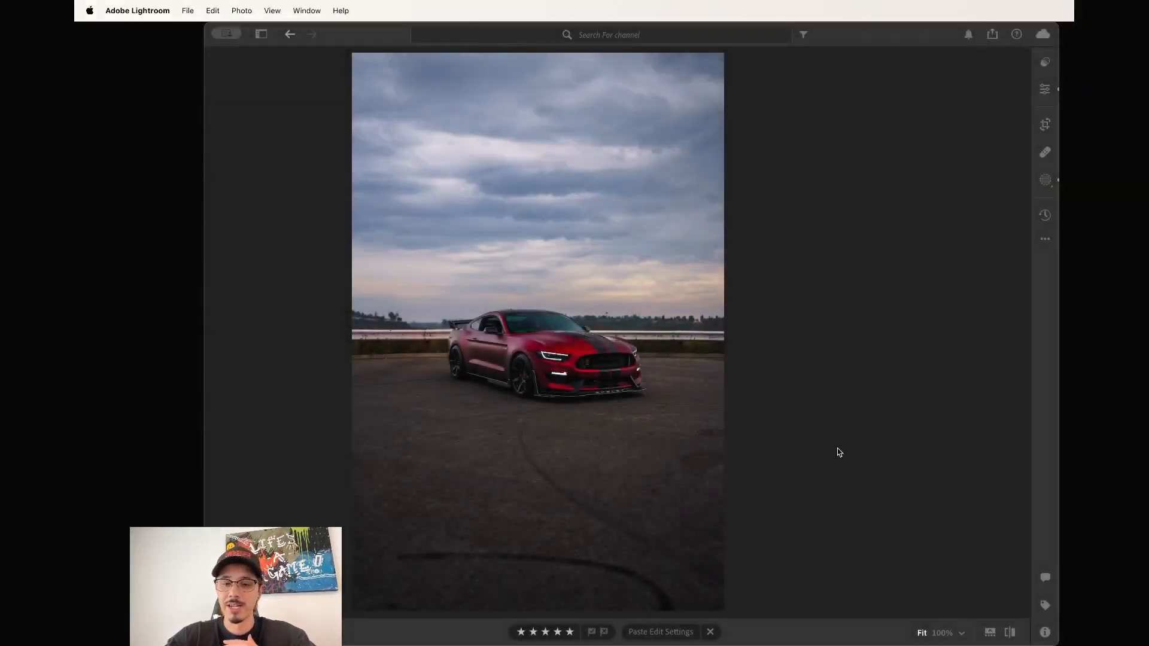
Copy the Mustang photo's edit settings with the Masking option included.
left_click(1045, 239)
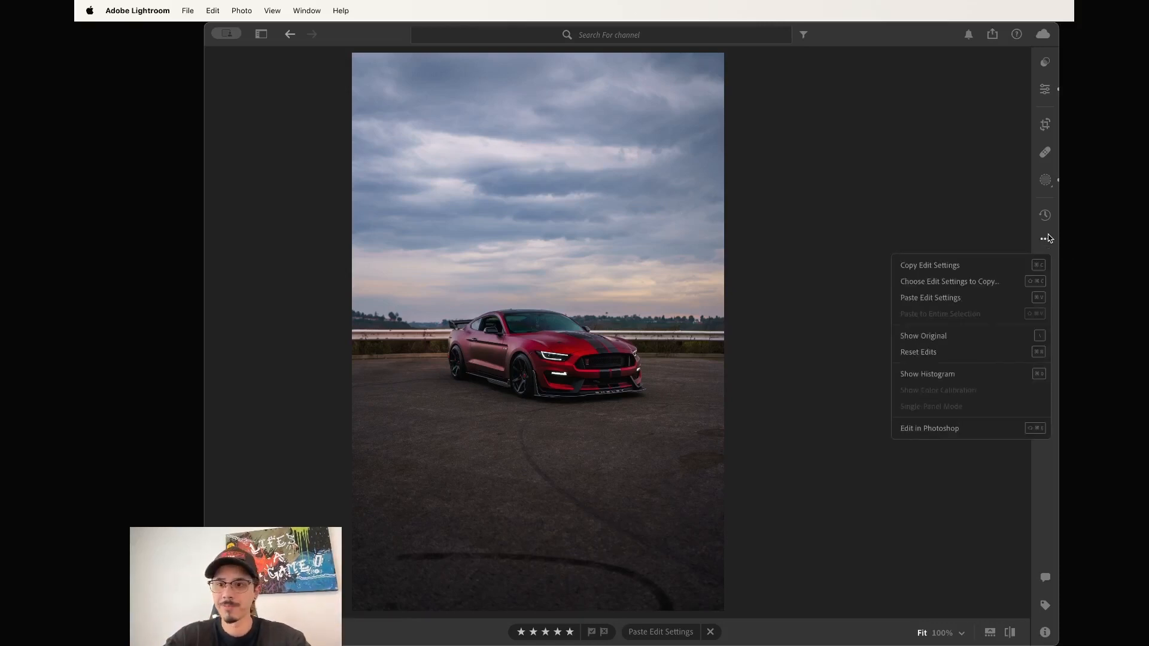
left_click(987, 286)
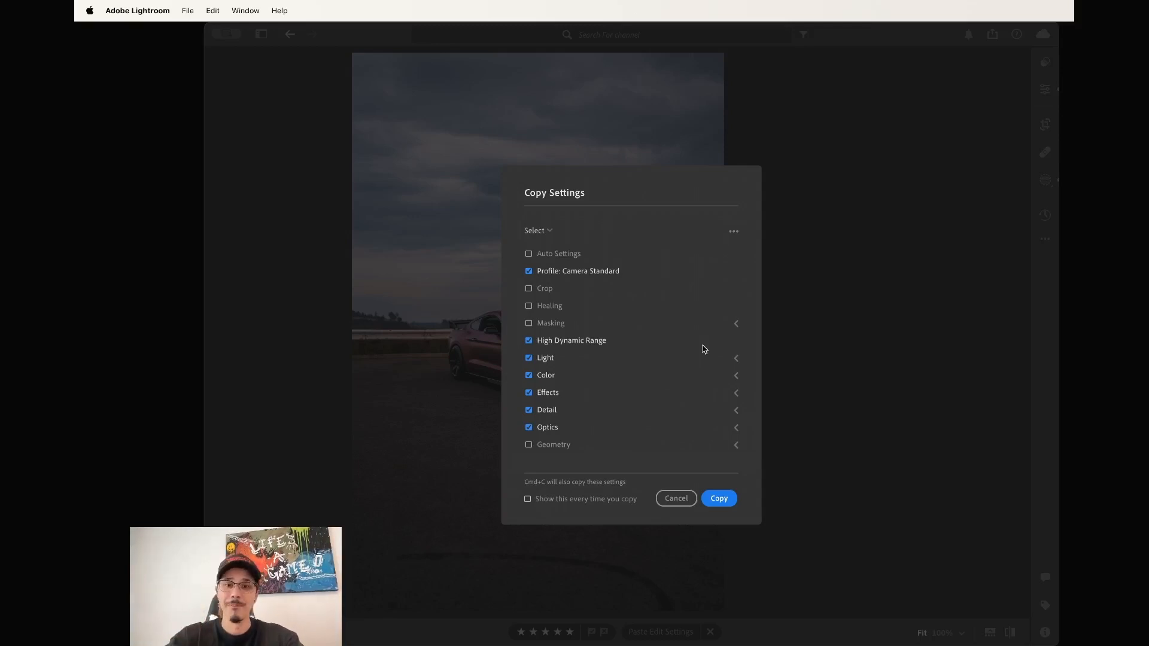
left_click(529, 323)
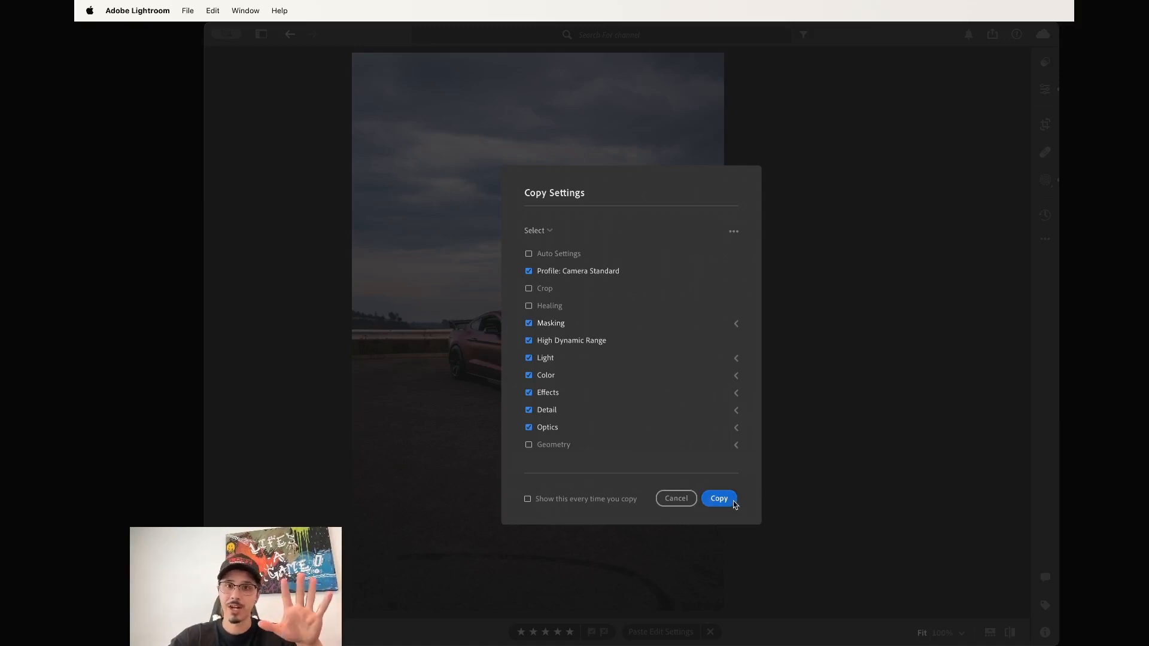
left_click(735, 503)
Switch the album to grid view and select the second photo.
key("g")
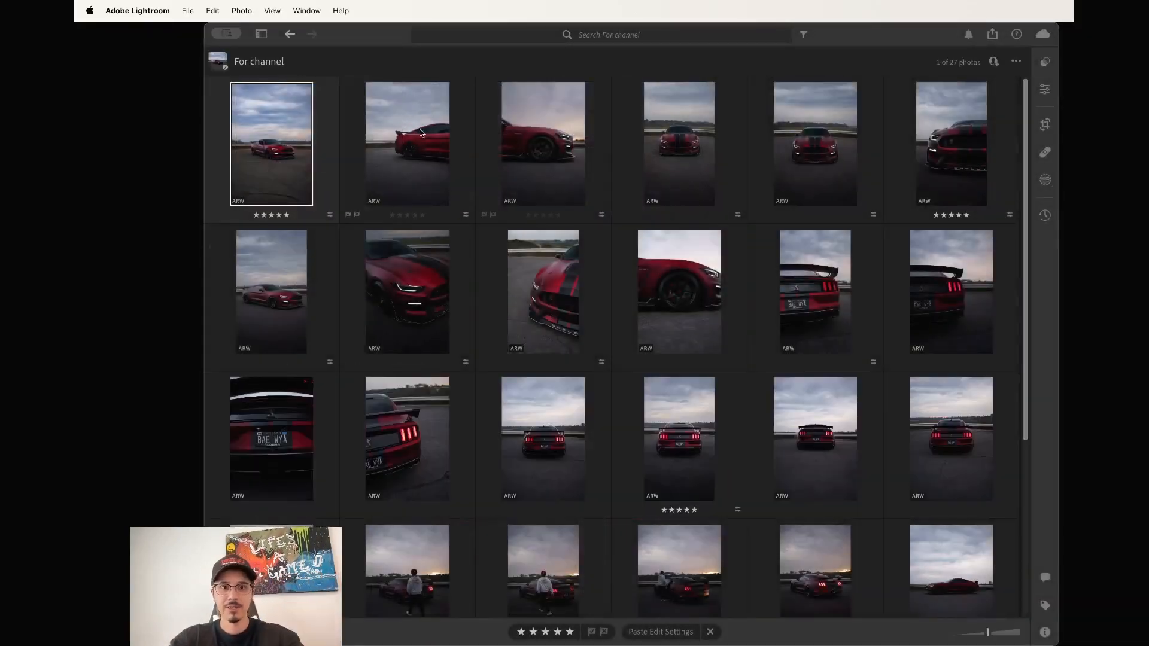
left_click(419, 141)
scroll(537, 257, "down", 5)
scroll(537, 258, "up", 5)
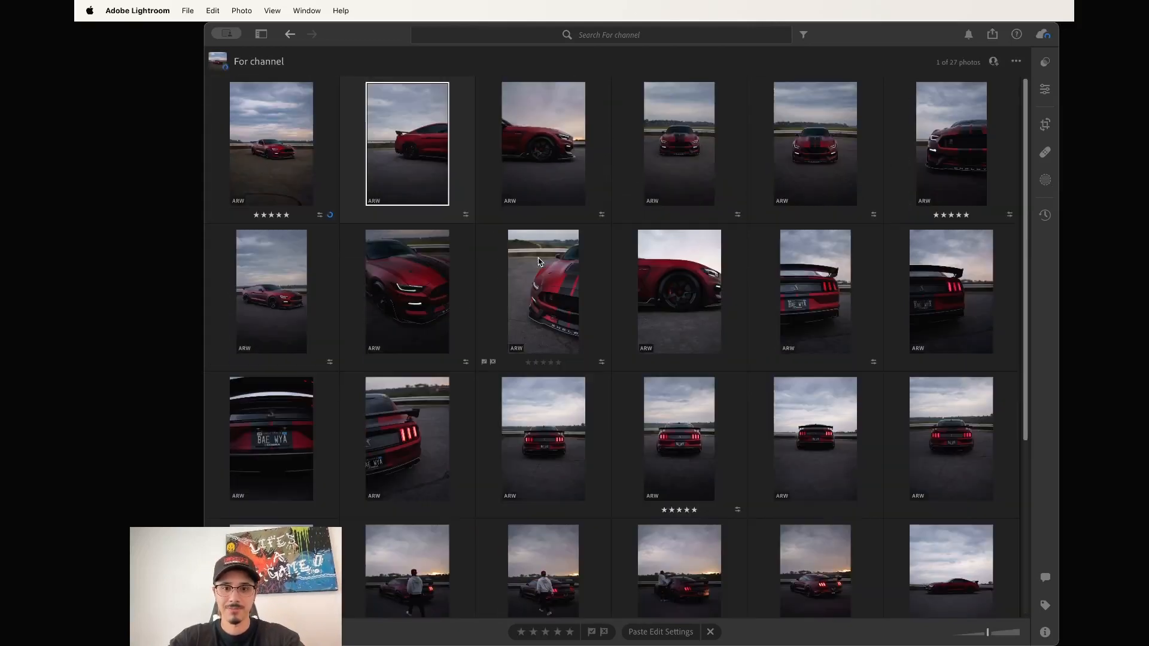
Open the second photo and paste the copied edits, replacing its masks with the copied ones.
double_click(385, 117)
key("super+shift+v")
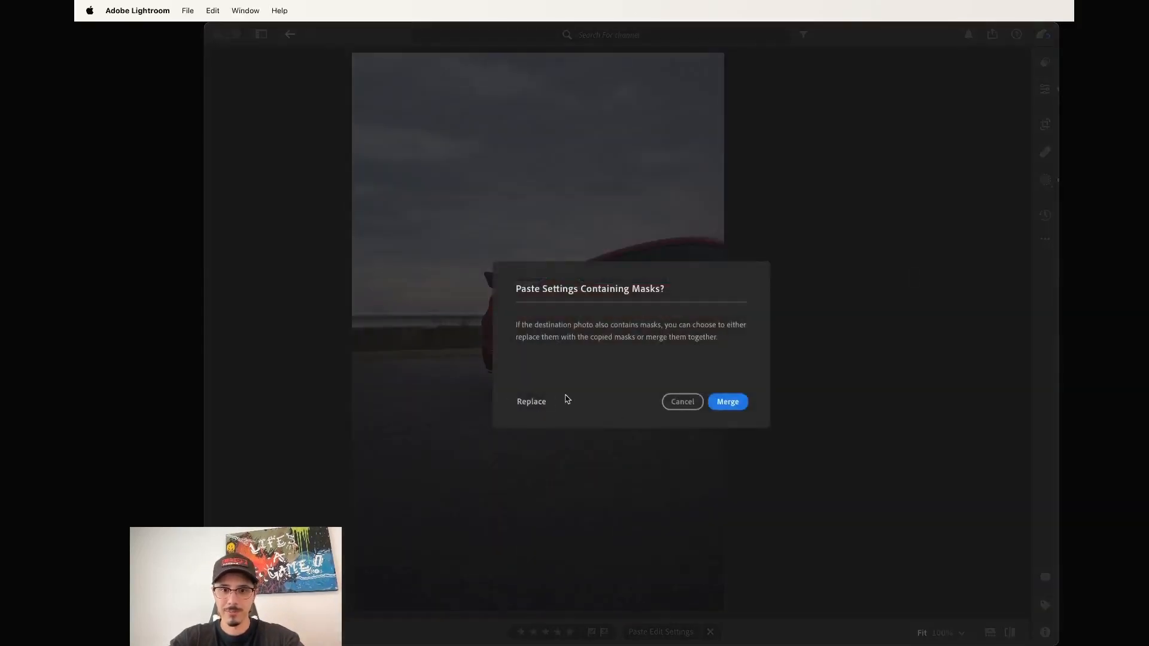
left_click(531, 401)
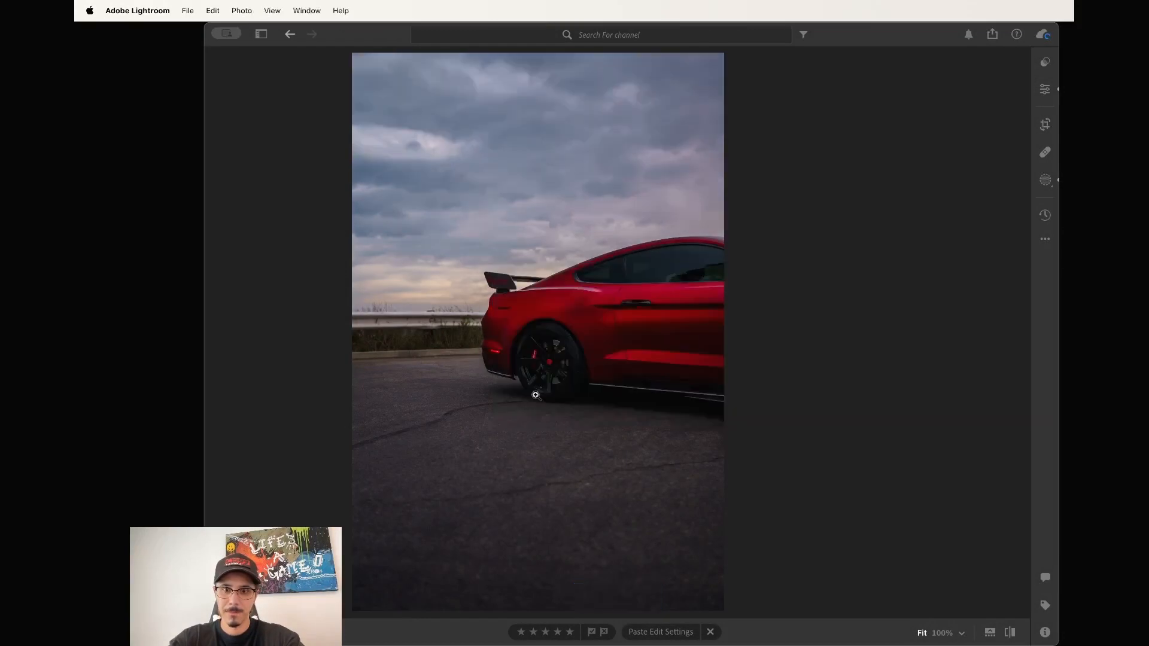
left_click(1047, 93)
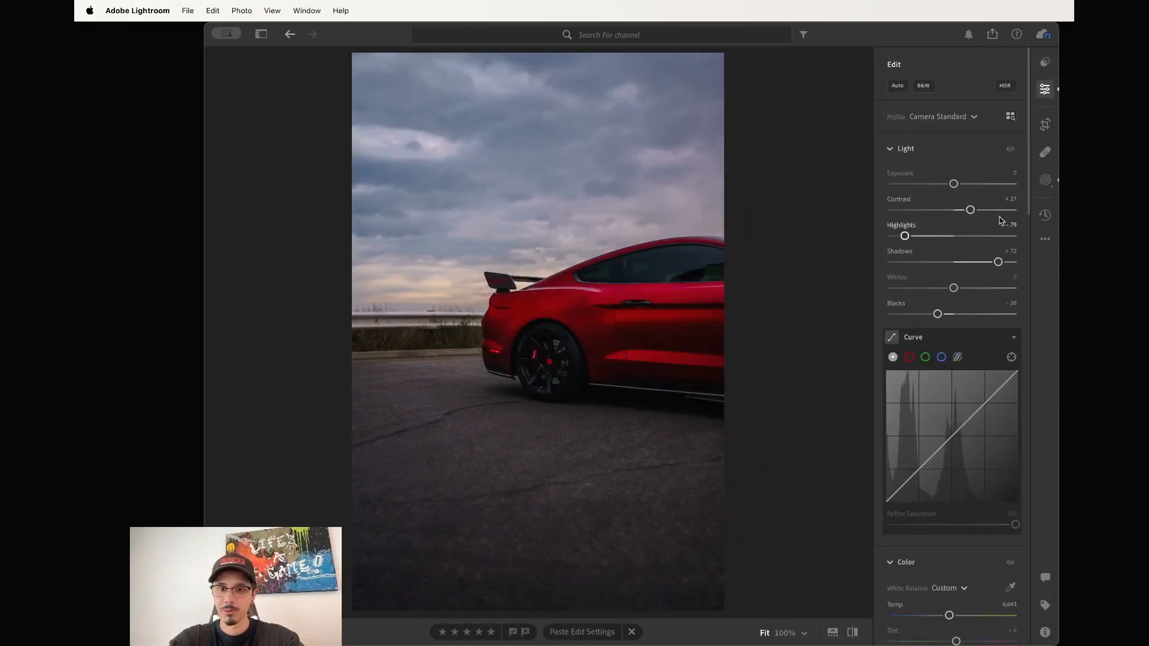
Reset Mask 2's subject contrast to 0 and raise its exposure to +0.32.
scroll(951, 239, "down", 1)
left_click(1045, 179)
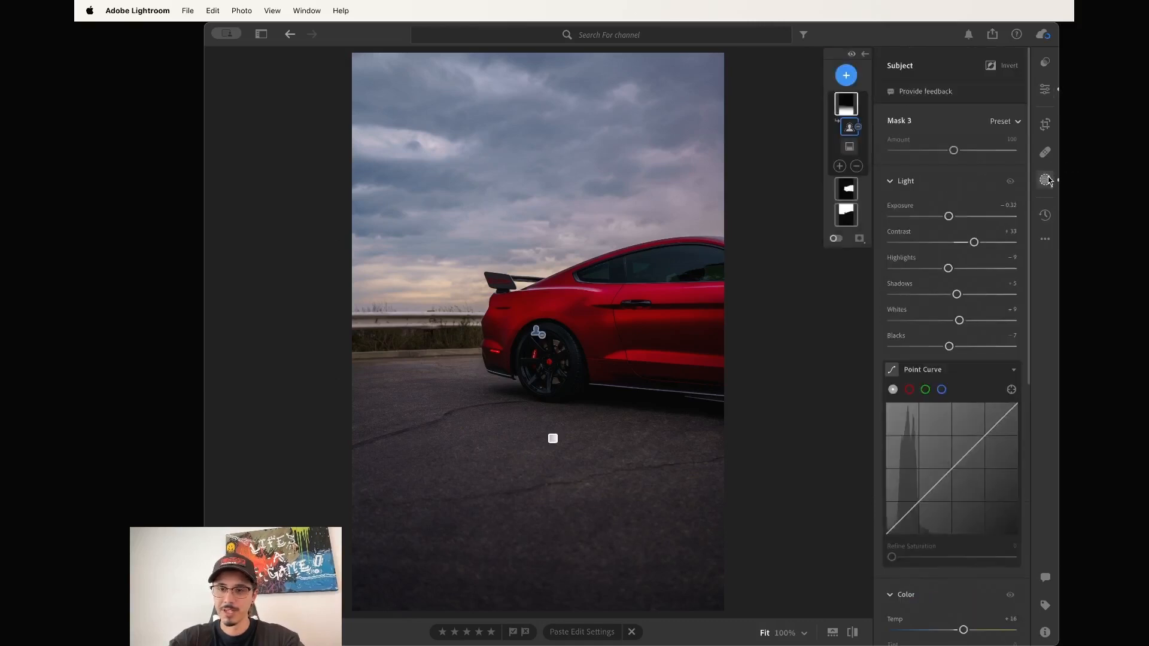
double_click(974, 243)
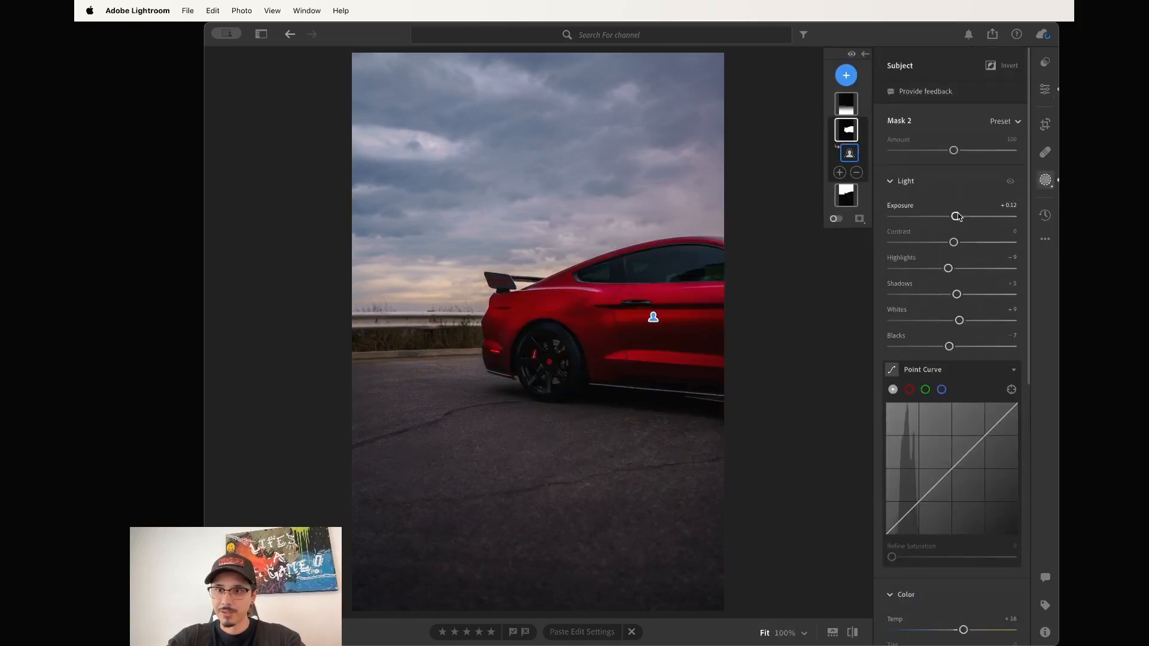
left_click_drag(956, 216, 958, 217)
left_click(849, 153)
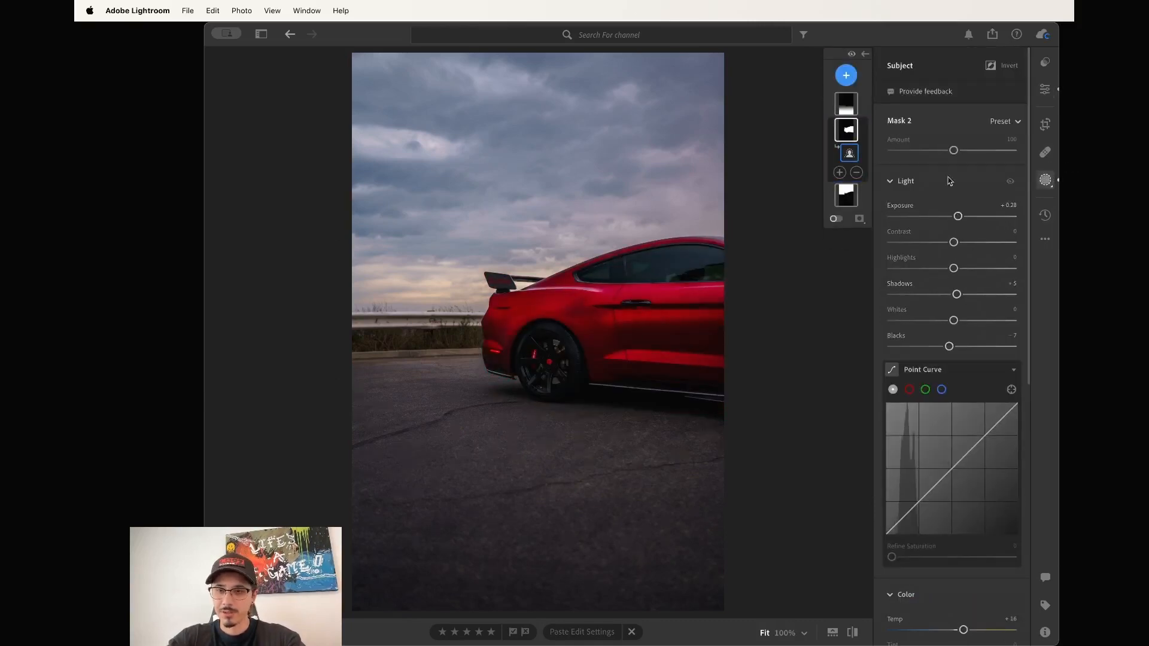
Add a radial gradient over the rear wheel and raise its exposure to +0.72.
left_click(846, 76)
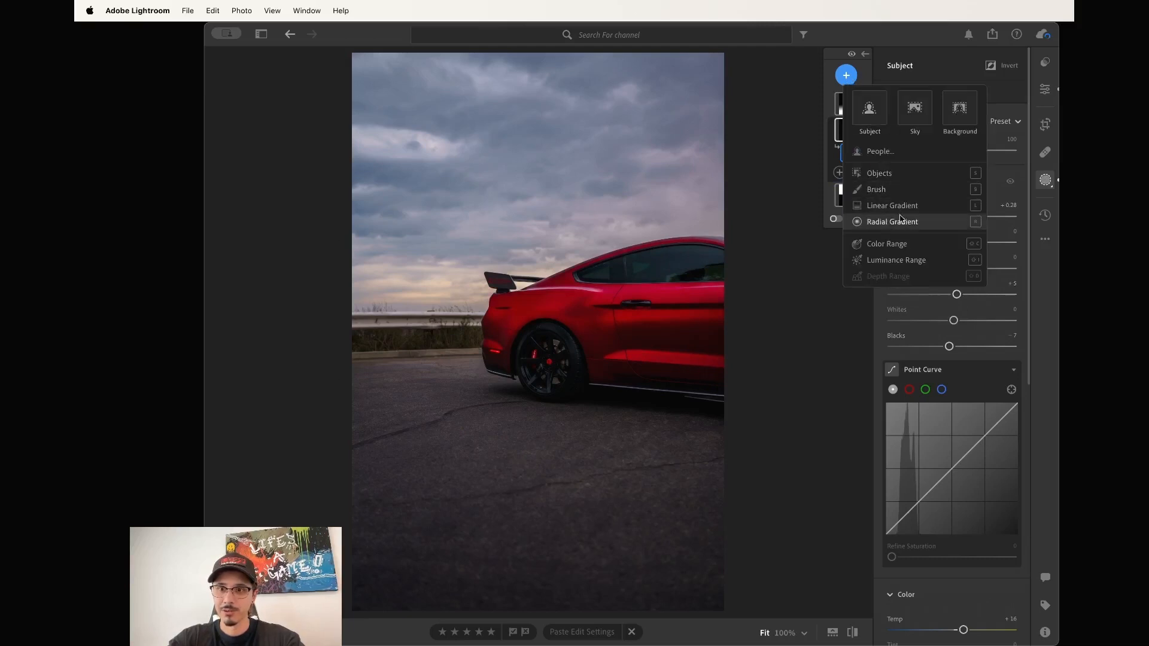
left_click(865, 222)
mouse_move(541, 351)
left_mouse_down()
mouse_move(573, 390)
mouse_move(545, 363)
left_mouse_up()
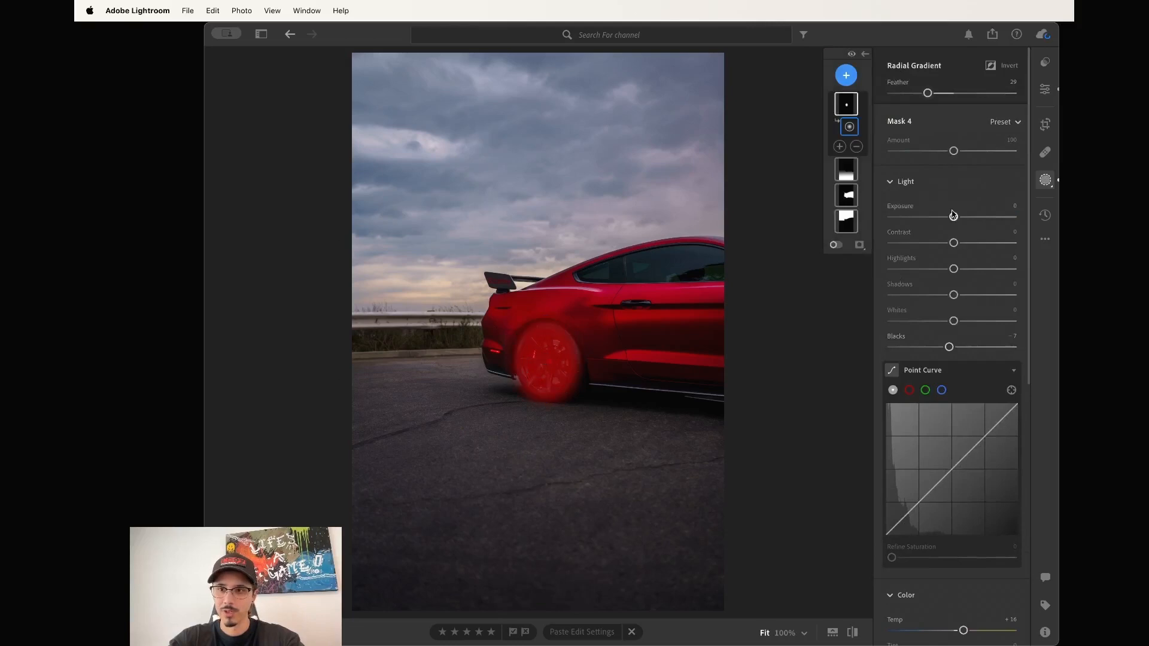
left_click_drag(954, 217, 964, 219)
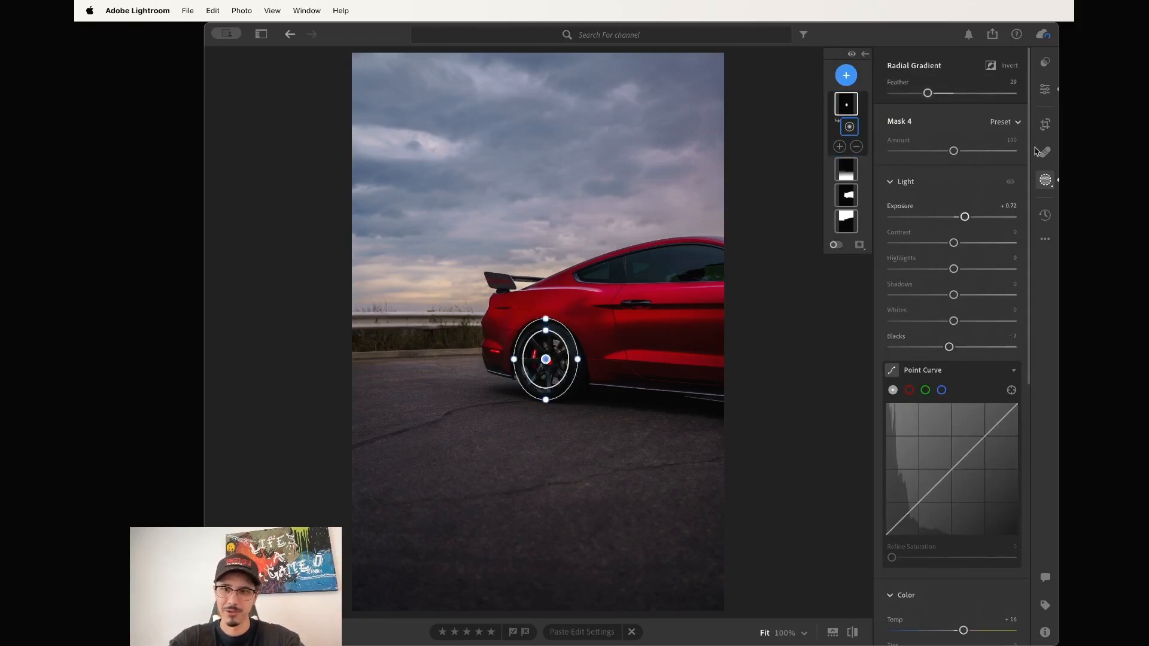
left_click(1044, 89)
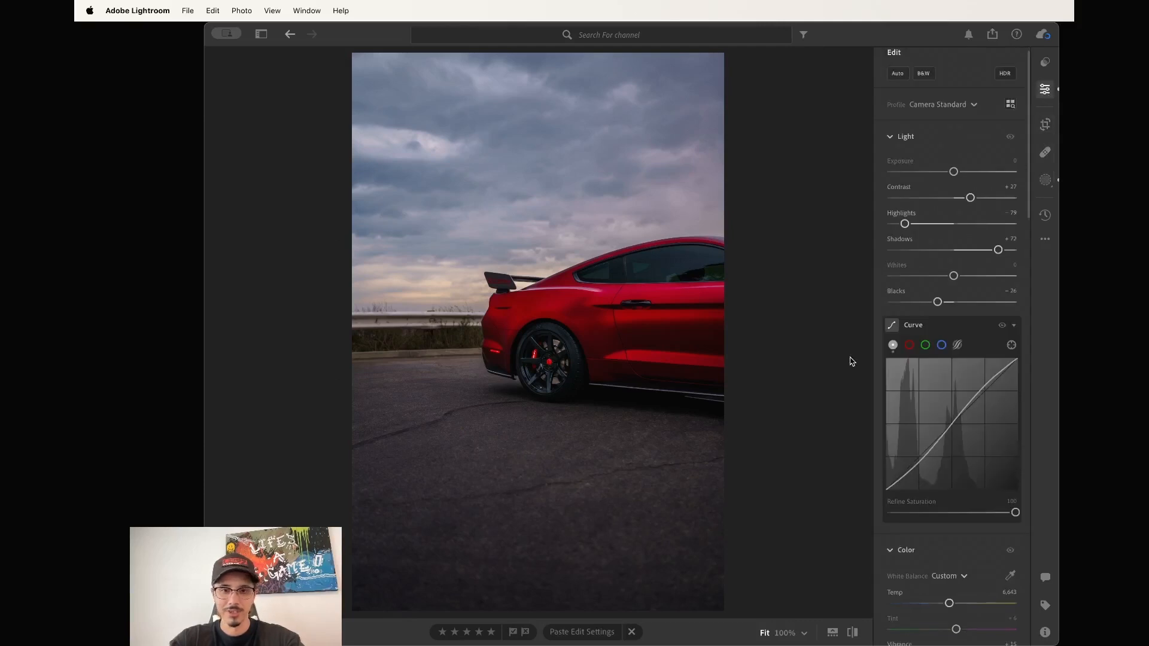
Compare with the original, then paste the copied edits onto the next photo, replacing its masks.
key("backslash")
key("Right")
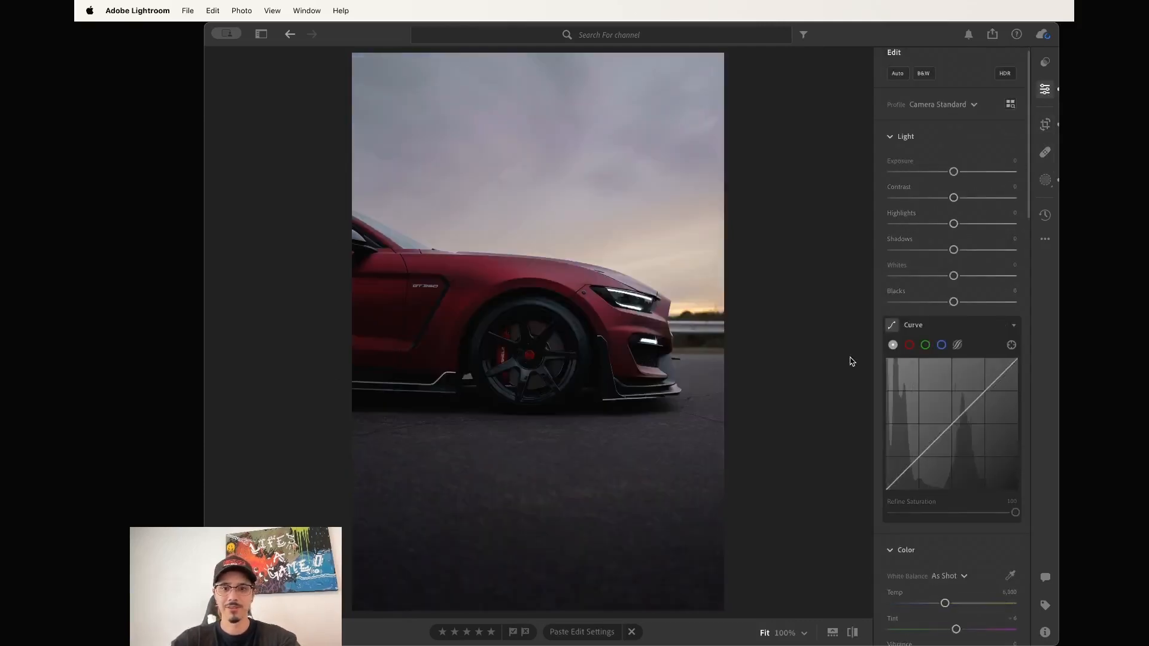
key("super+v")
left_click(529, 402)
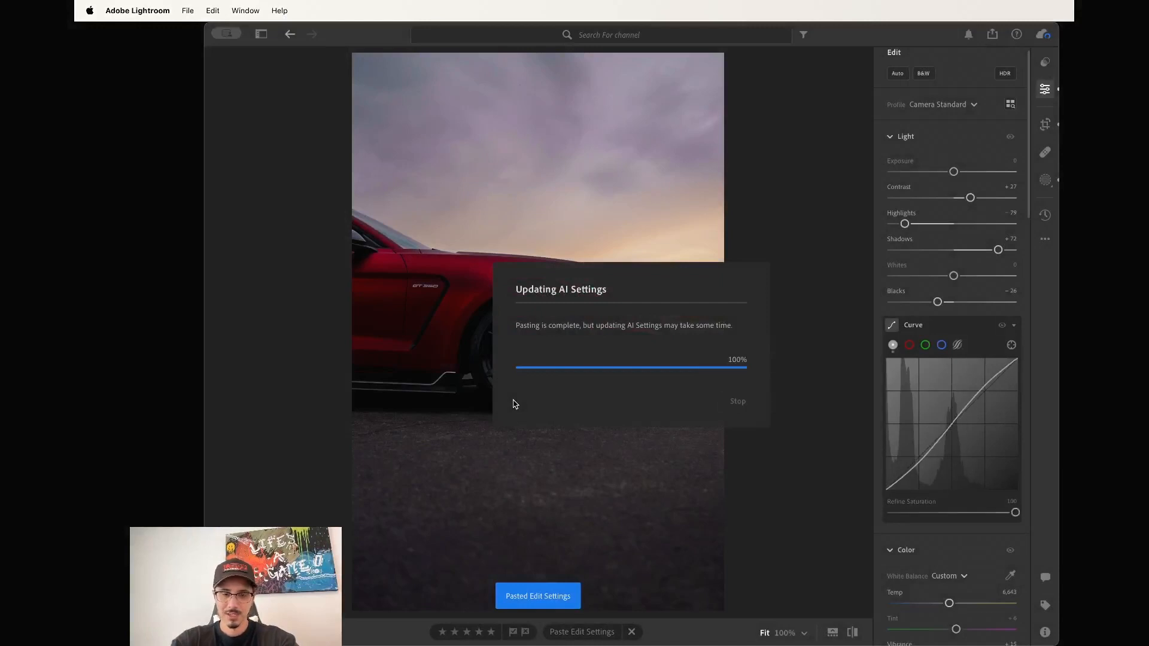
Add a radial gradient mask sized and positioned over the front wheel.
left_click(1045, 179)
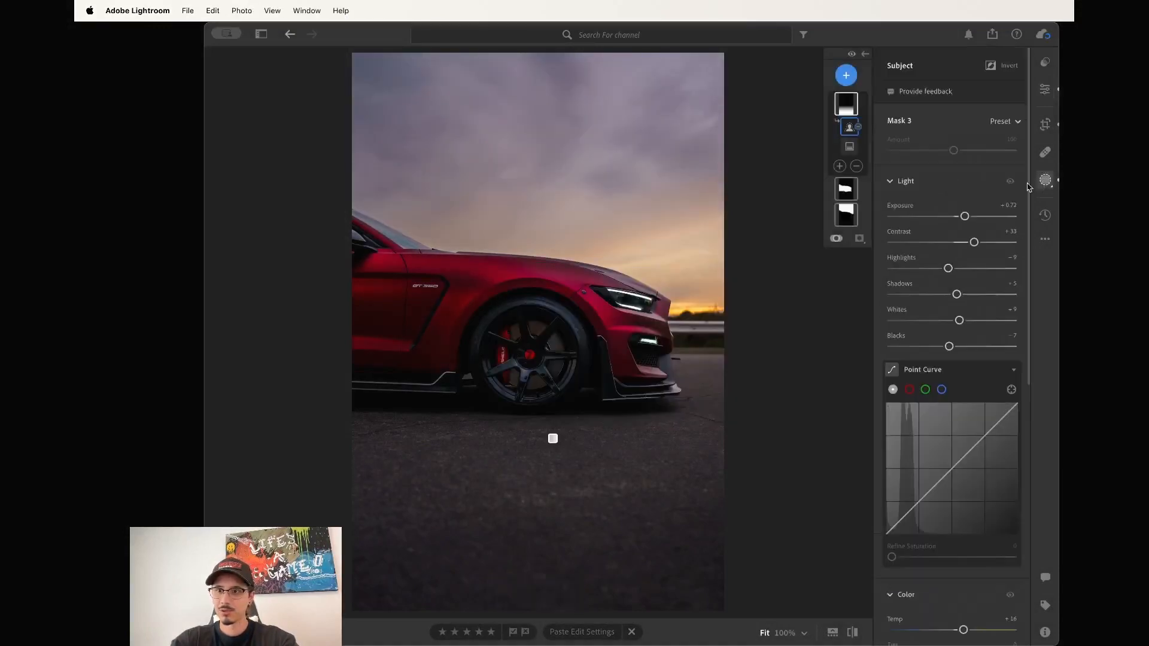
left_click(845, 75)
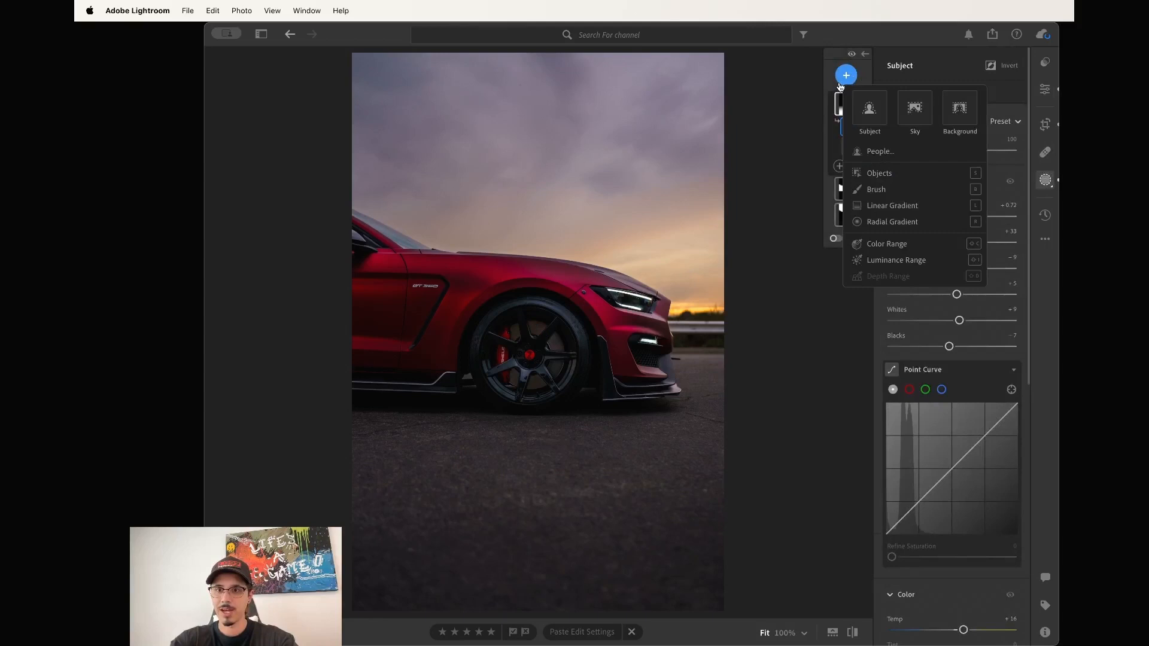
left_click(891, 222)
left_click_drag(526, 362, 574, 415)
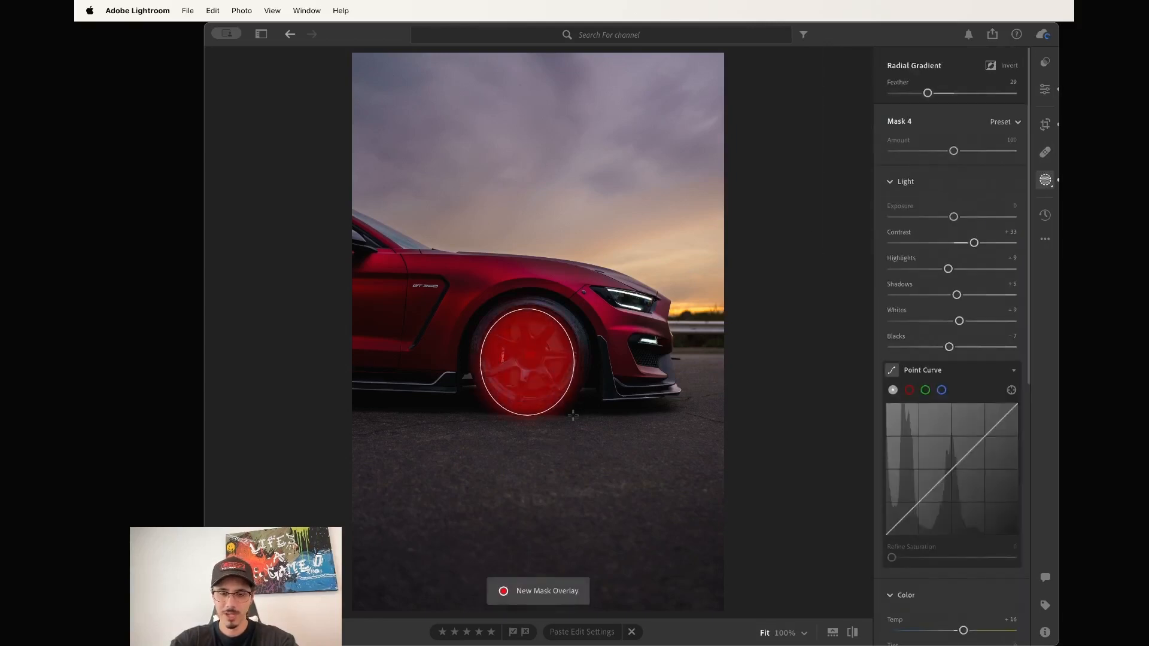
left_click_drag(529, 360, 529, 355)
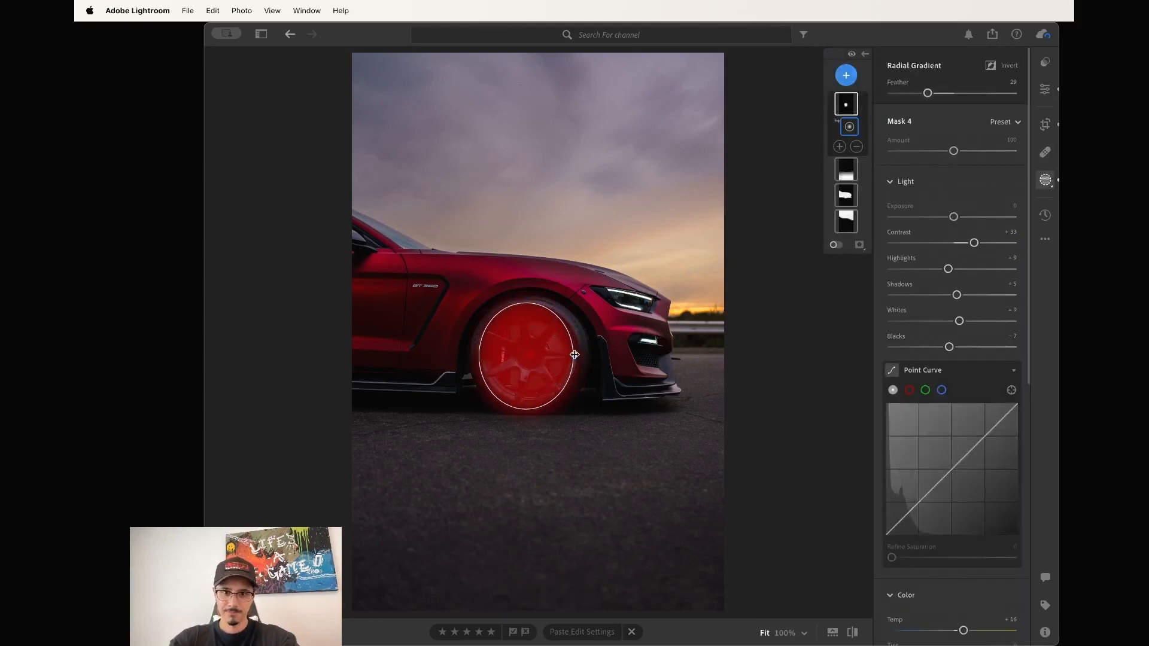
Set the wheel mask's exposure to +0.64, reset its other Light values to 0, and close masking.
left_click_drag(954, 219, 962, 216)
double_click(957, 242)
double_click(948, 269)
double_click(956, 295)
double_click(959, 321)
double_click(949, 347)
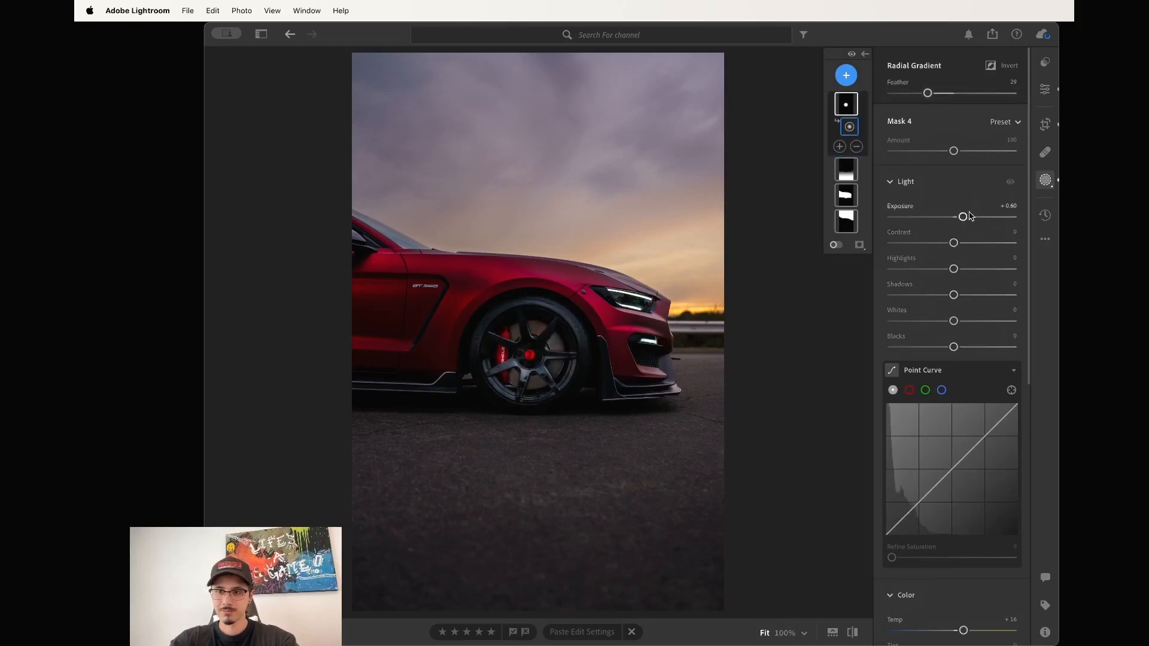
left_click_drag(963, 216, 962, 216)
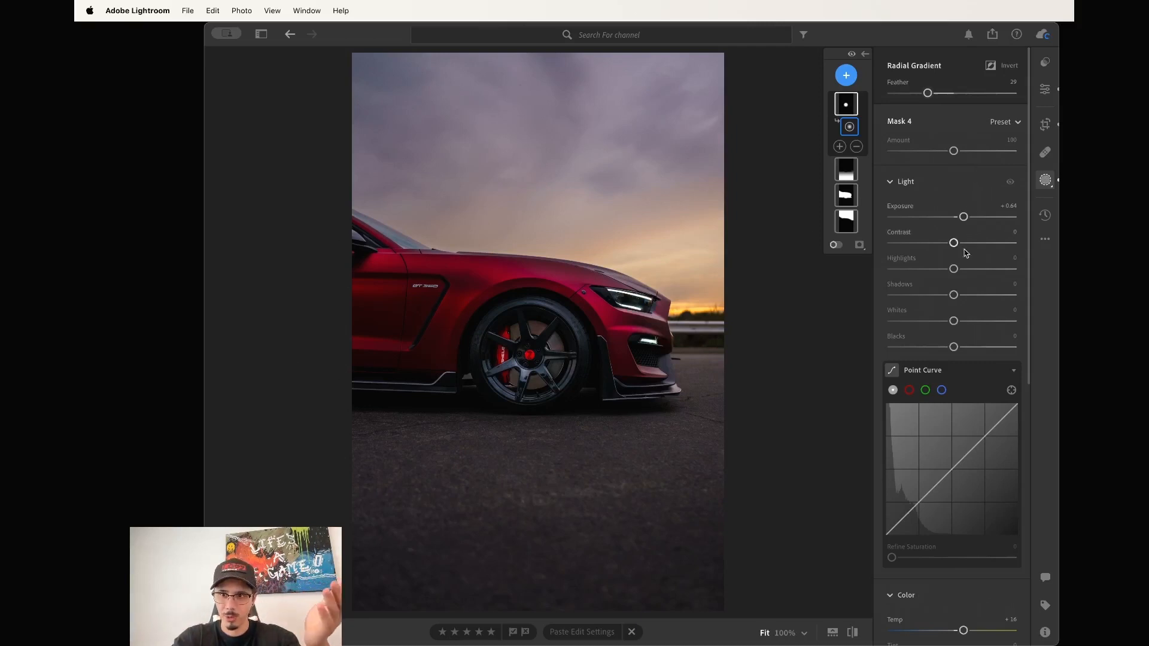
left_click(1047, 178)
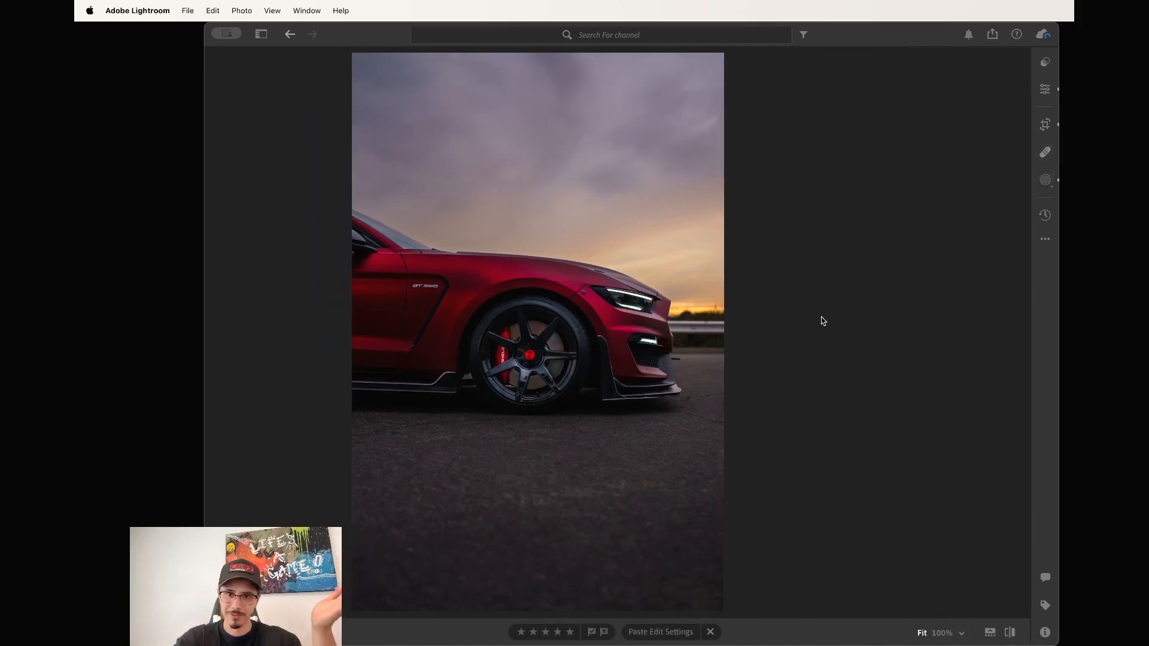
Zoom in to inspect the side-view Mustang's front wheel, then advance to the front-view photo.
key("Right")
key("Left")
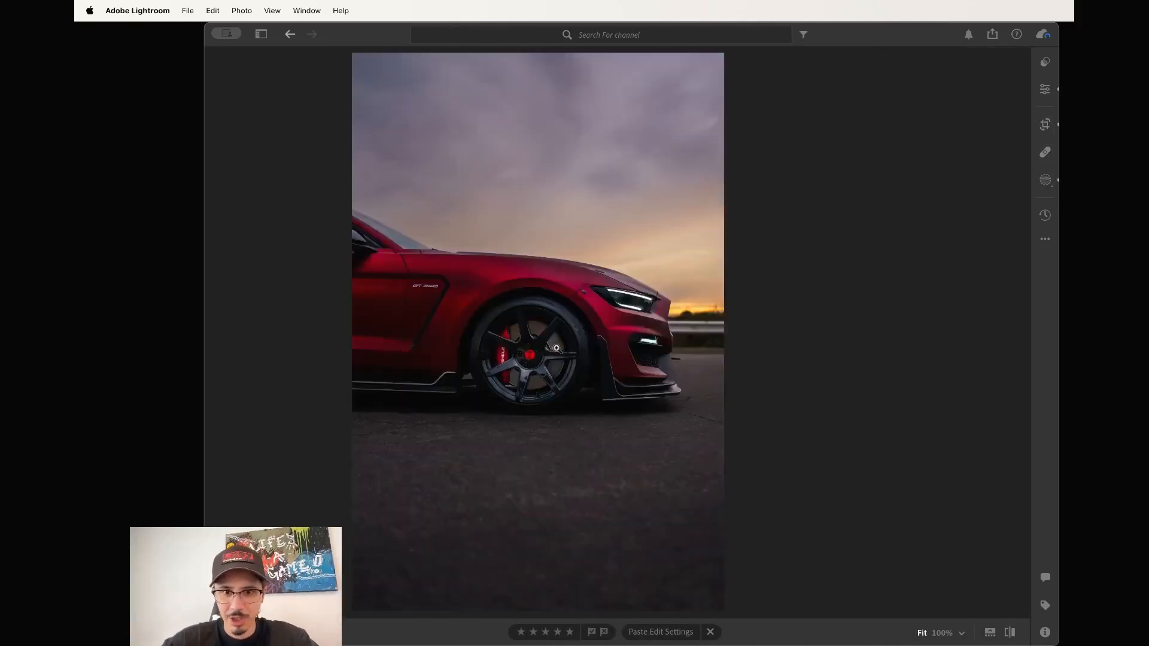
left_click(558, 349)
left_click(557, 348)
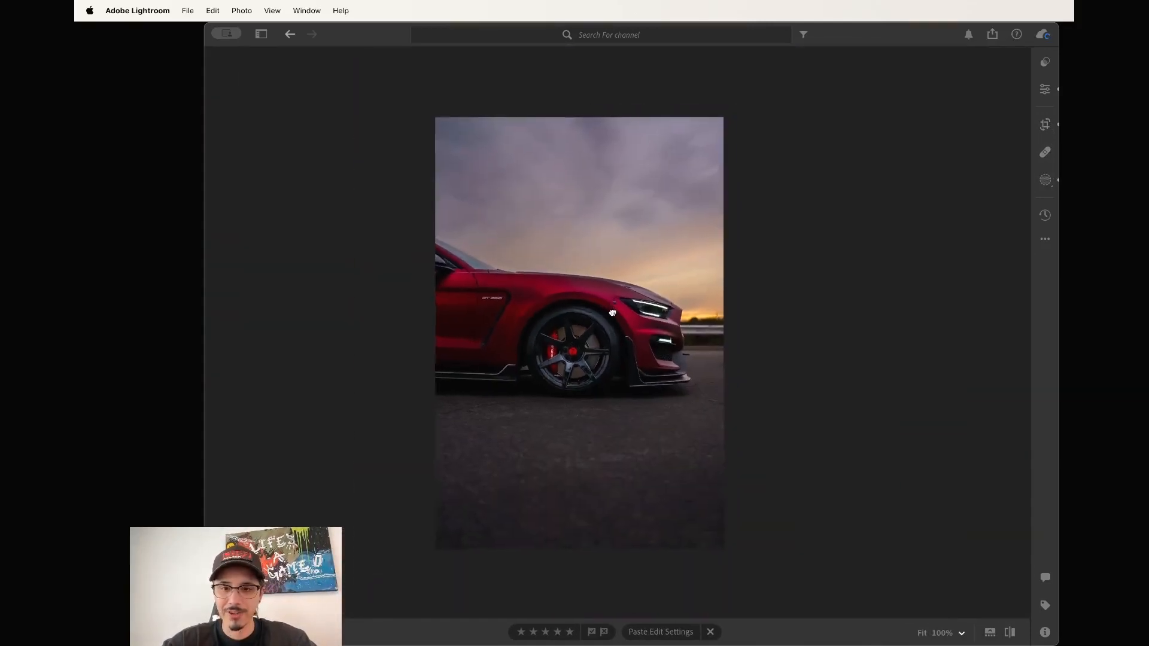
left_click_drag(581, 309, 607, 303)
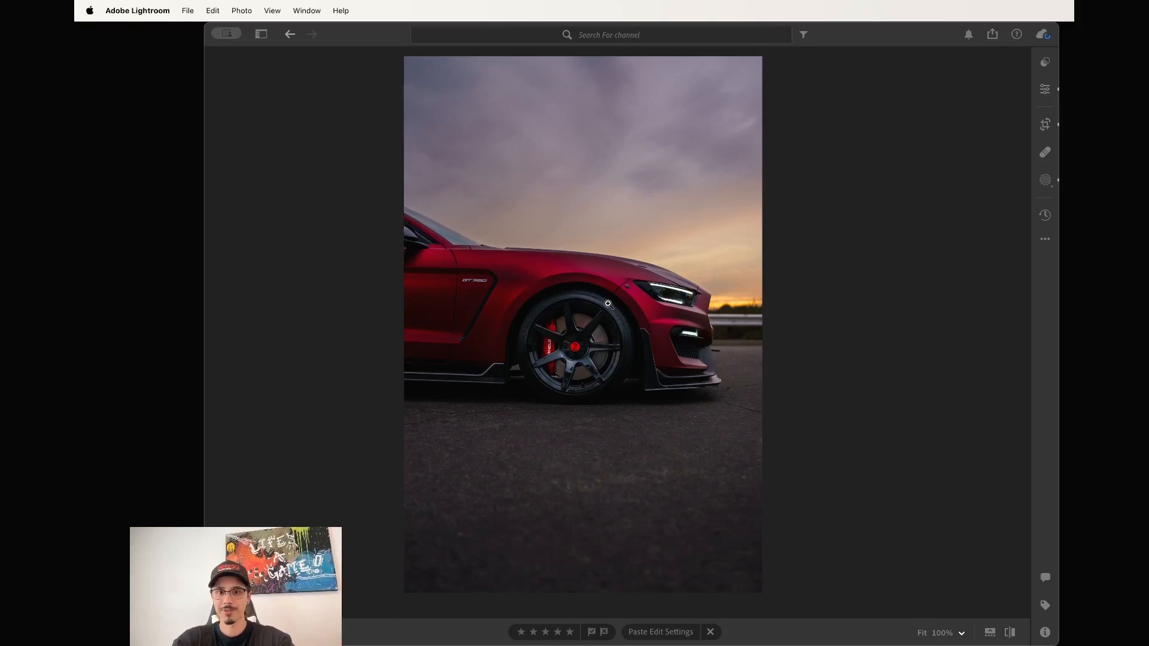
key("Right")
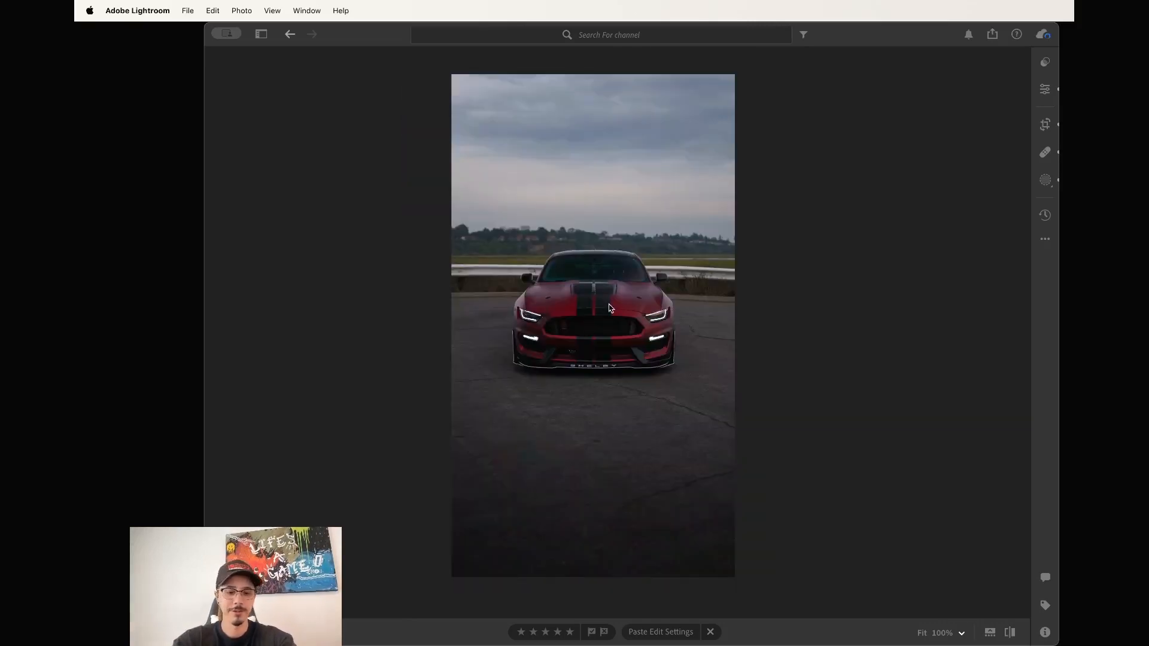
Paste the copied grade onto the front-view photo, replacing its masks, and set Exposure to +0.41.
key("super+v")
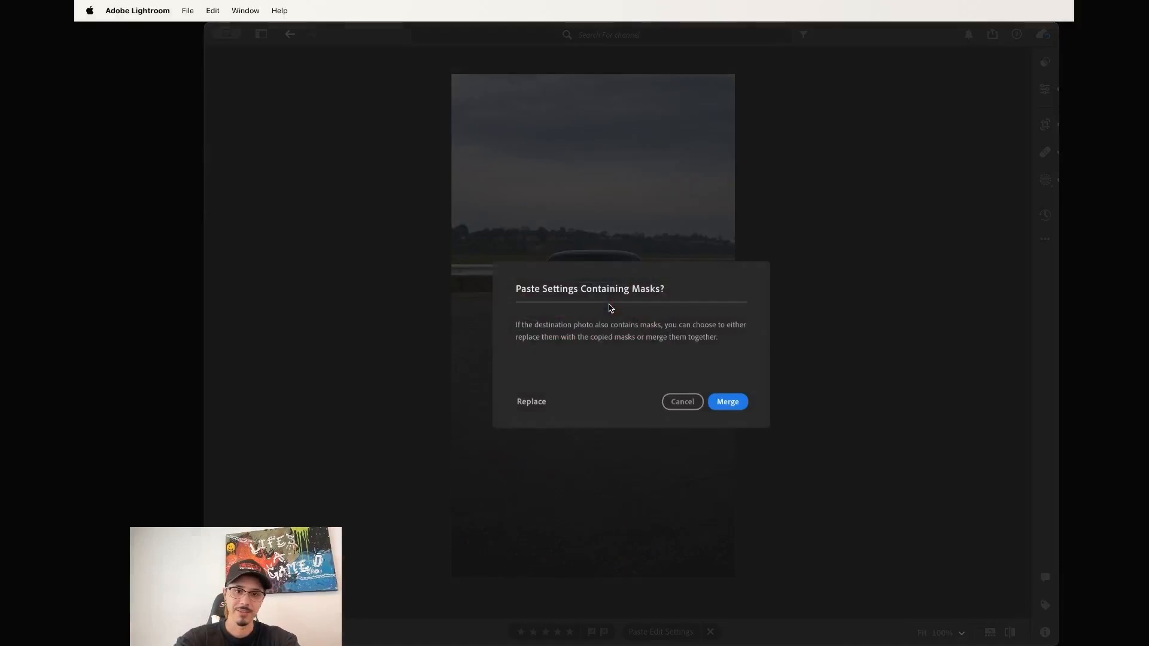
left_click(531, 402)
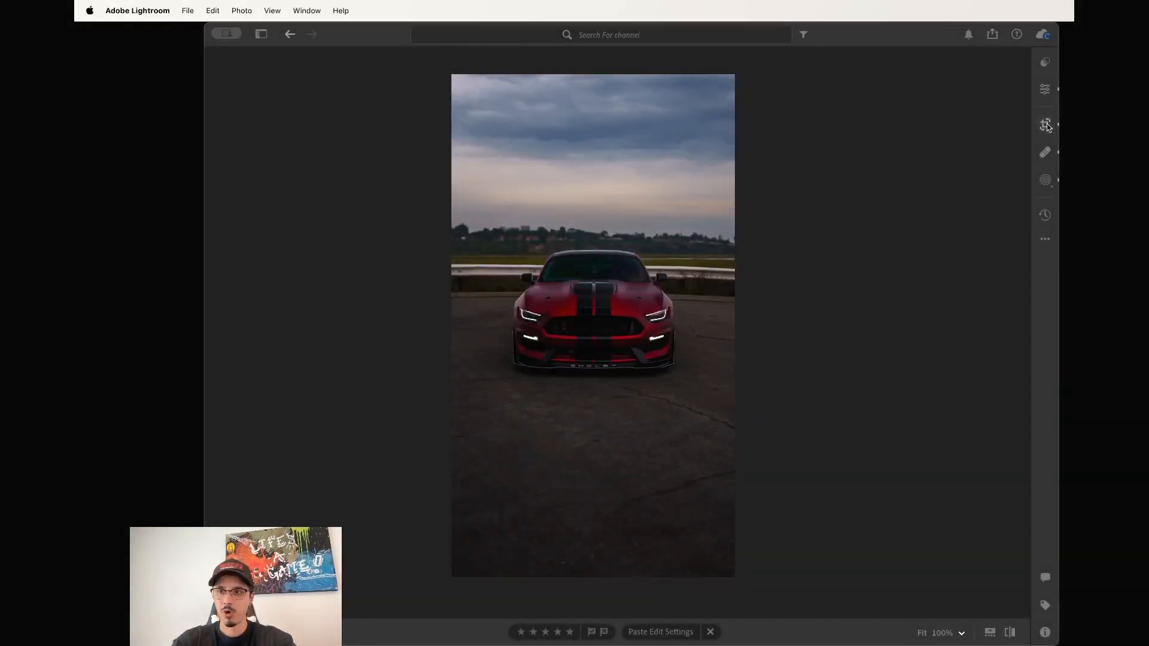
left_click(1045, 88)
left_click_drag(955, 183, 960, 185)
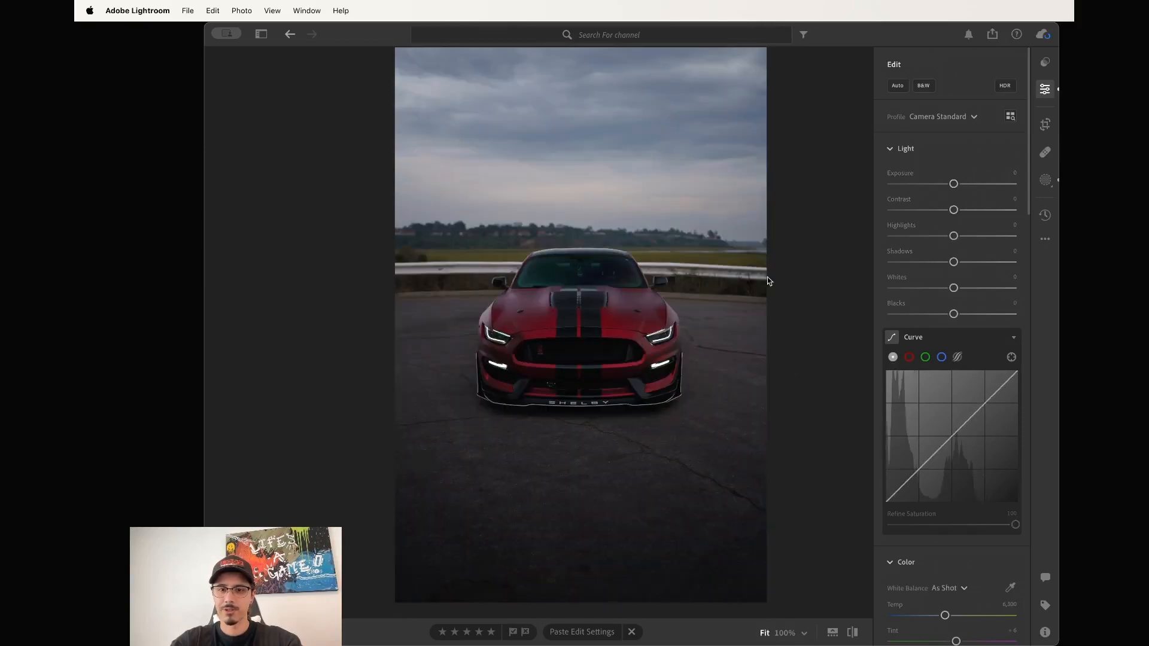
Paste the grade onto the next front-view shot, replacing masks, with Exposure +0.56; open Choose Edit Settings to Copy.
key("super+v")
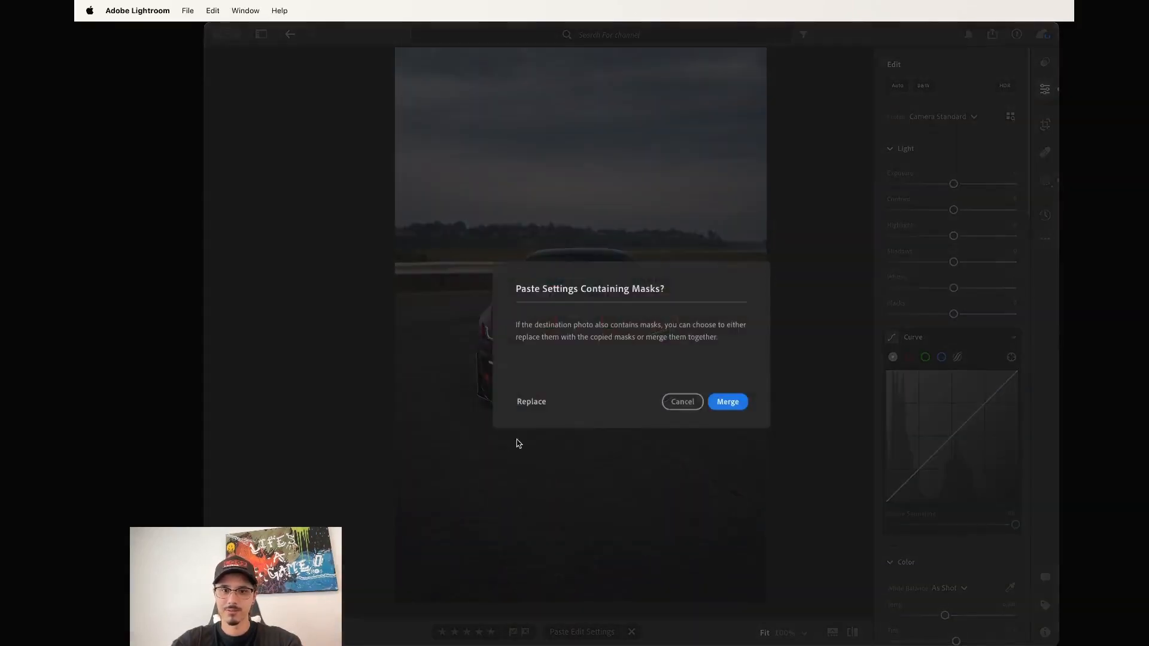
left_click(538, 401)
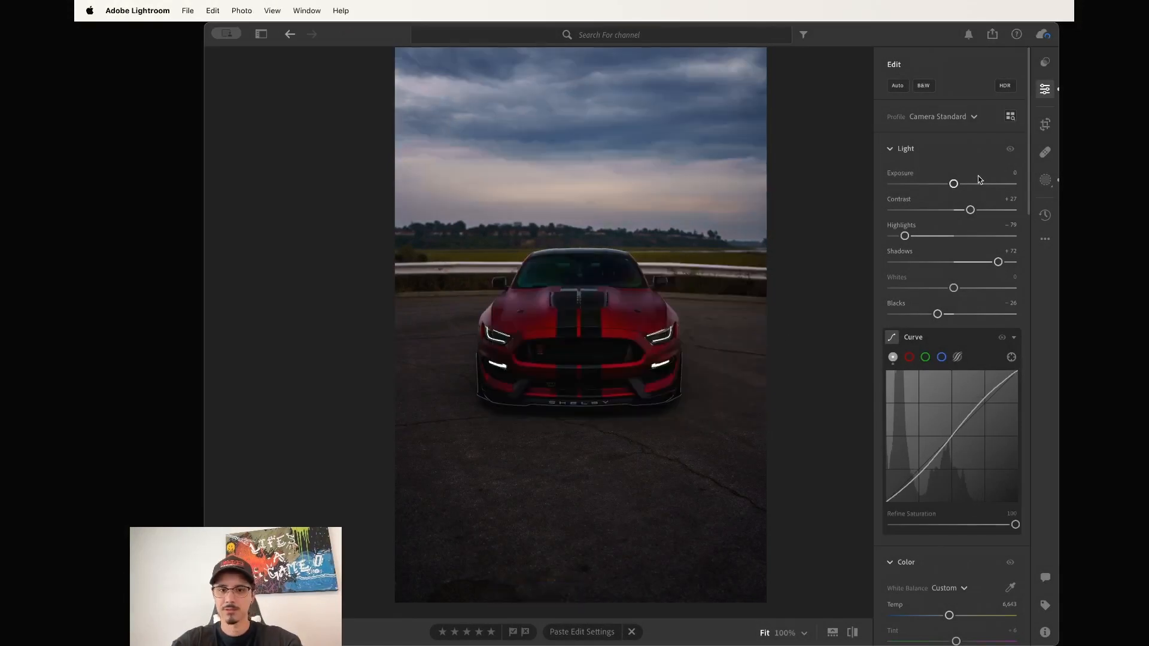
left_click_drag(953, 184, 960, 185)
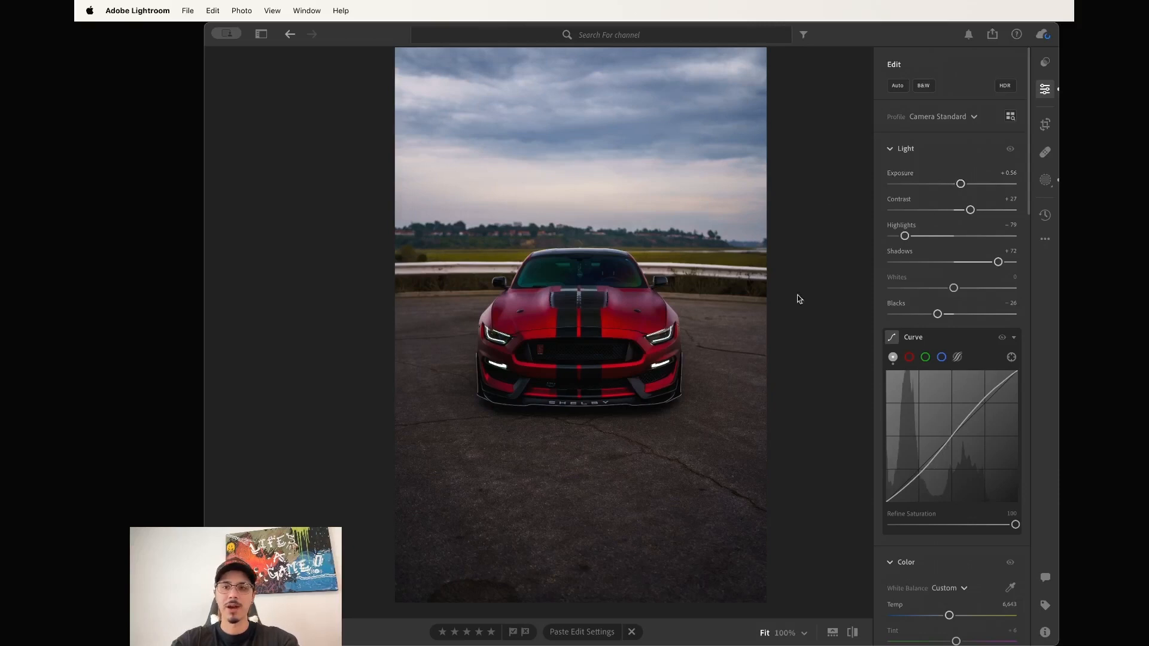
left_click(1044, 239)
left_click(963, 282)
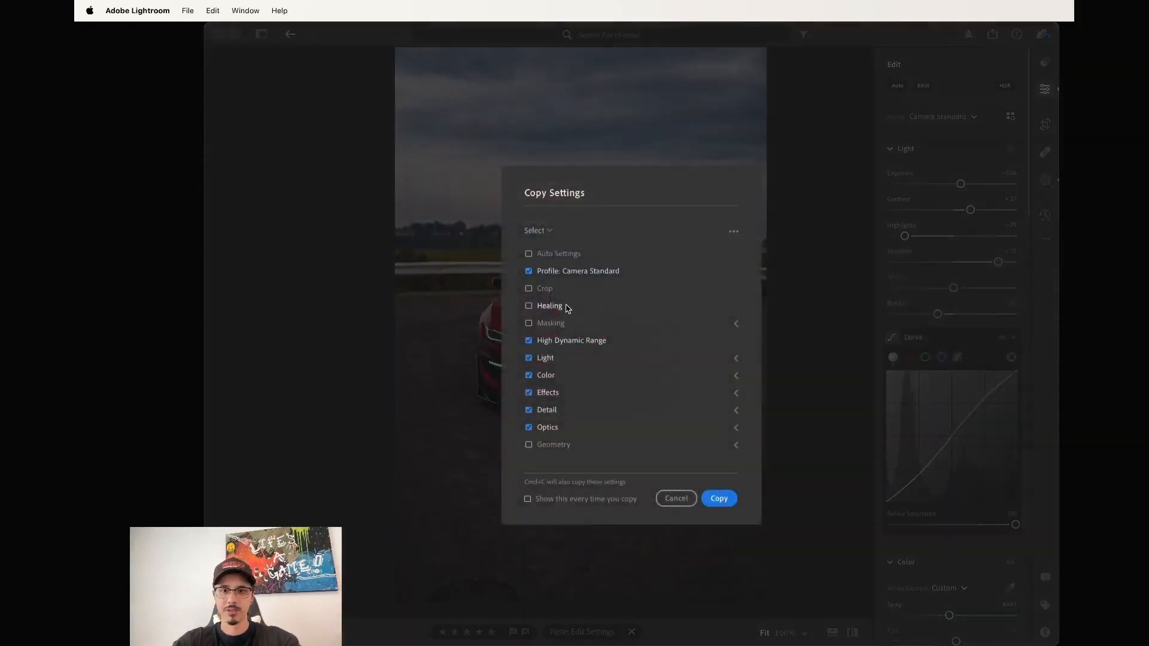
Recopy this photo's edit settings with Masking ticked, then advance to the Shelby front close-up.
left_click(728, 502)
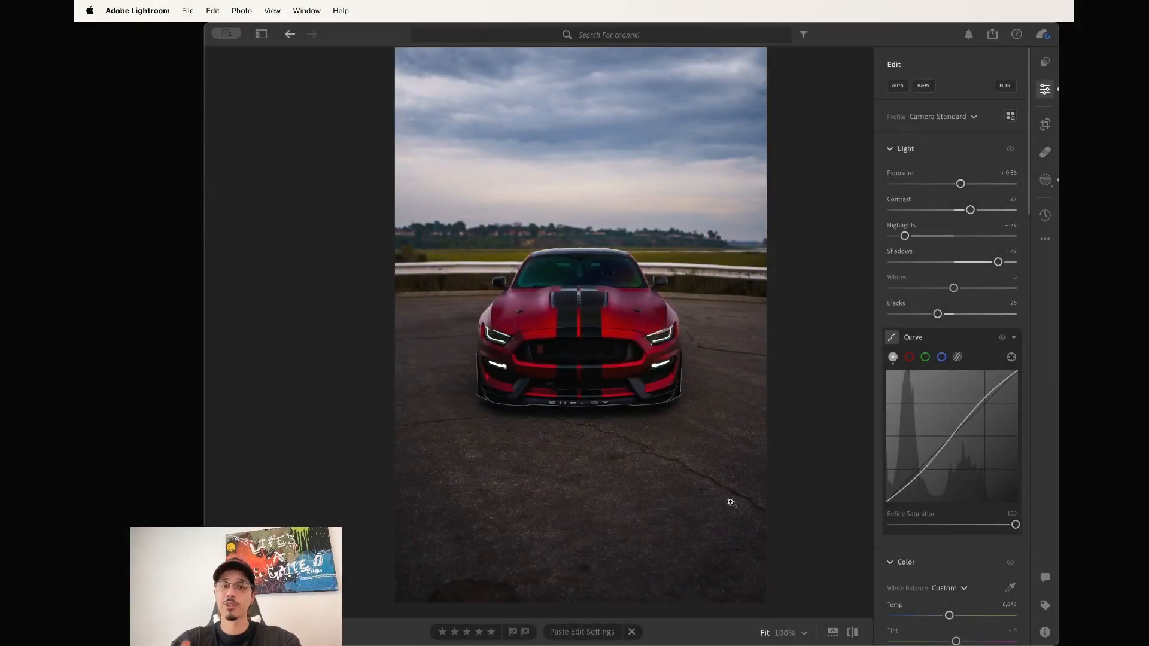
mouse_move(937, 347)
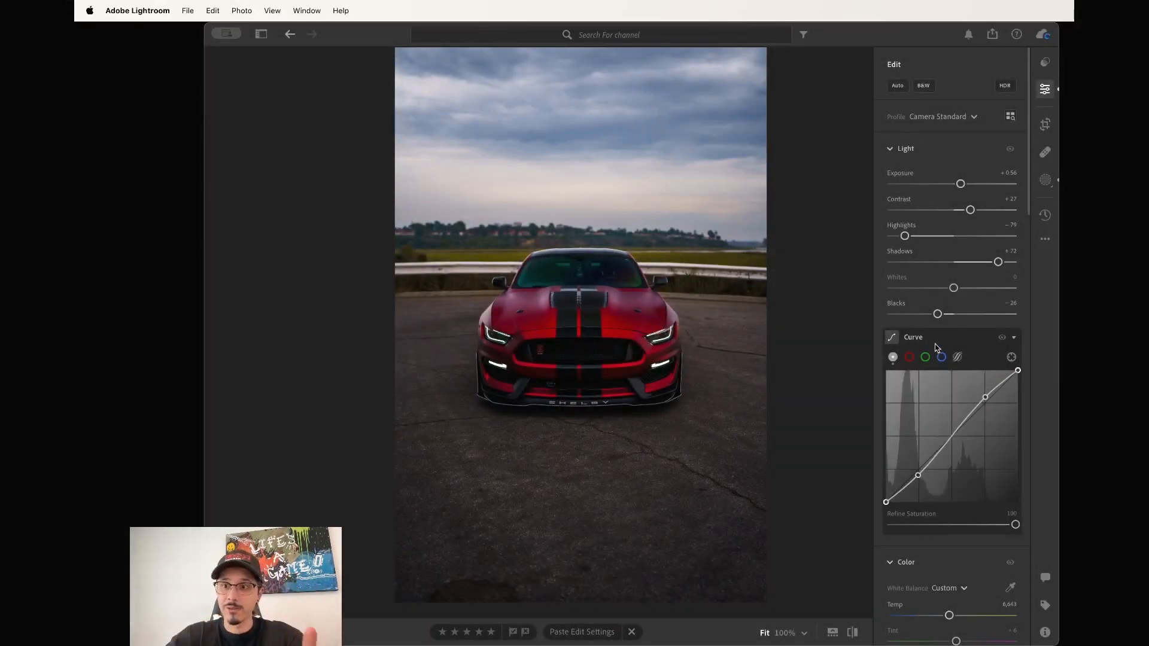
left_click(1045, 239)
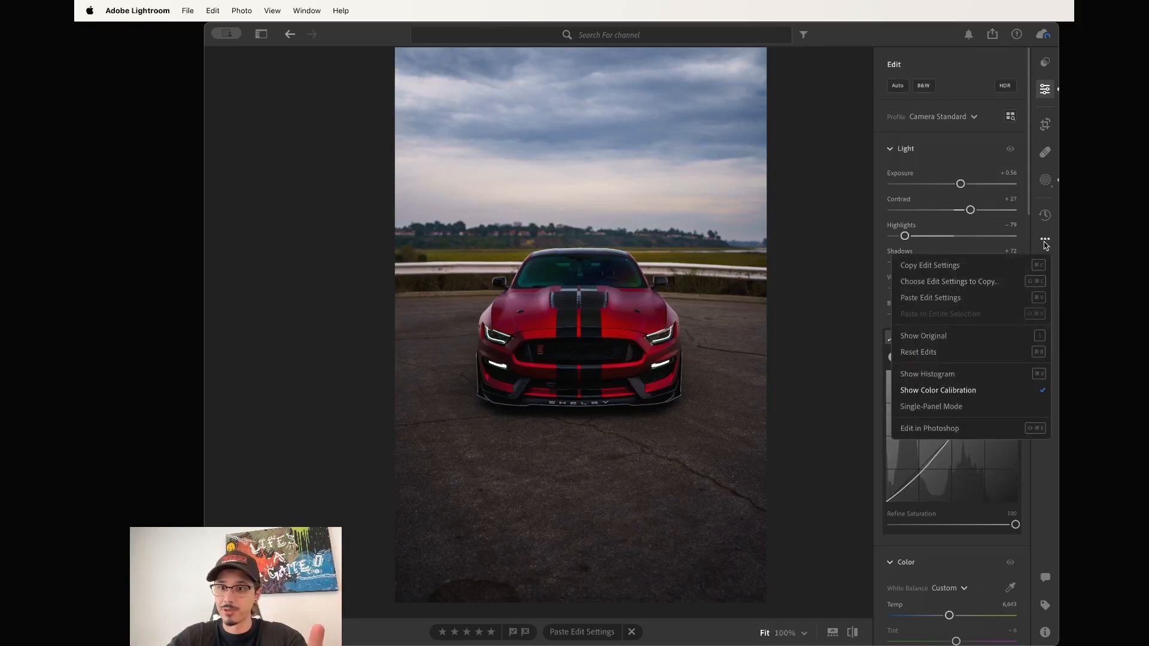
left_click(1001, 281)
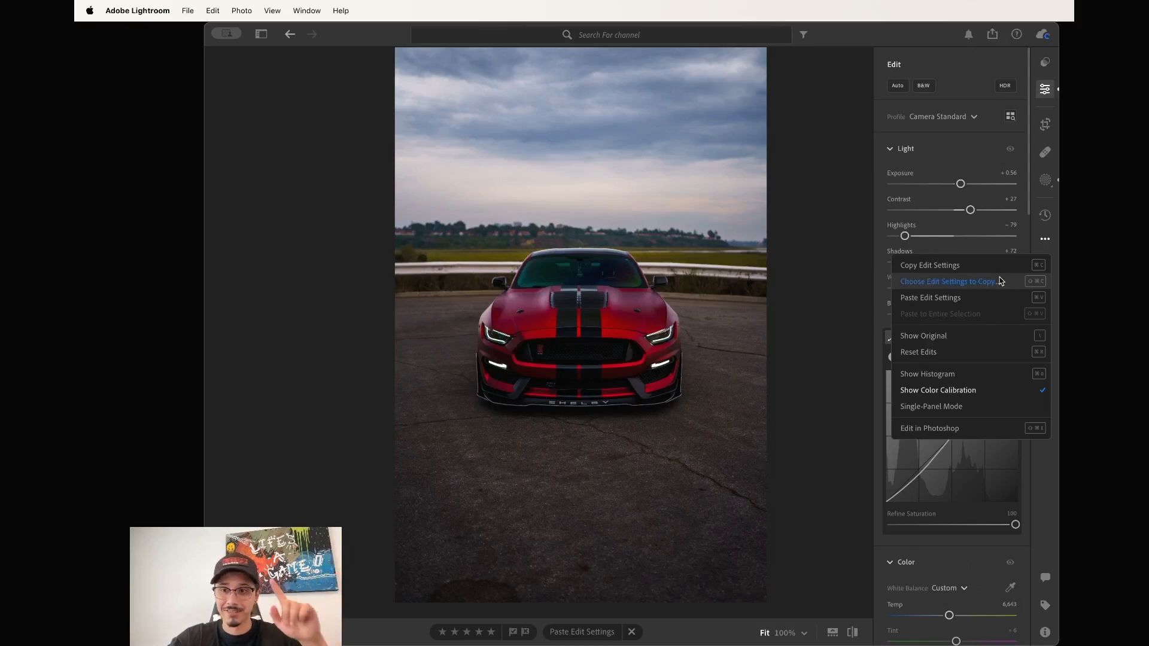
left_click(539, 325)
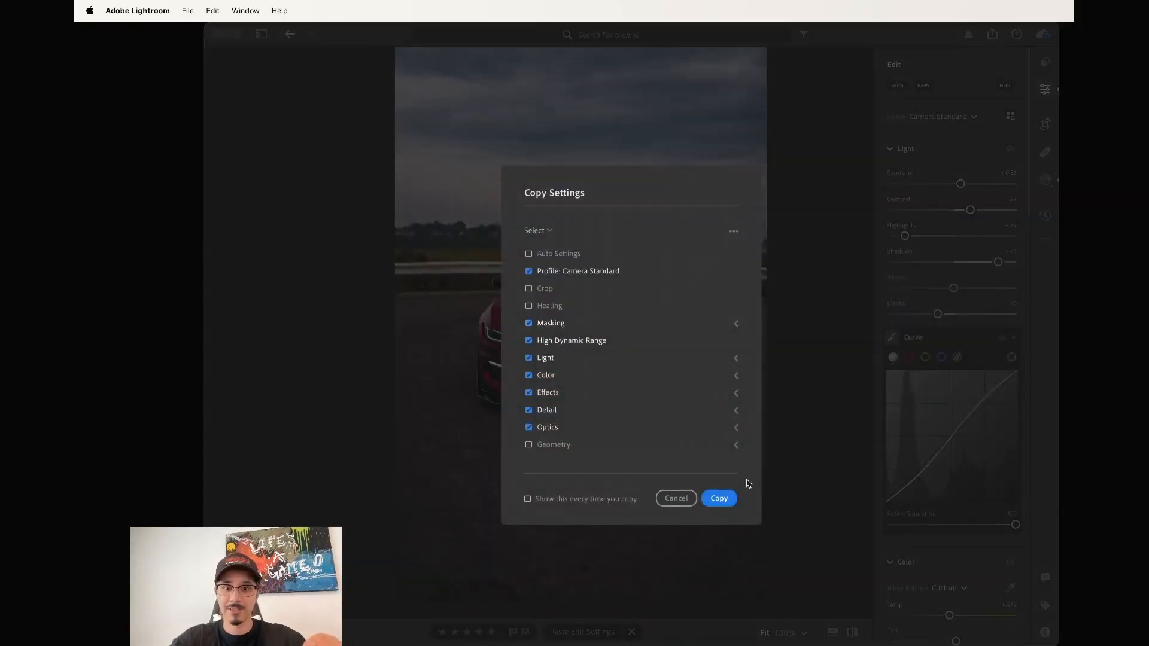
left_click(724, 500)
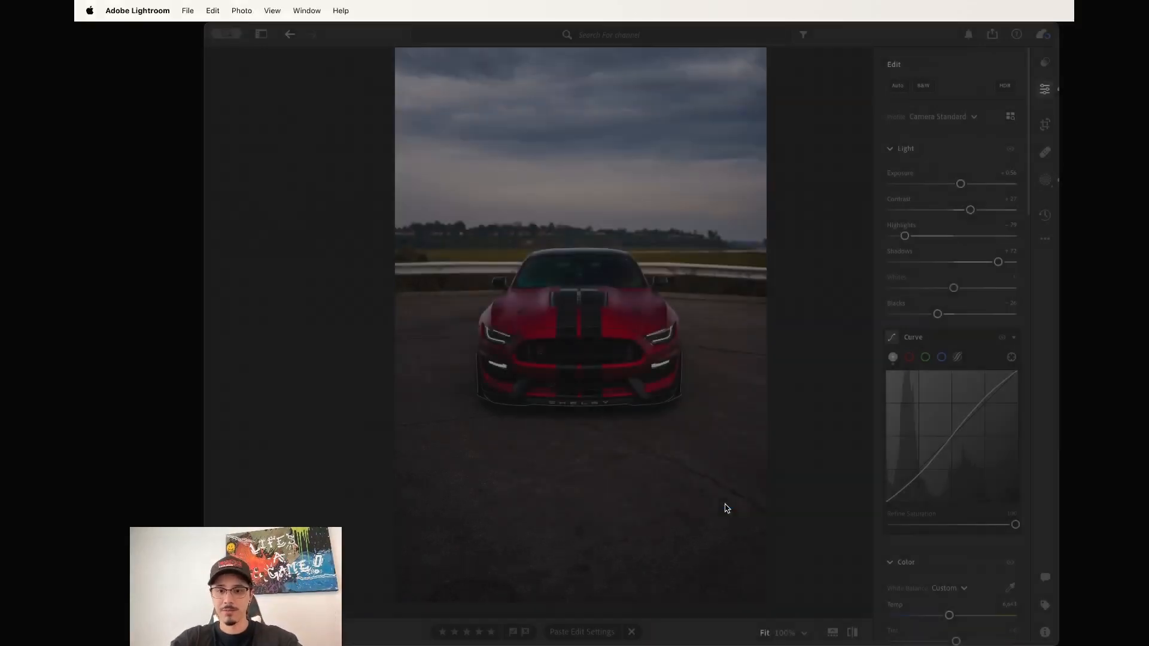
key("Right")
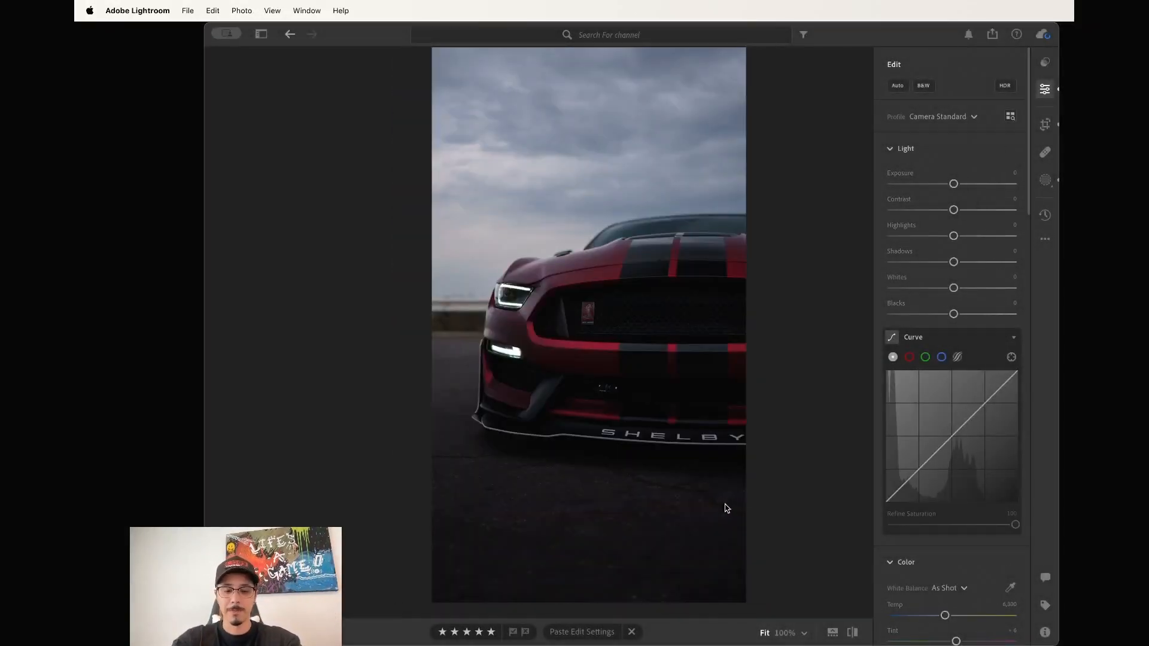
Paste the copied grade onto the front close-up and the next wide shot, replacing masks each time.
right_click(580, 374)
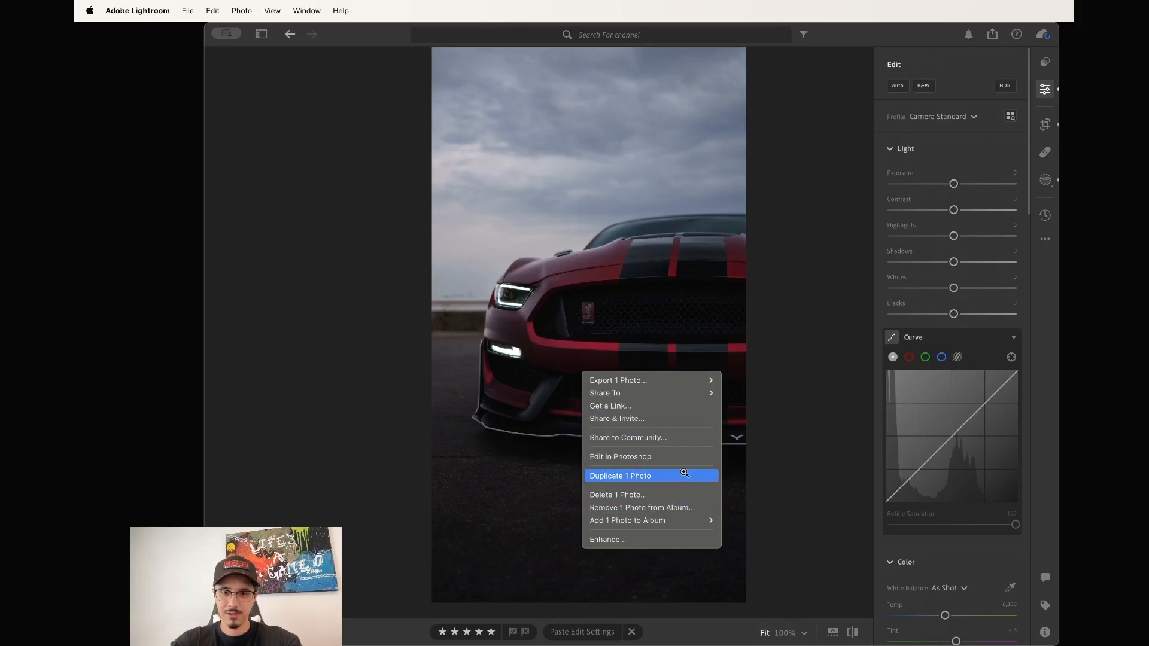
left_click(688, 438)
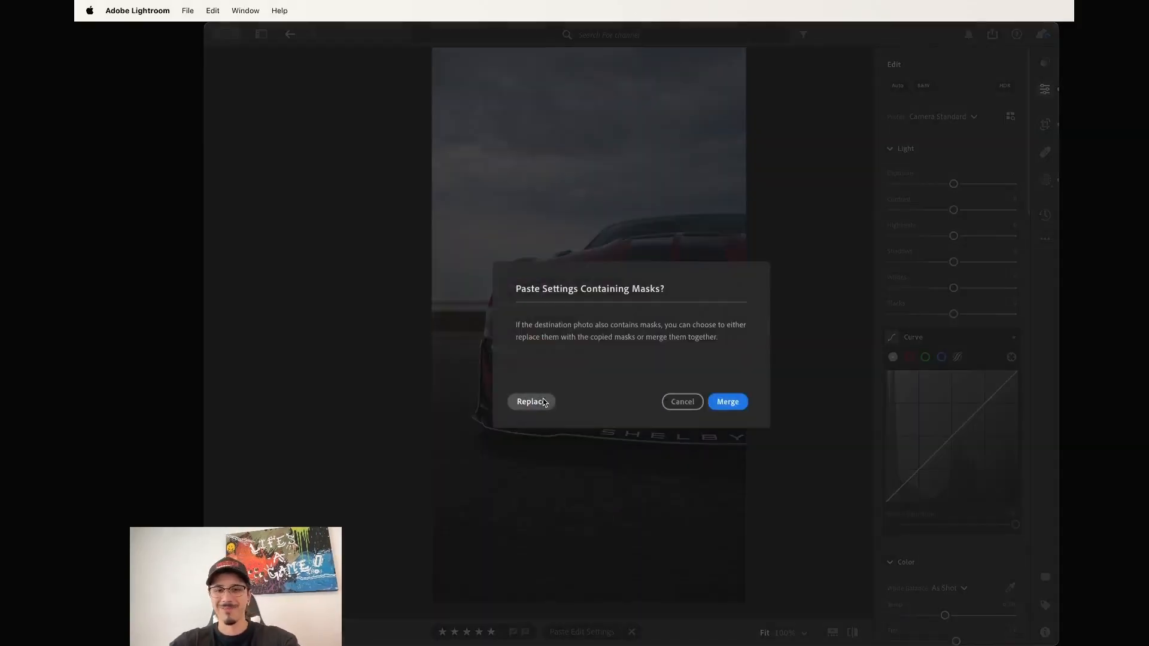
left_click(543, 399)
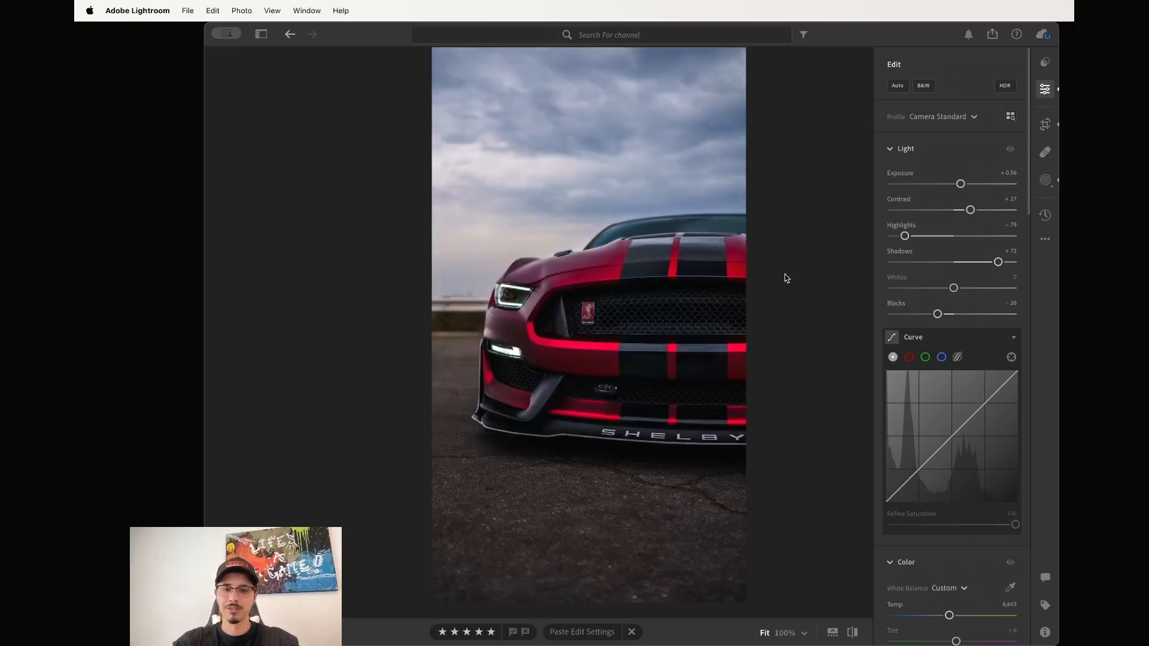
key("Right")
key("super+v")
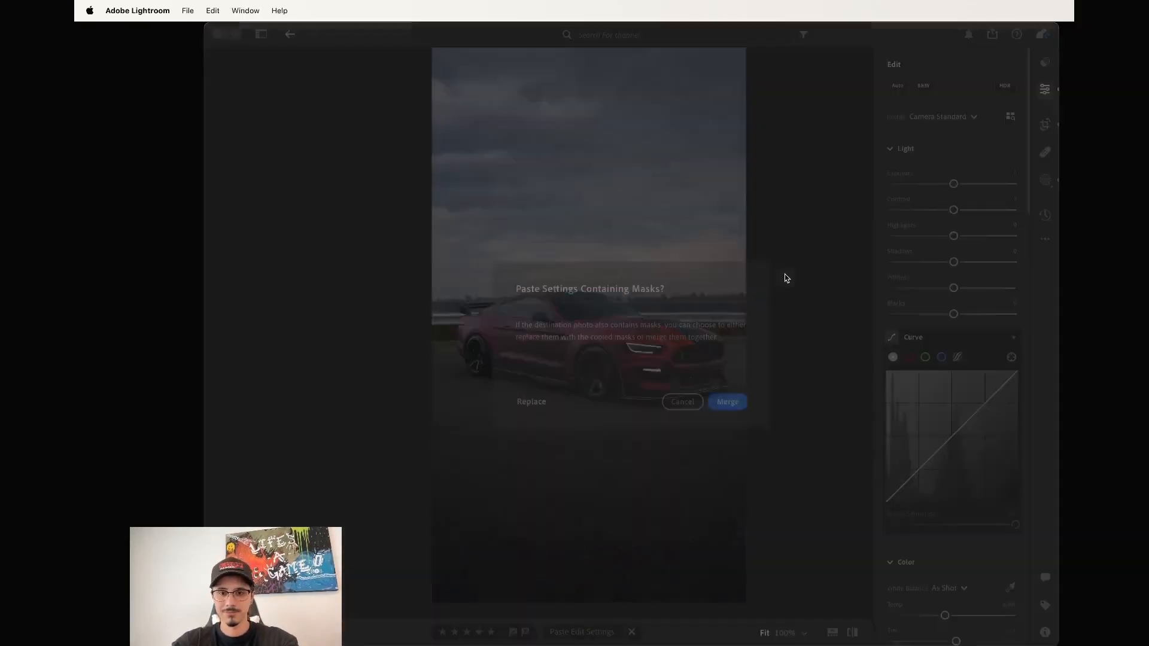
left_click(527, 397)
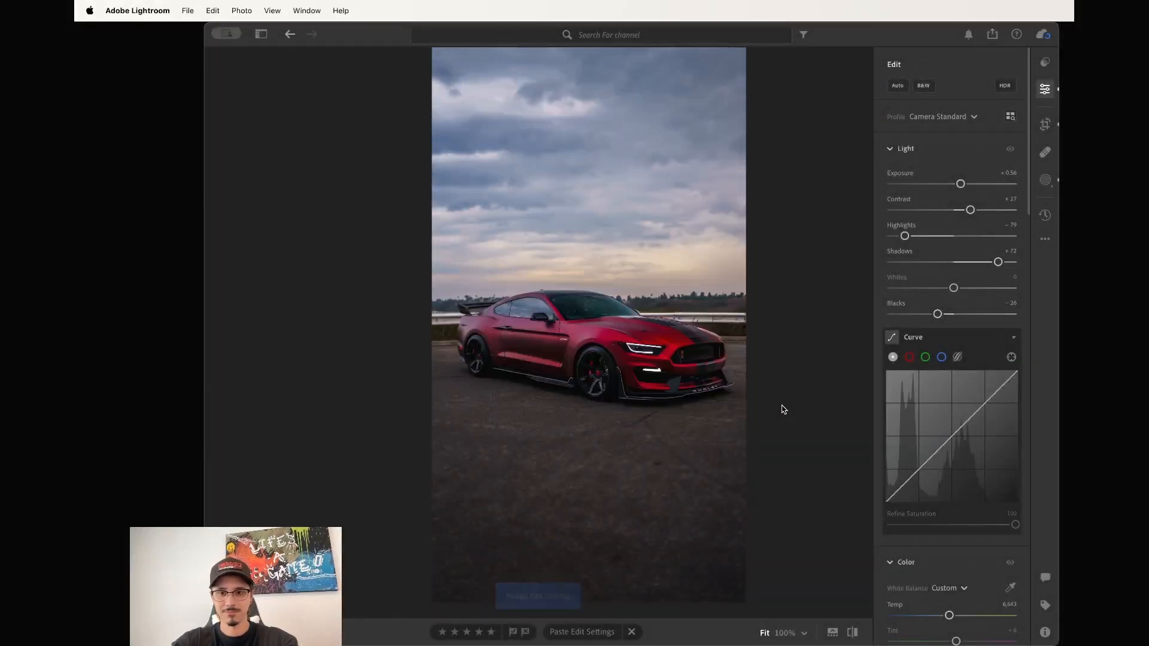
Paste the copied grade onto photos 8–27 in the grid, replacing their masks, then deselect them.
key("g")
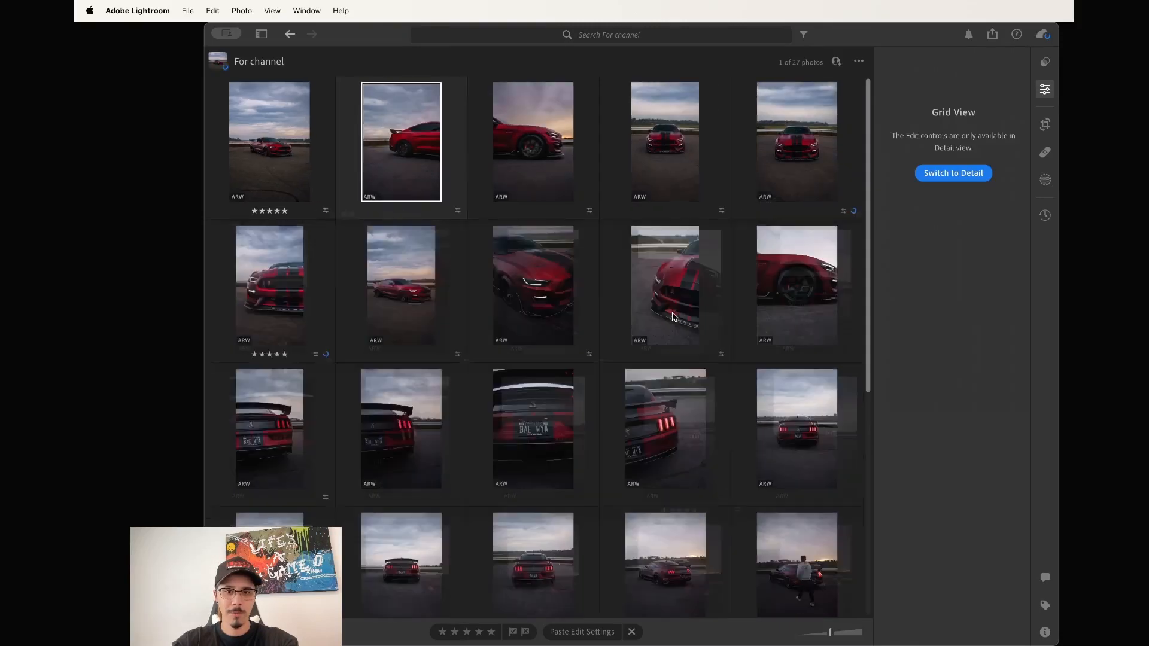
scroll(521, 264, "down", 6)
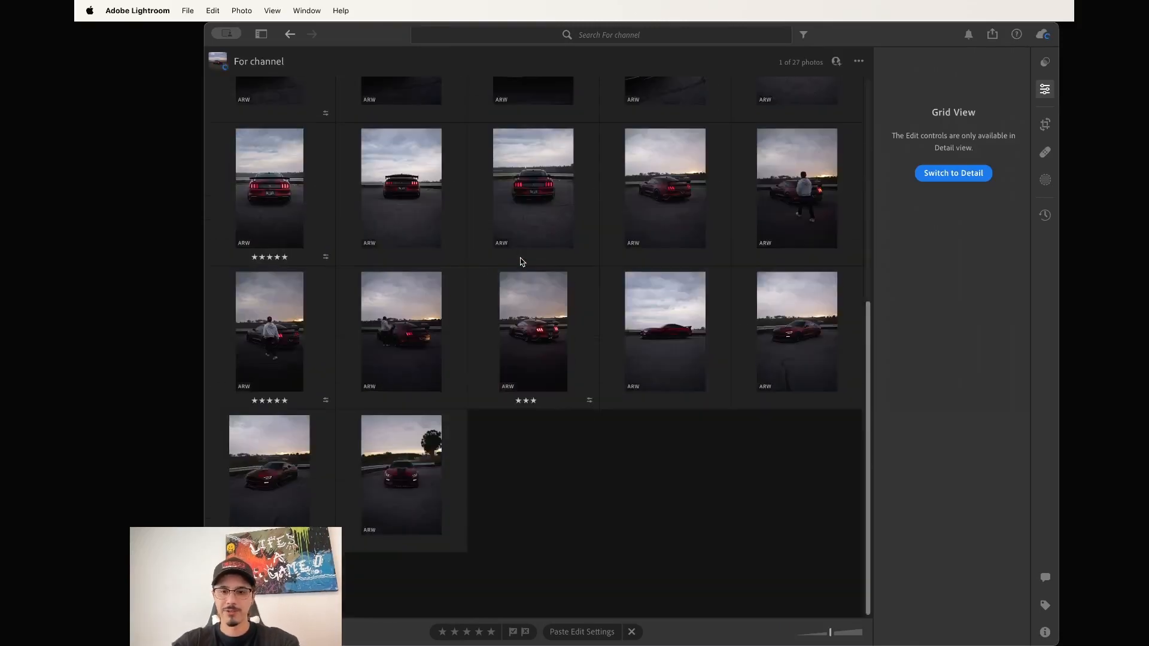
left_click(431, 453, "shift")
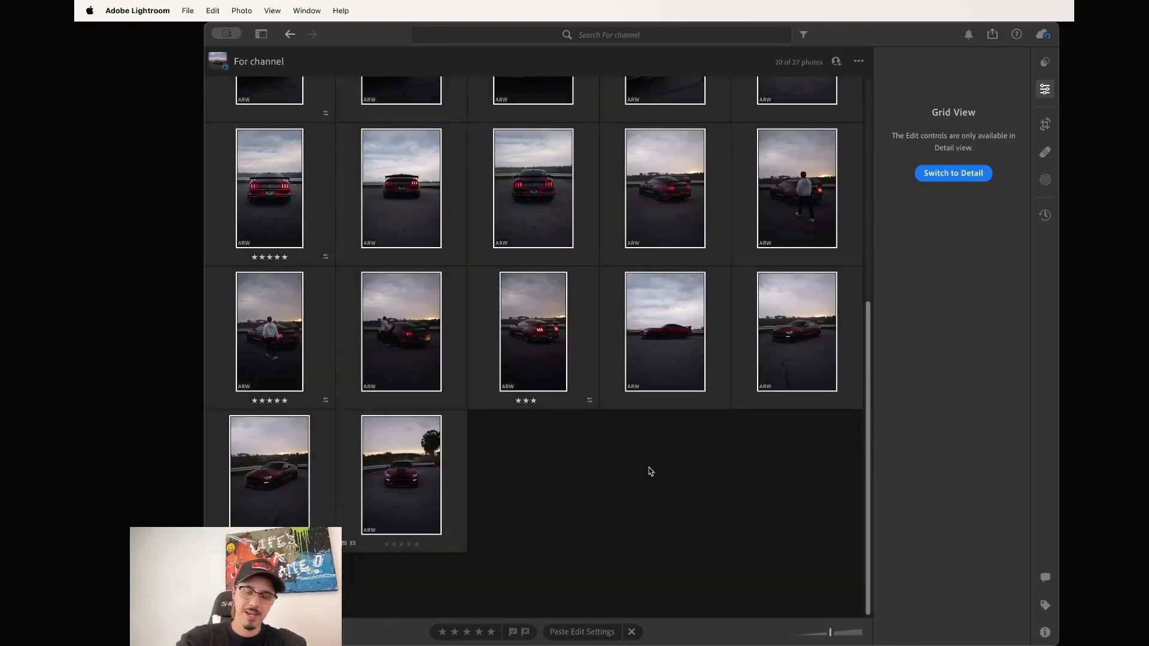
key("super+v")
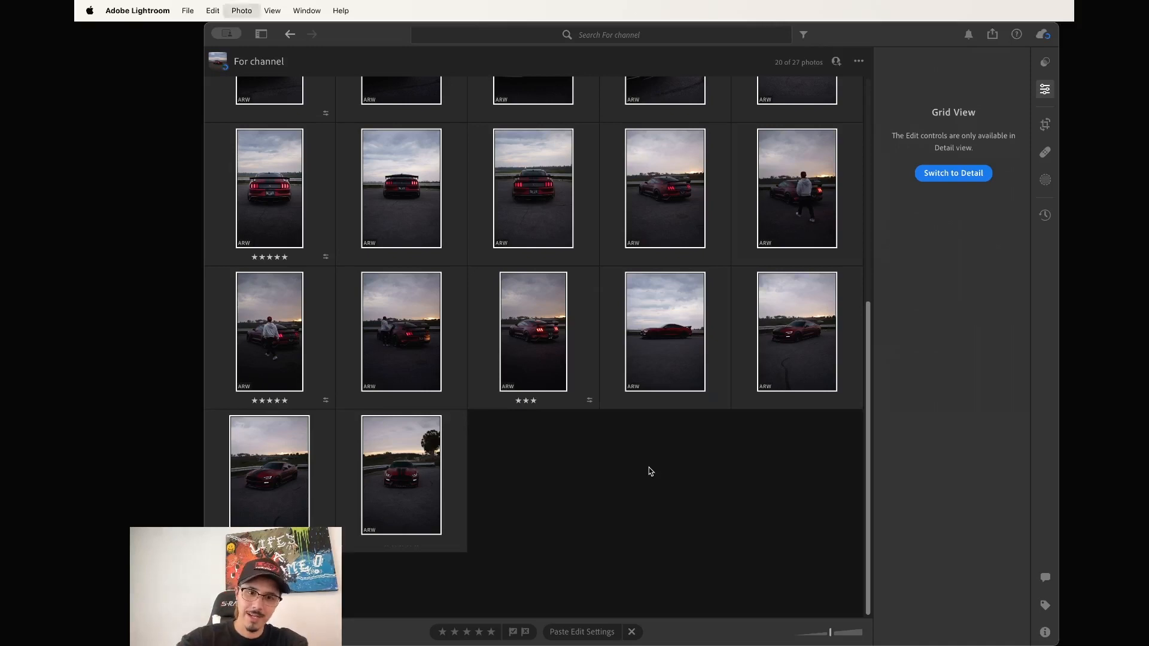
left_click(531, 401)
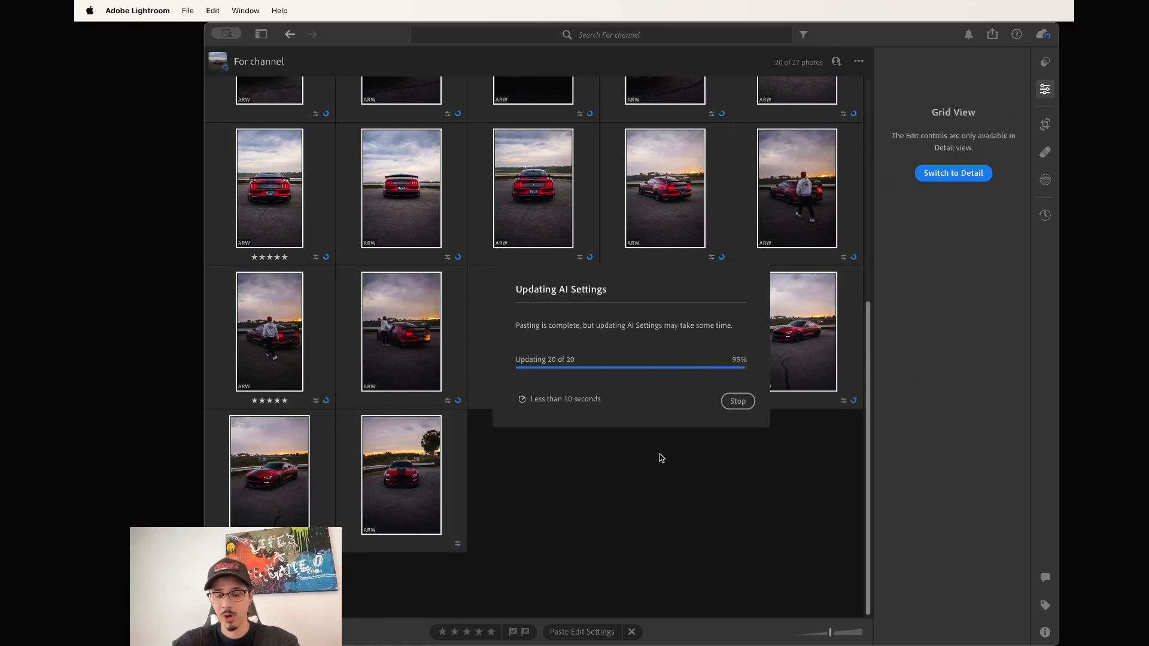
left_click(597, 486)
scroll(597, 486, "up", 6)
scroll(545, 318, "up", 1)
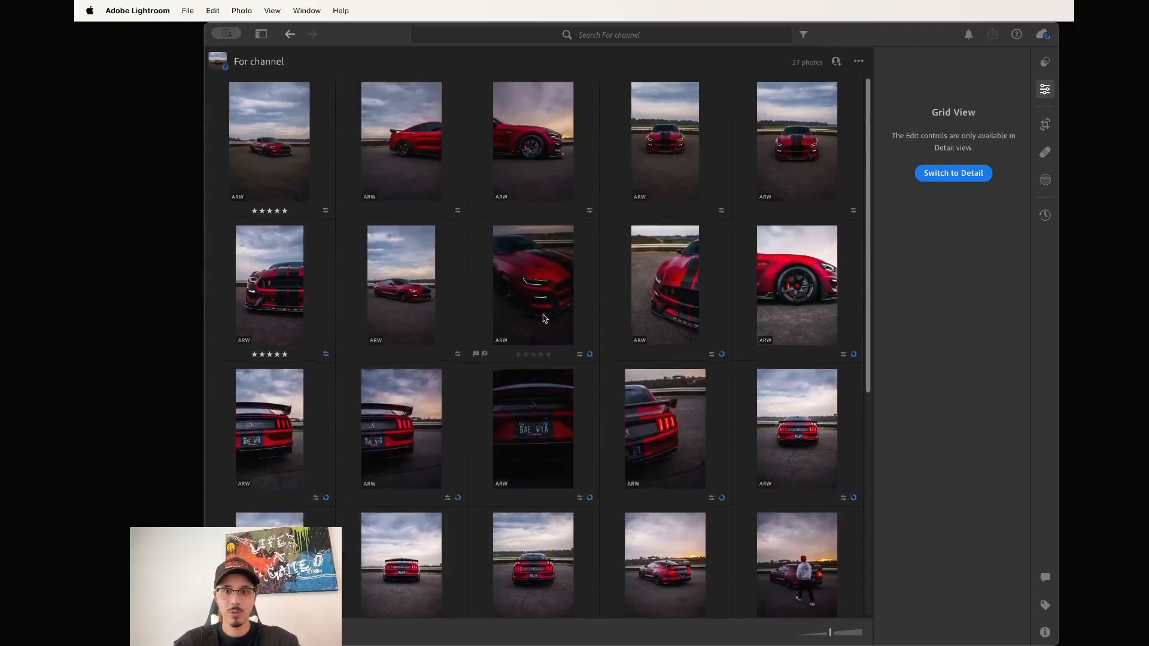
Open the dark hood close-up and raise its Exposure.
left_click(525, 284)
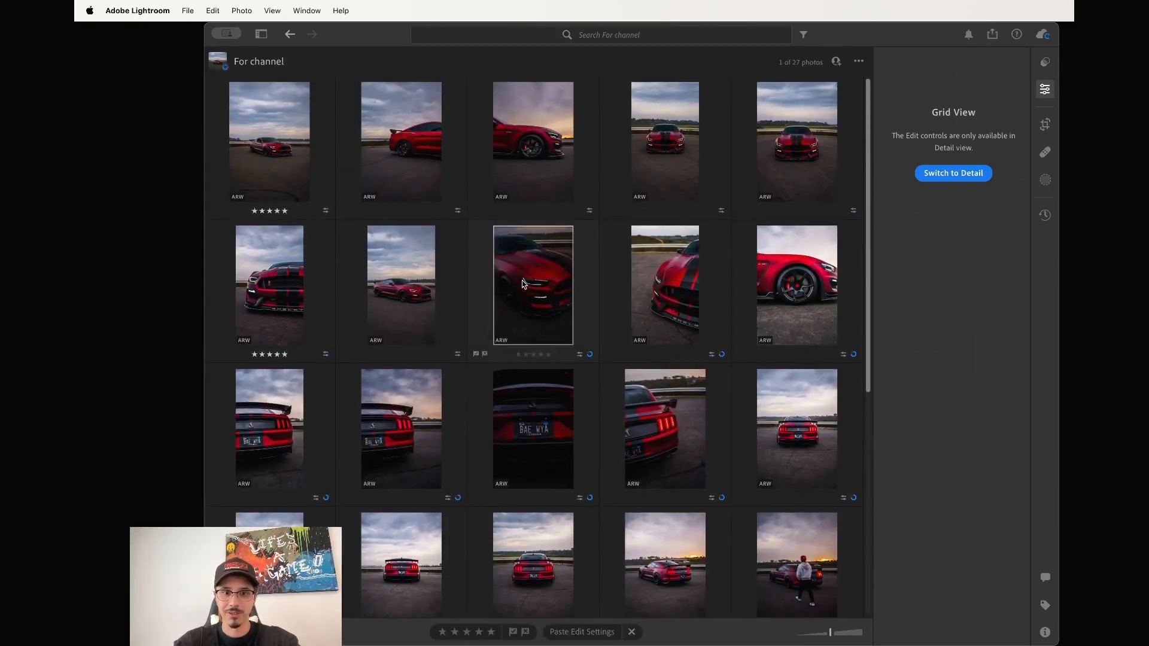
double_click(424, 280)
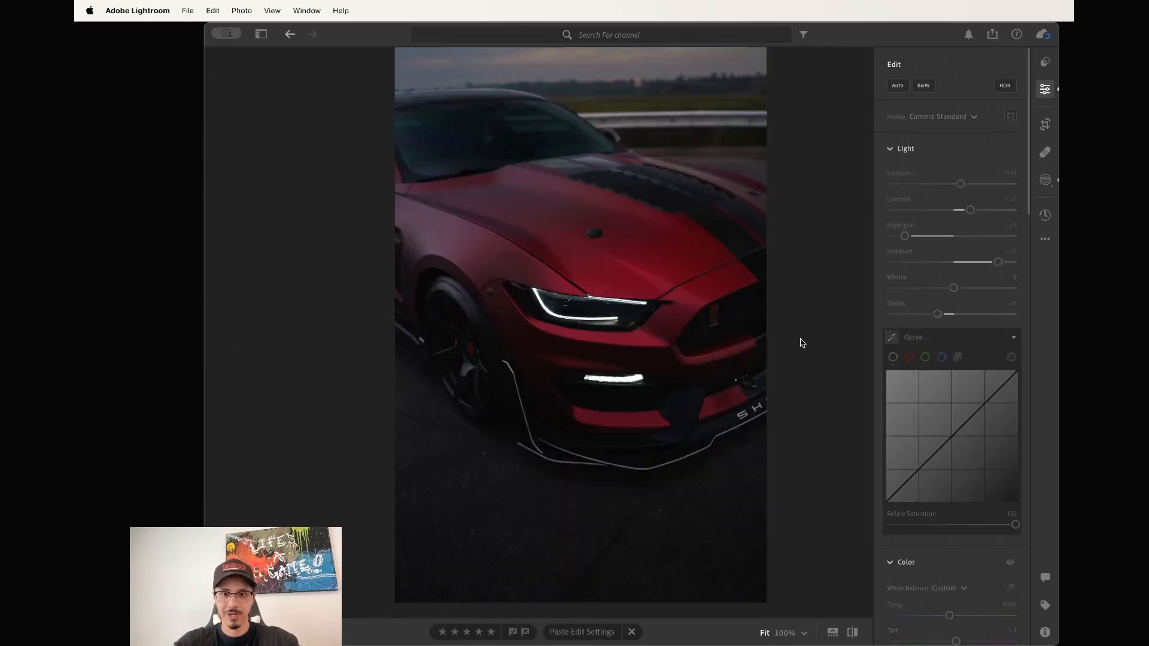
left_click_drag(961, 183, 974, 185)
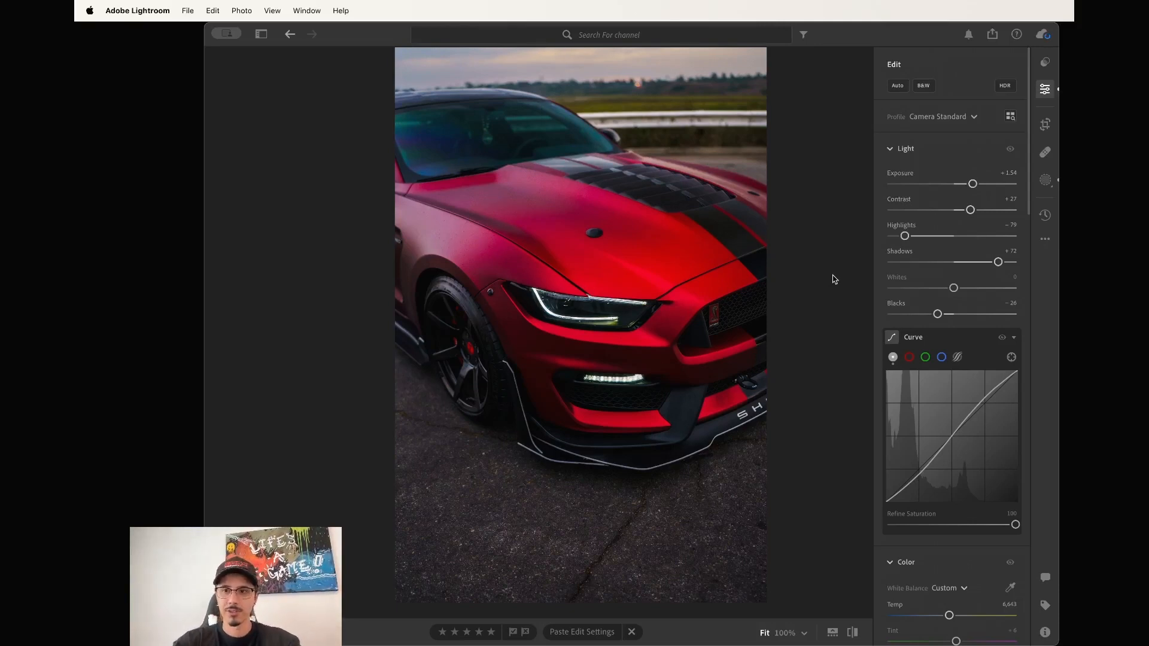
Inspect the next car photo zoomed in, then return it to fit-to-window view.
key("Right")
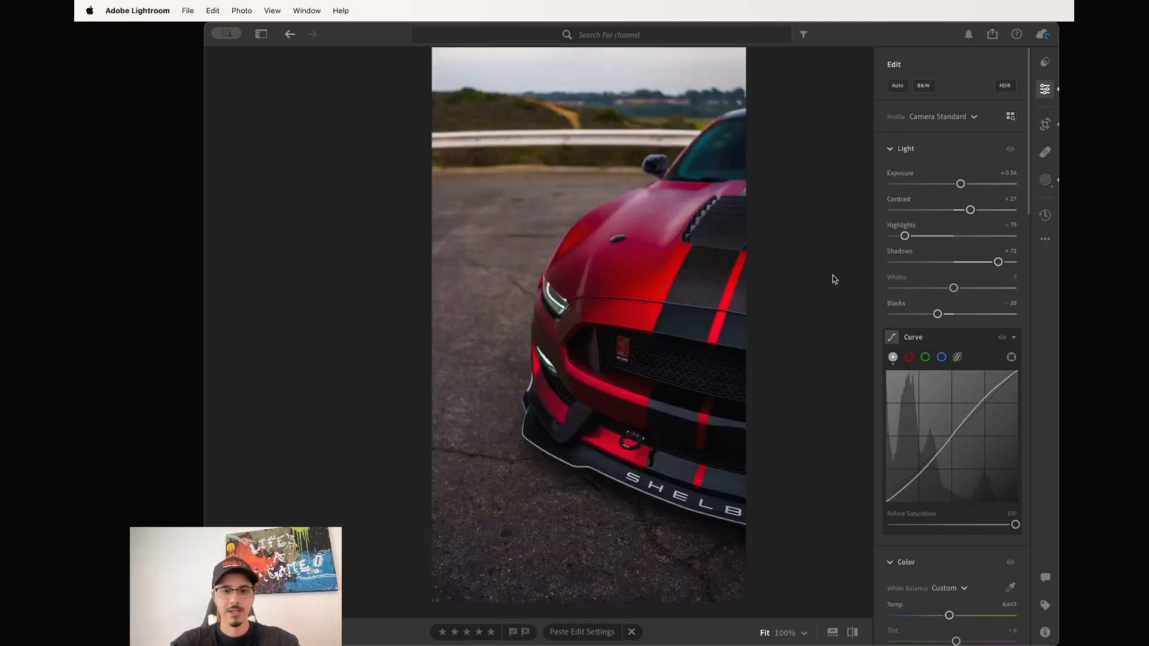
scroll(726, 207, "up", 5)
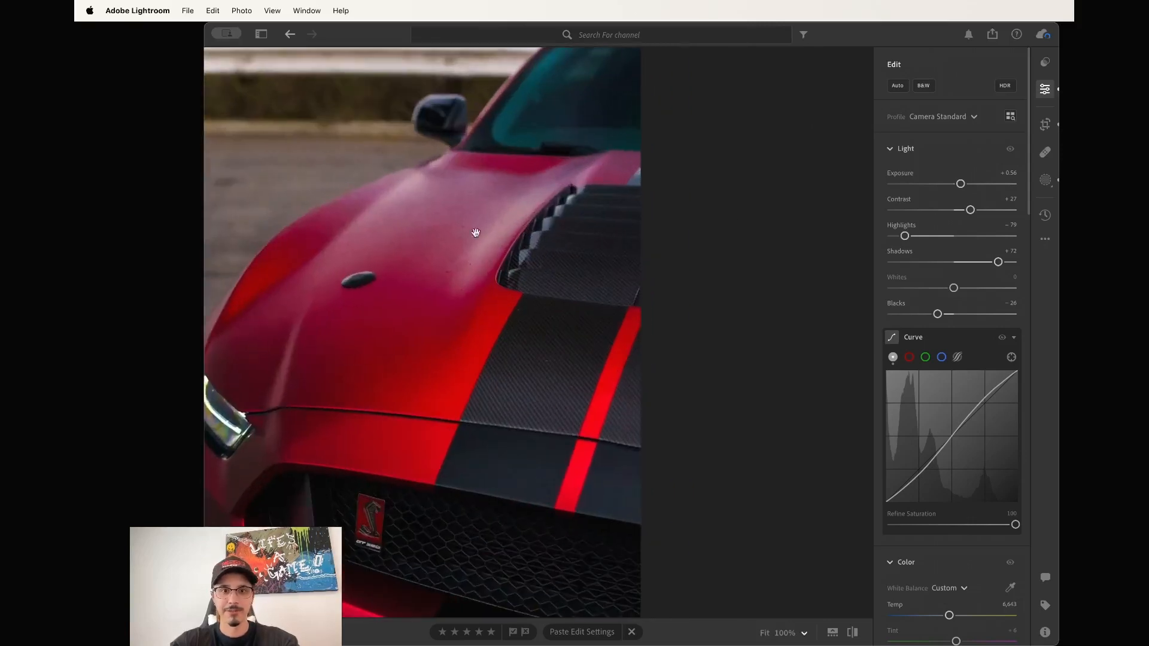
left_click_drag(469, 233, 585, 245)
scroll(585, 244, "up", 3)
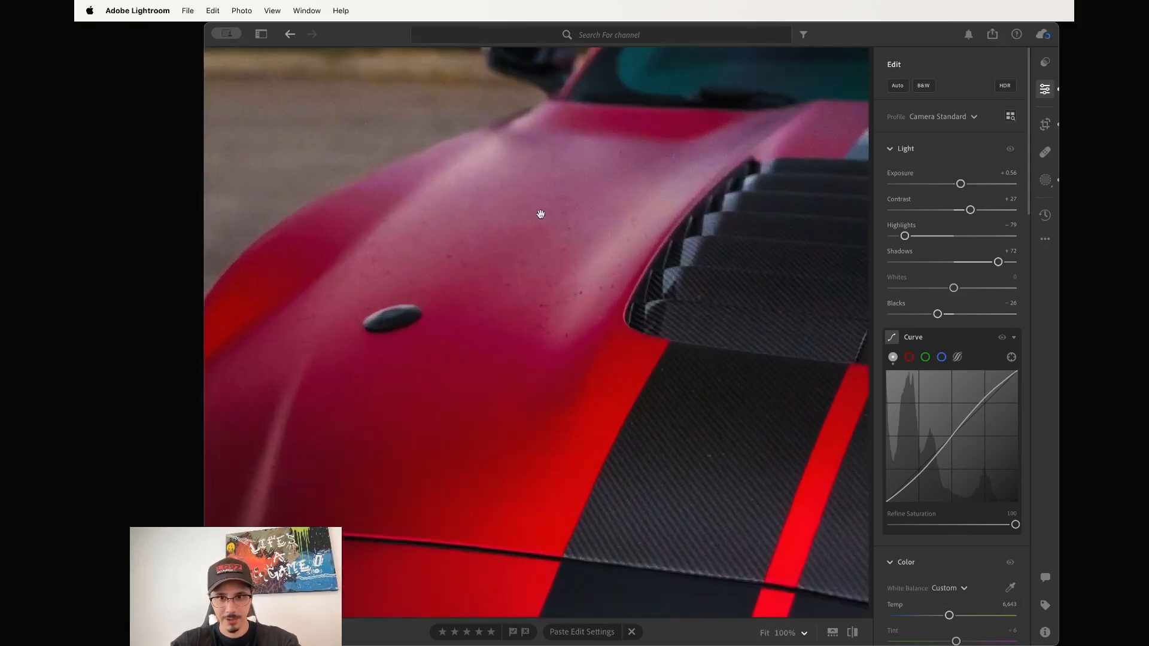
scroll(599, 213, "down", 10)
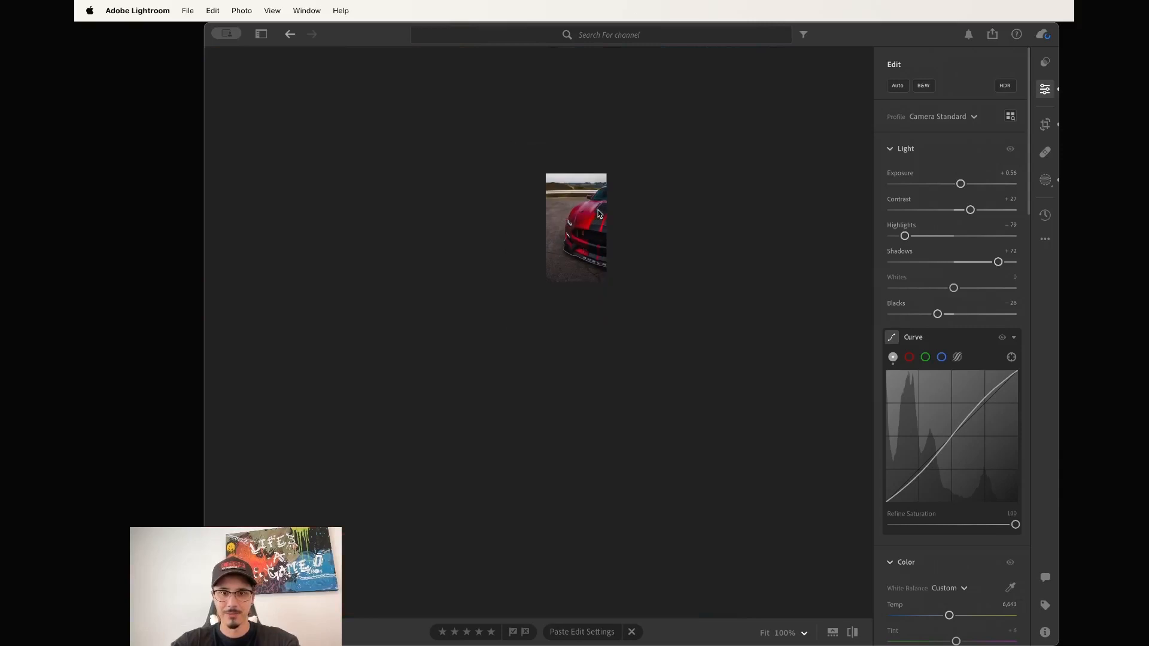
scroll(643, 401, "up", 8)
scroll(620, 329, "down", 5)
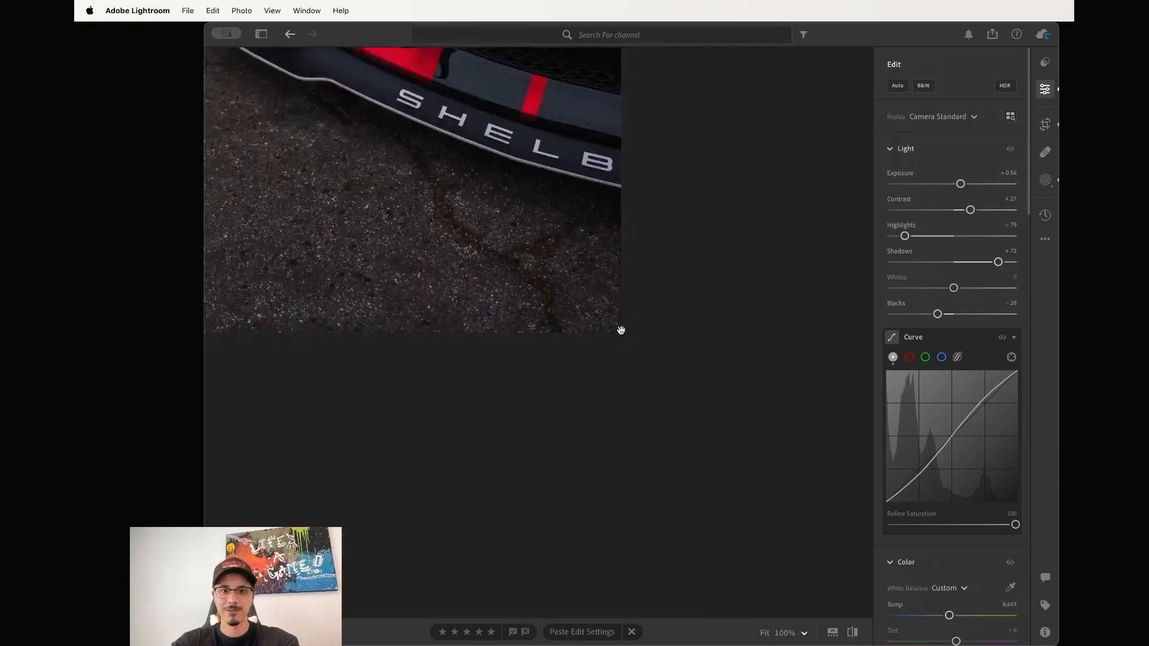
scroll(547, 221, "up", 4)
scroll(548, 221, "down", 4)
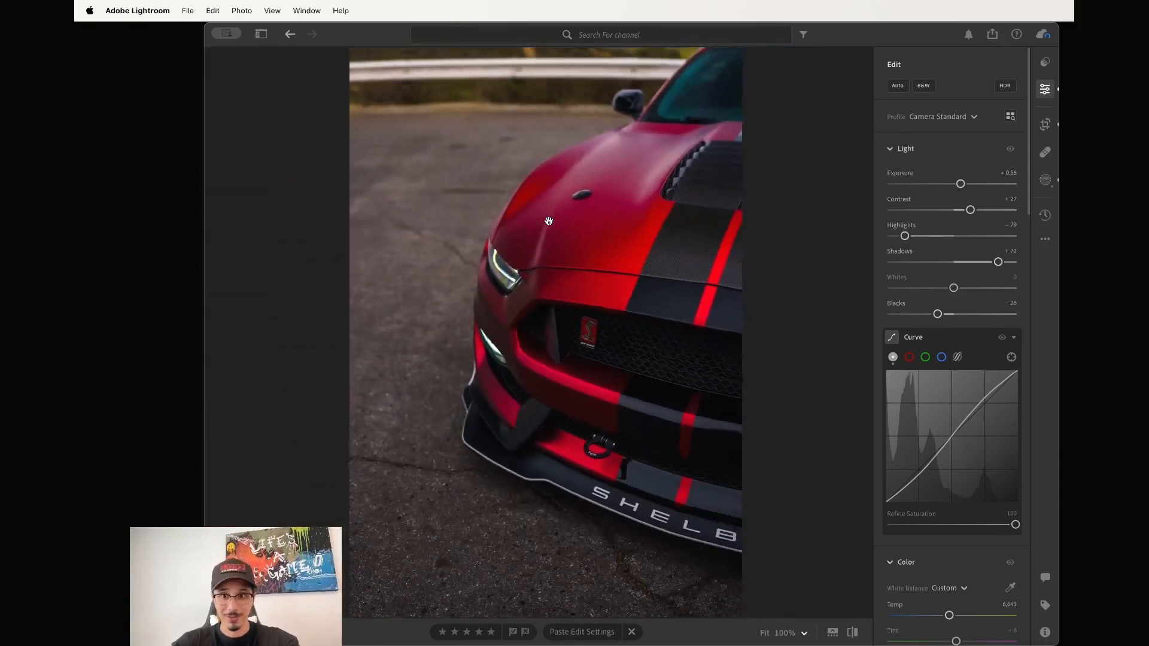
scroll(549, 221, "down", 1)
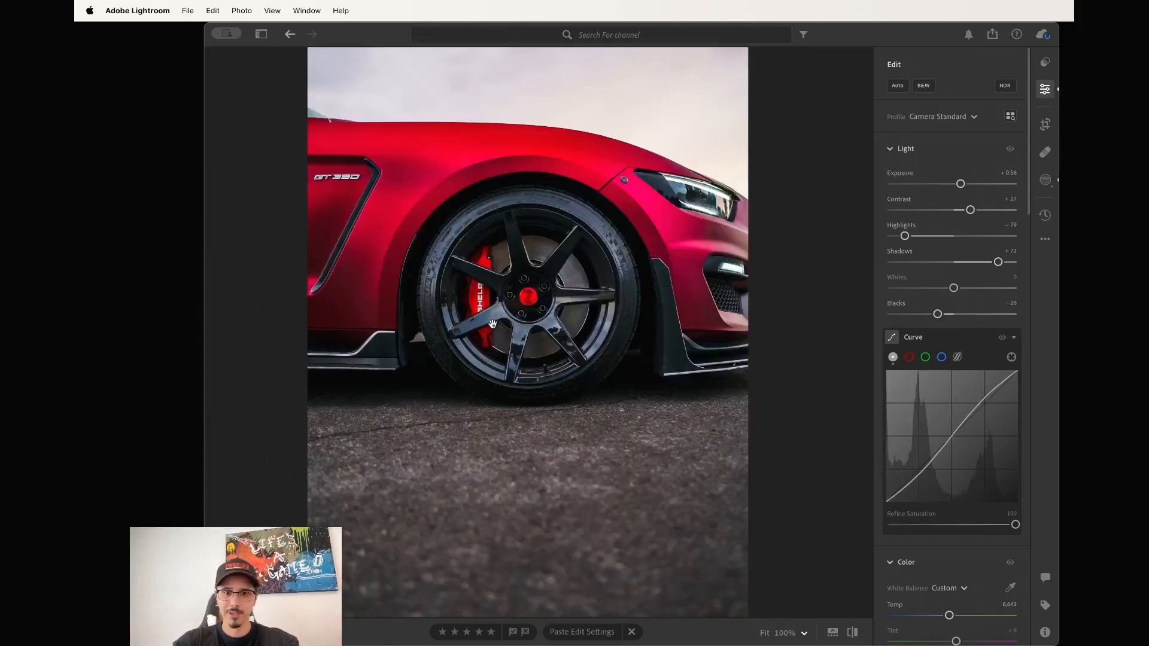
left_click(565, 275)
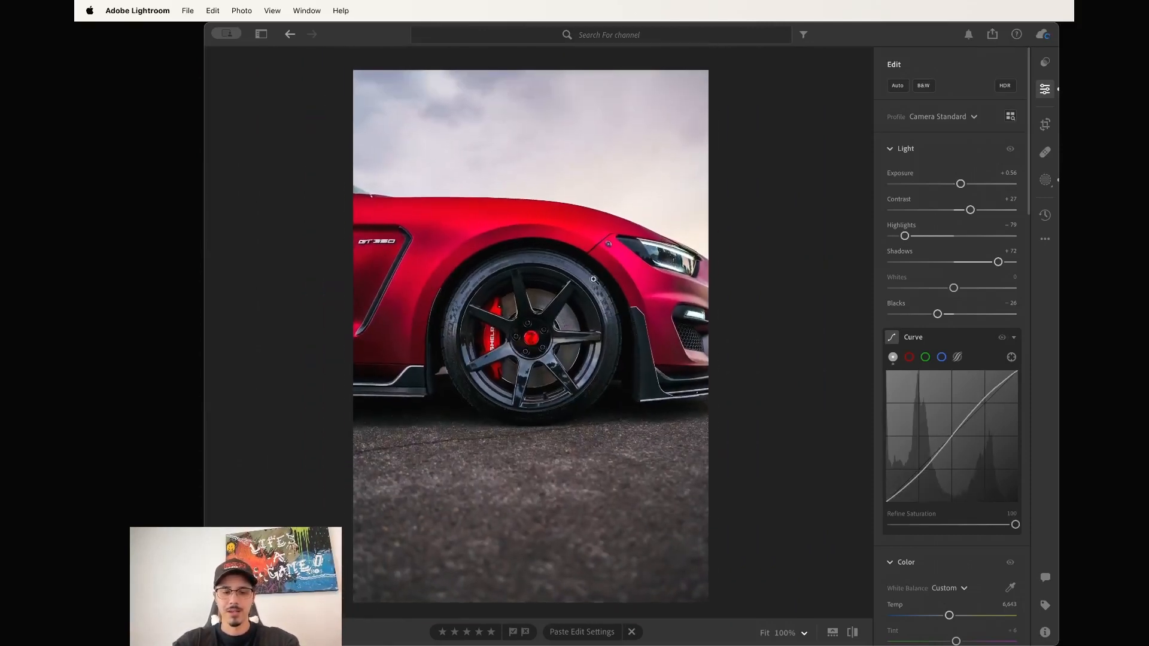
Compare the rear spoiler and rear shots, ending on the licence plate close-up.
key("Right")
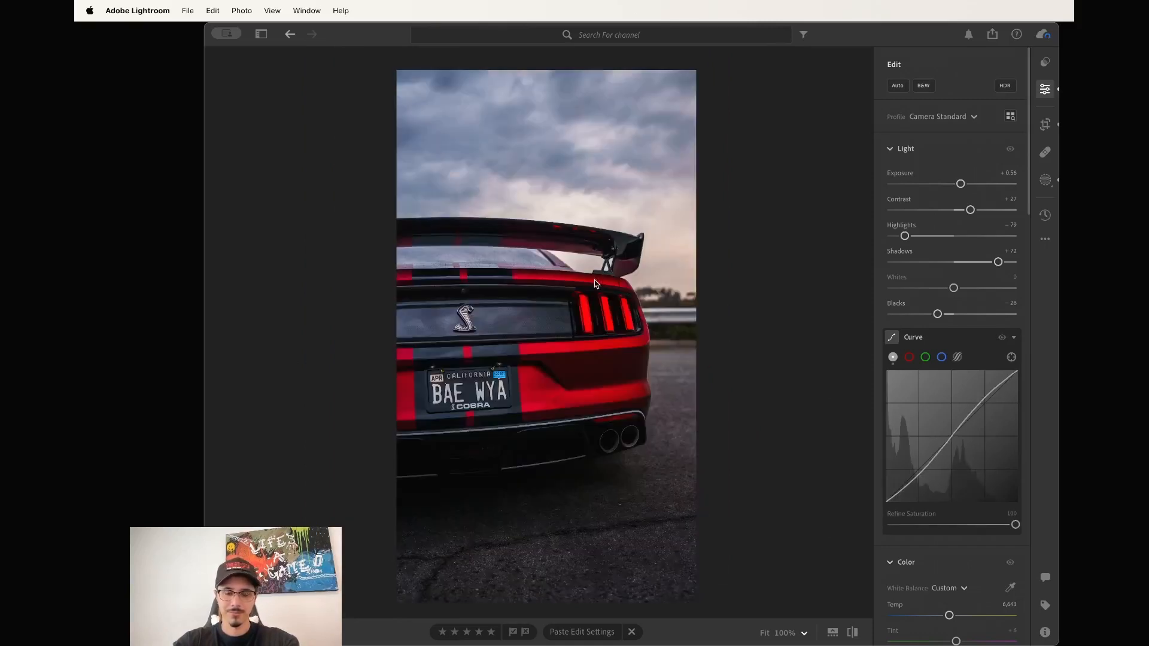
key("Right")
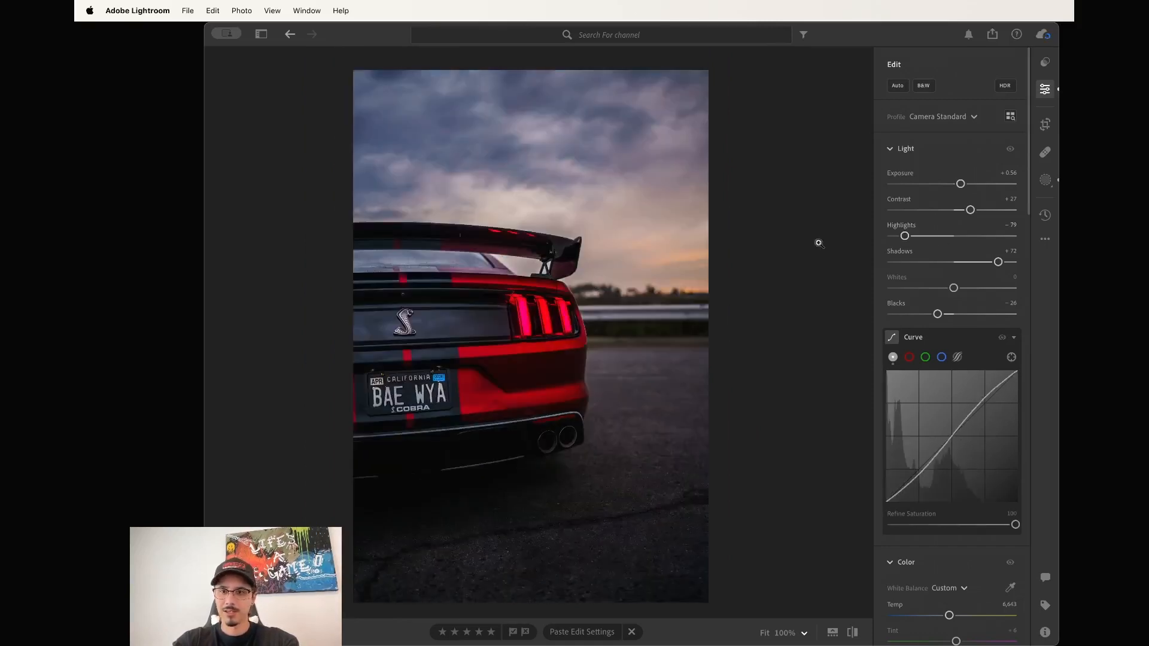
key("Right")
key("Left")
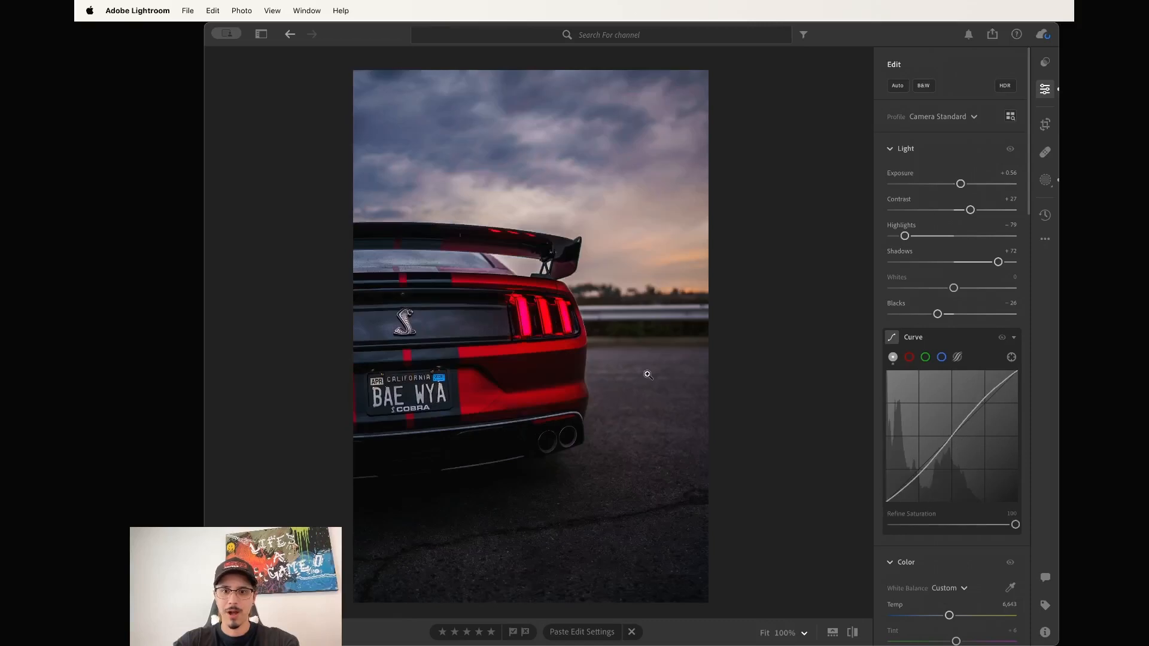
key("Right")
key("Left")
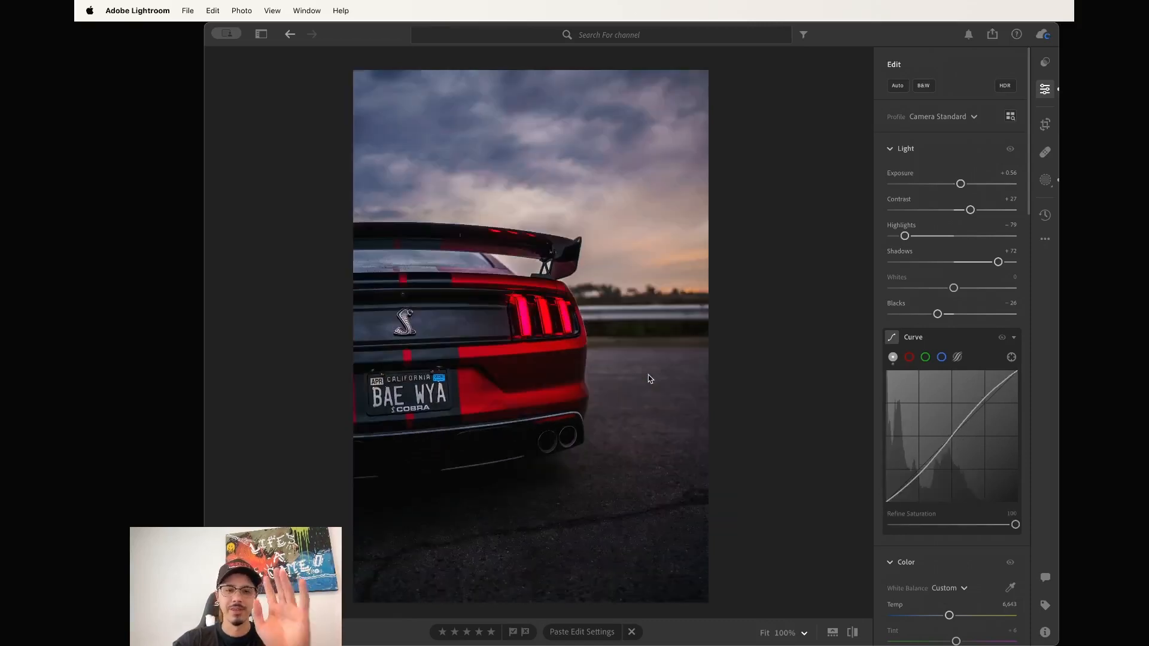
key("Right")
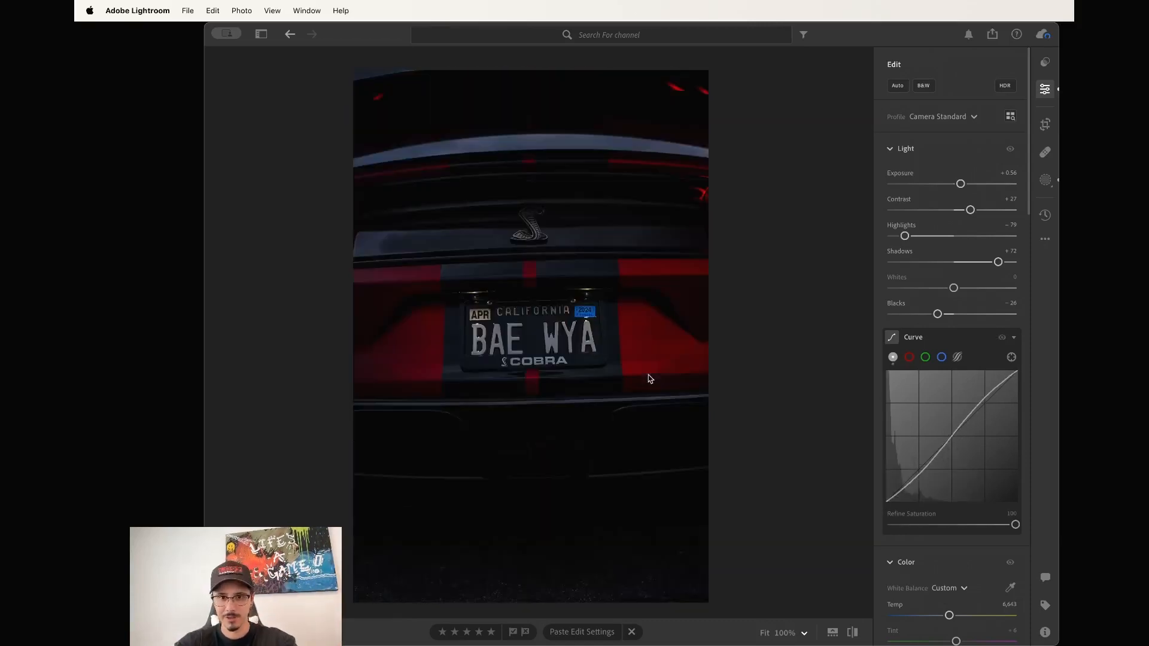
Raise the plate close-up's Exposure to +1.80 and rotate it +1.86 to straighten.
left_click_drag(960, 184, 978, 186)
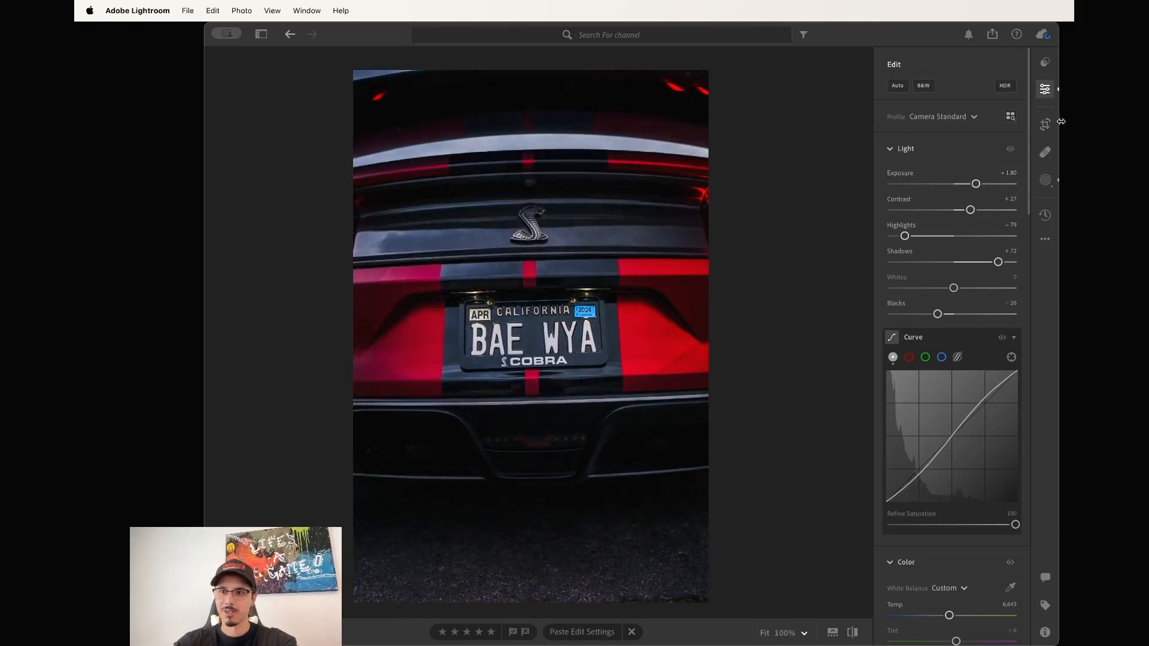
left_click(1045, 124)
key("c")
key("c")
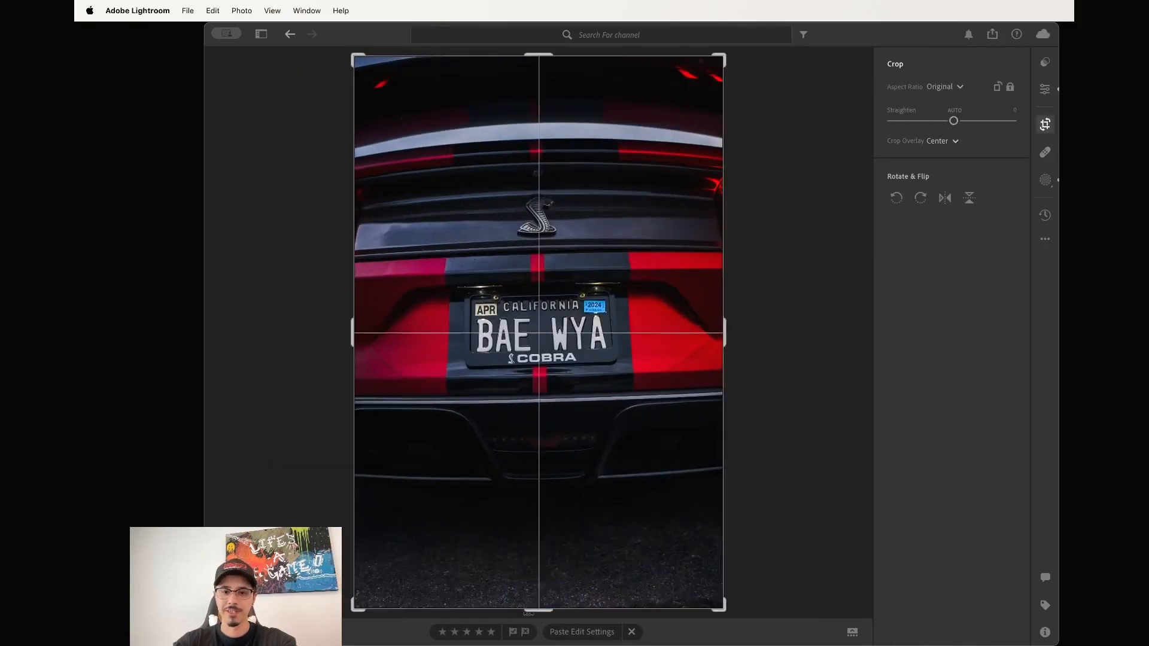
left_click_drag(539, 613, 528, 613)
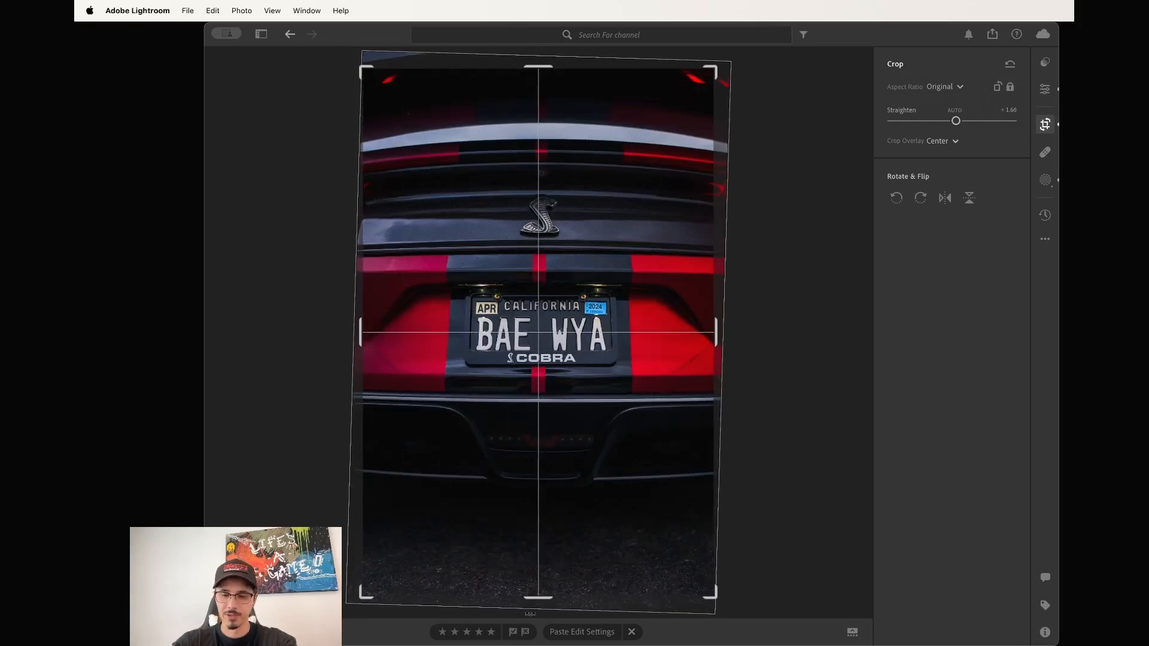
key("Return")
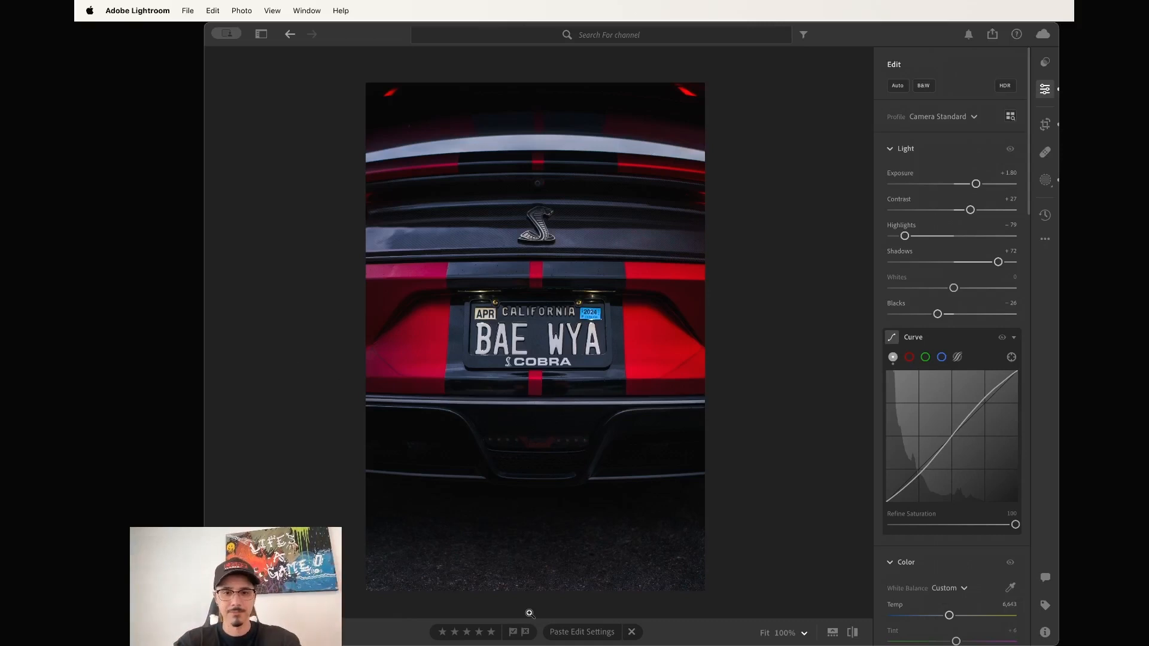
Set the straight-on rear shot's Exposure to +0.29 and warm its Temp to 6,901.
key("Right")
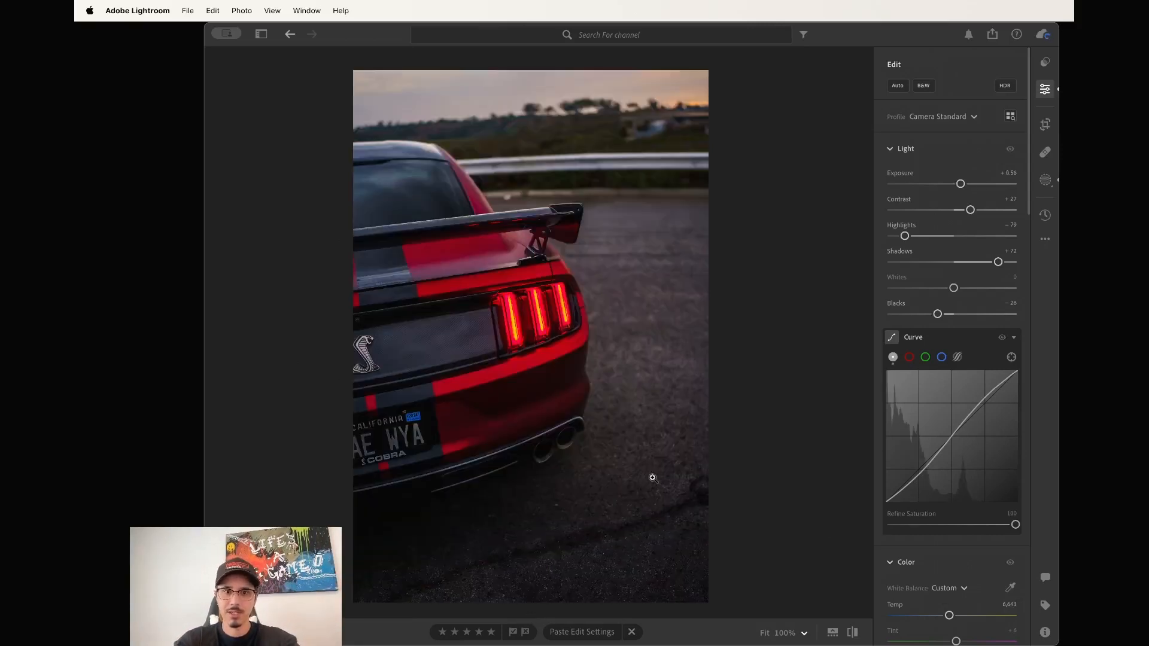
key("c")
key("c")
key("Right")
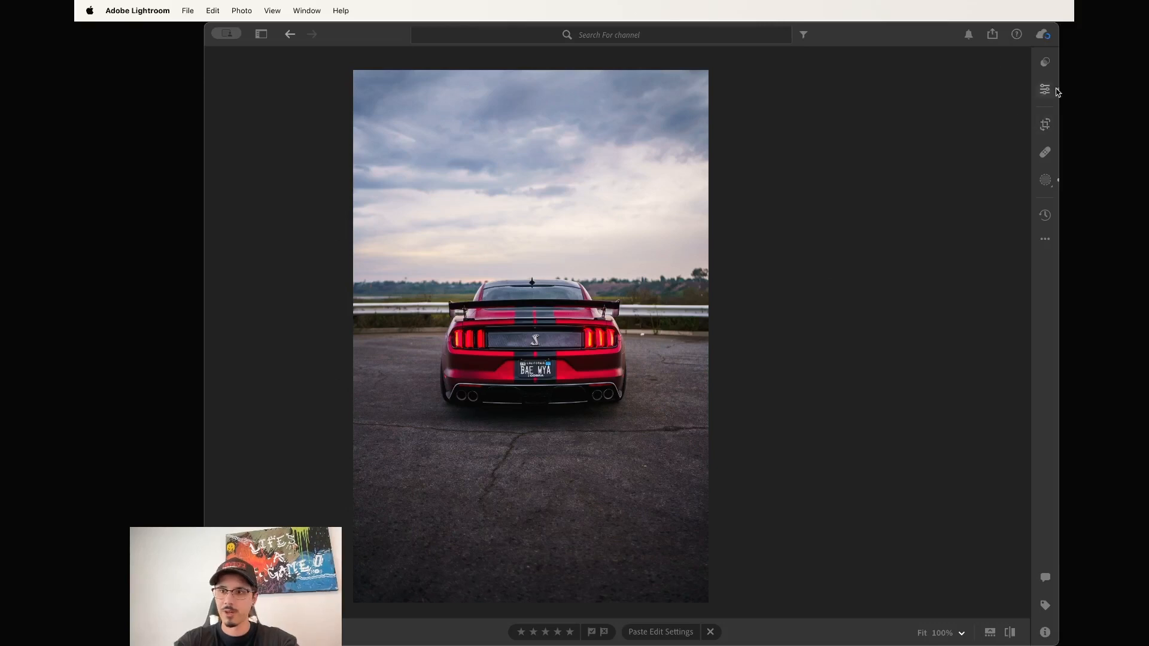
left_click(1046, 179)
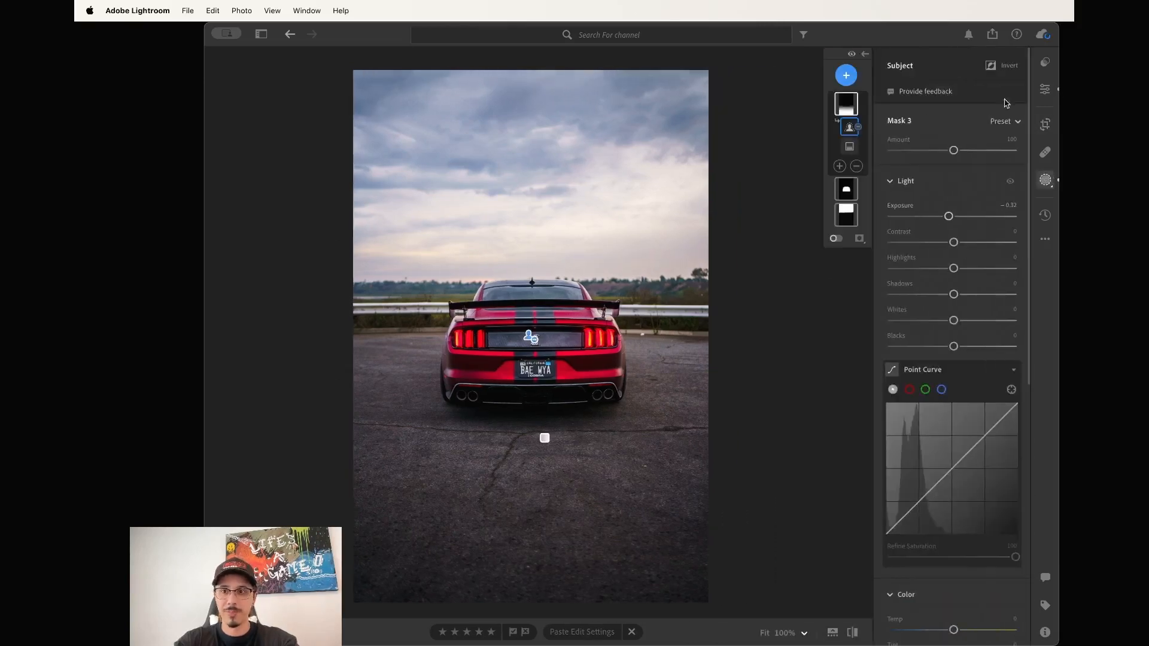
left_click(1044, 89)
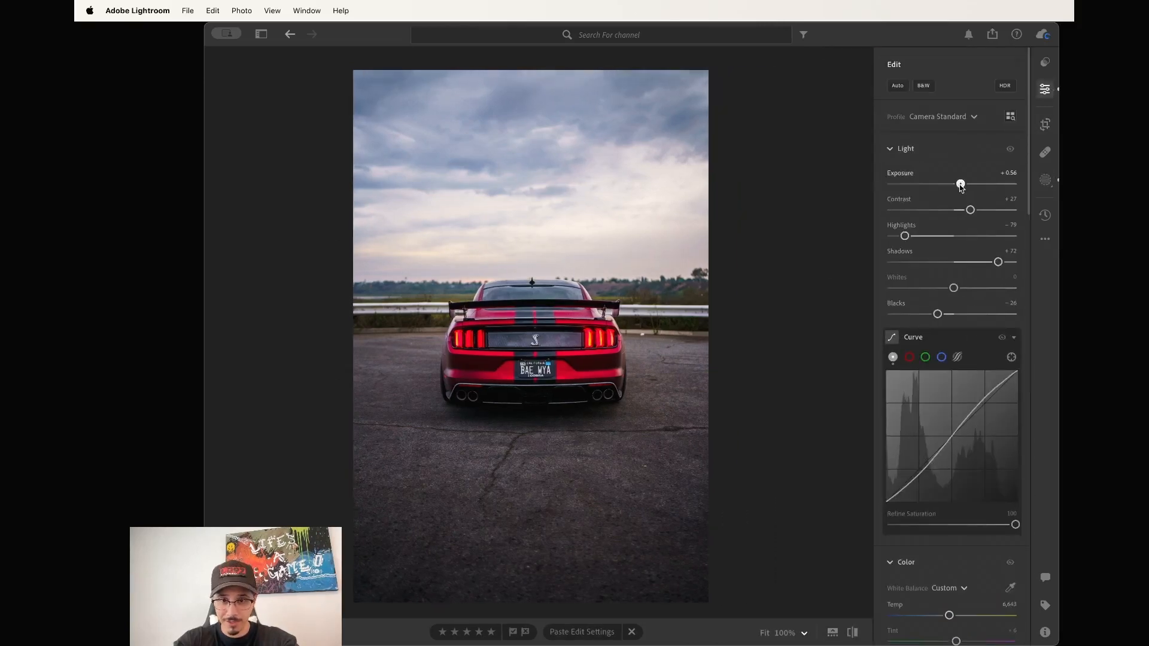
left_click_drag(960, 187, 958, 186)
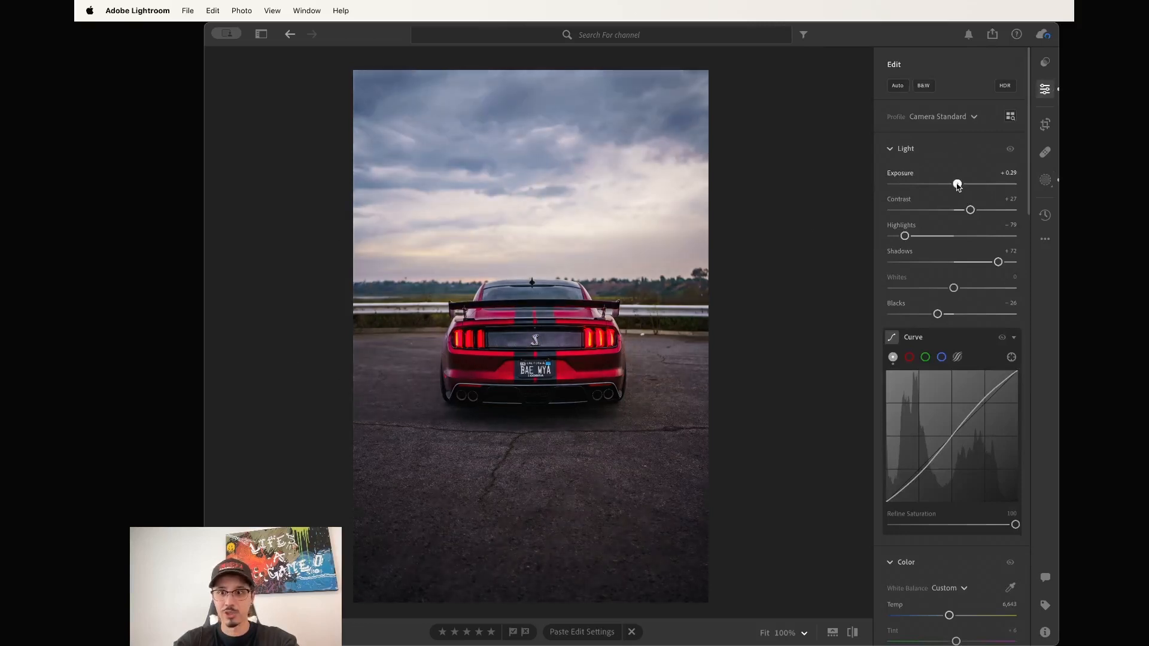
scroll(951, 359, "down", 5)
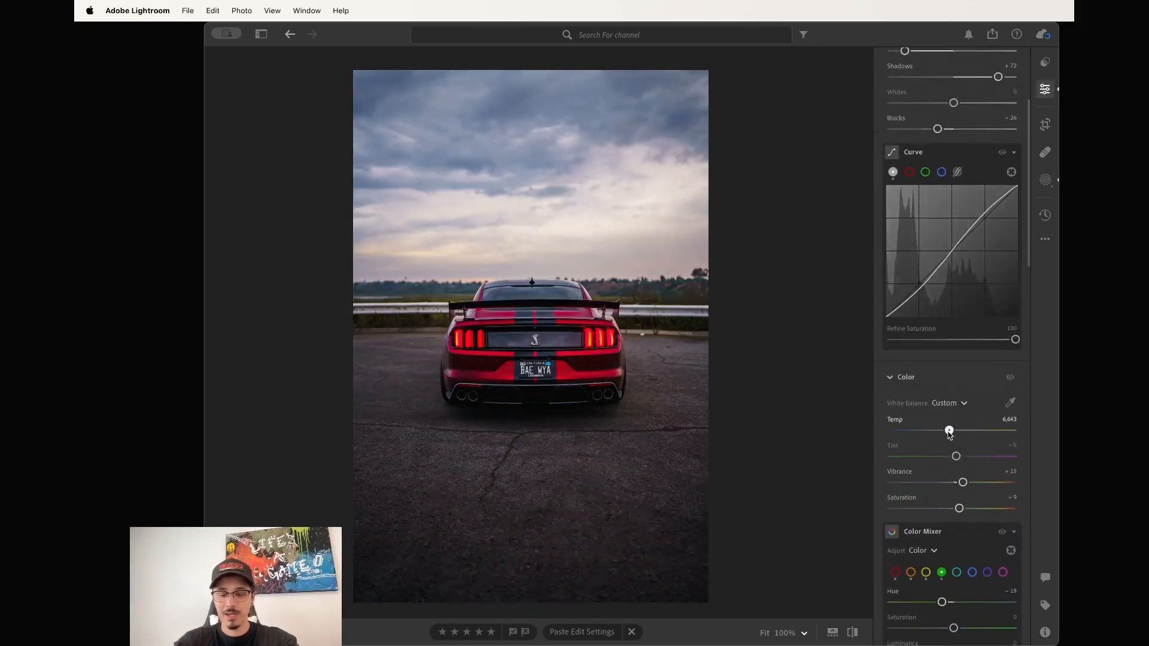
left_click_drag(950, 435, 953, 434)
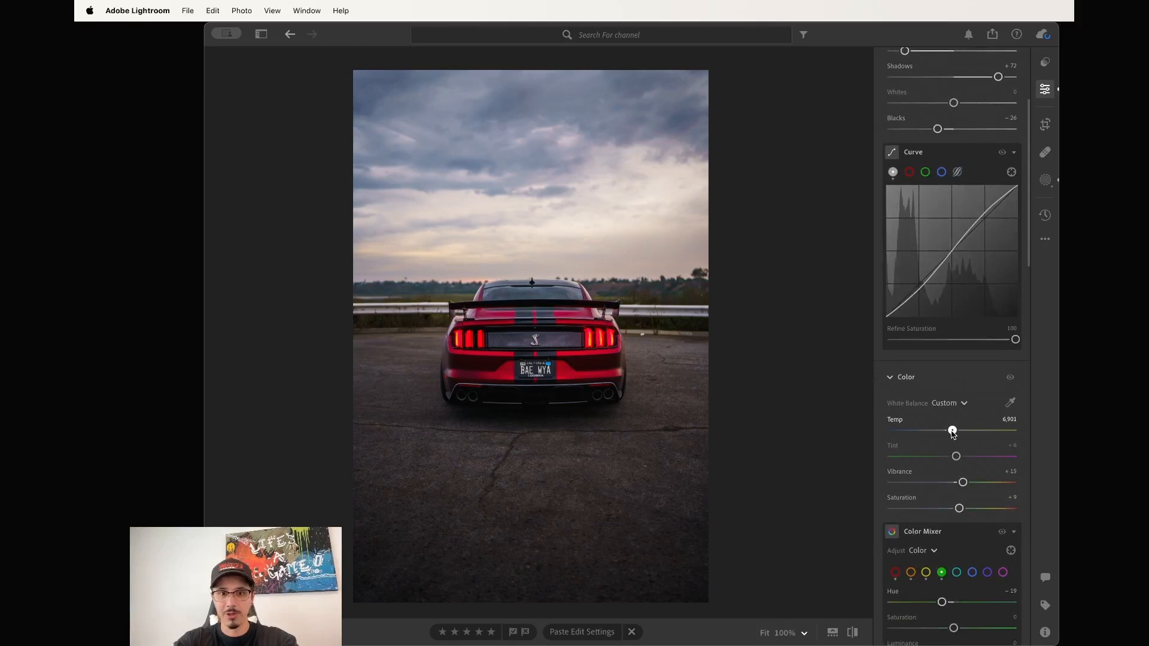
Copy this photo's edit settings with Masking included.
left_click(1045, 238)
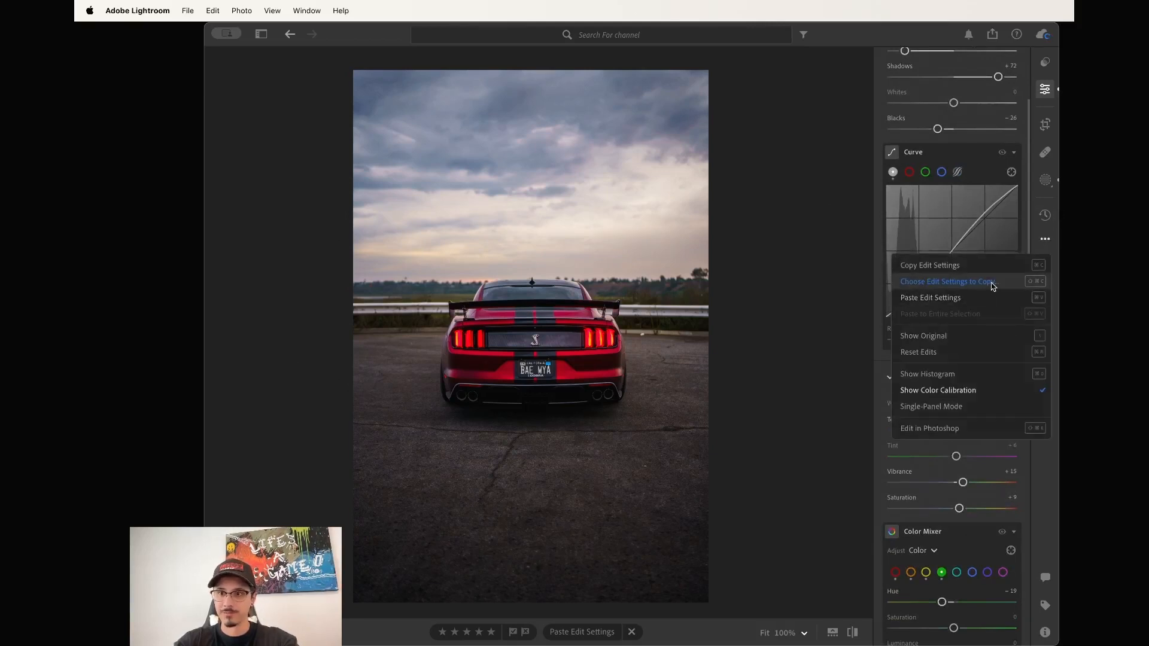
left_click(989, 283)
left_click(534, 323)
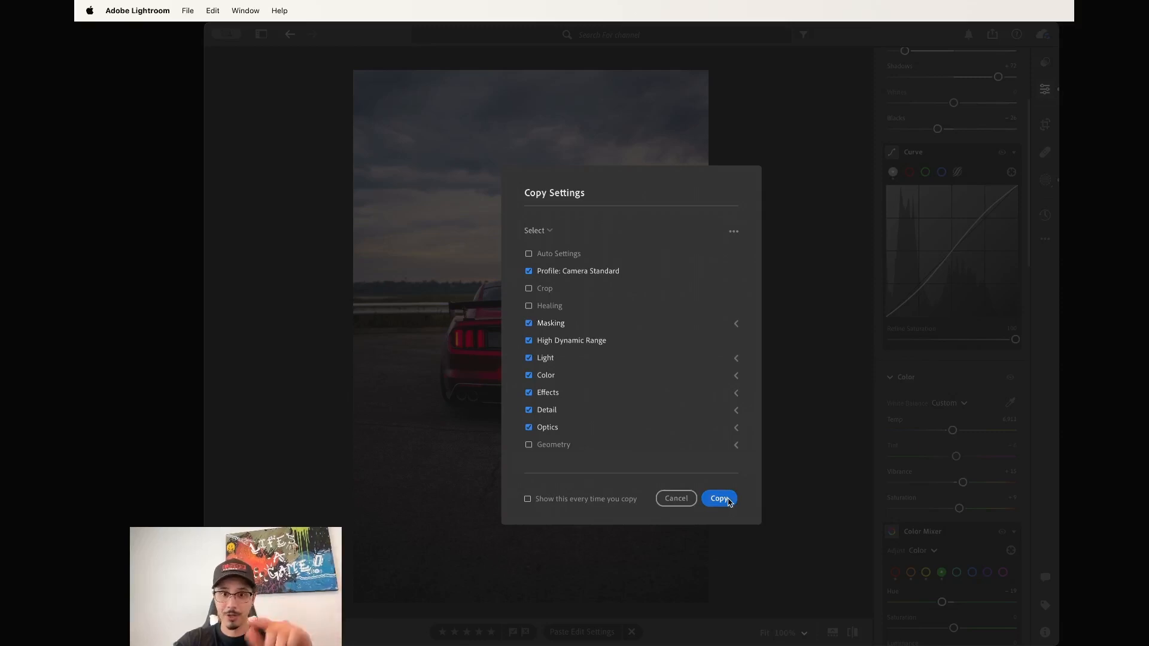
left_click(718, 499)
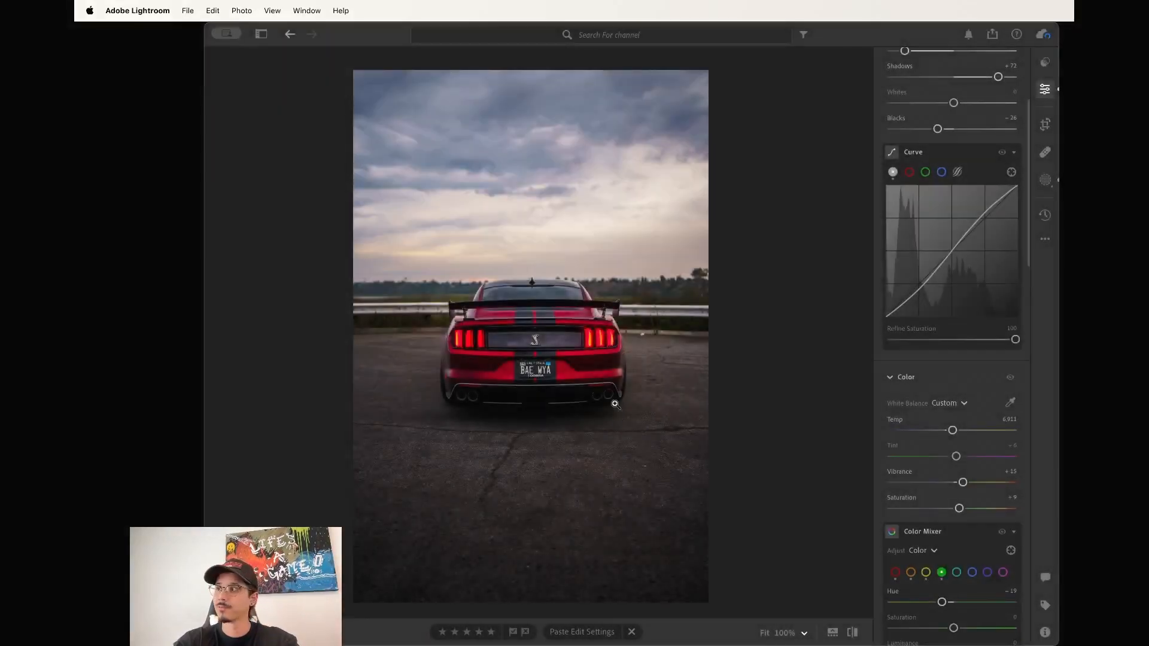
Paste the copied grade onto the next two rear-view shots, replacing their masks.
key("Right")
key("super+v")
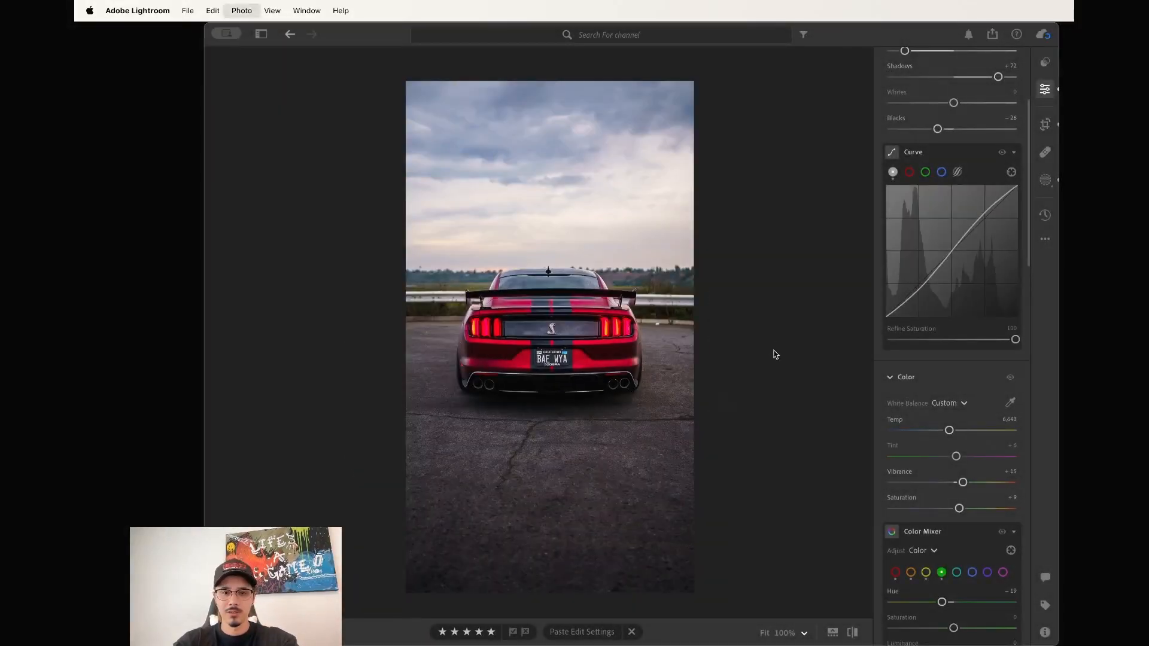
left_click(533, 402)
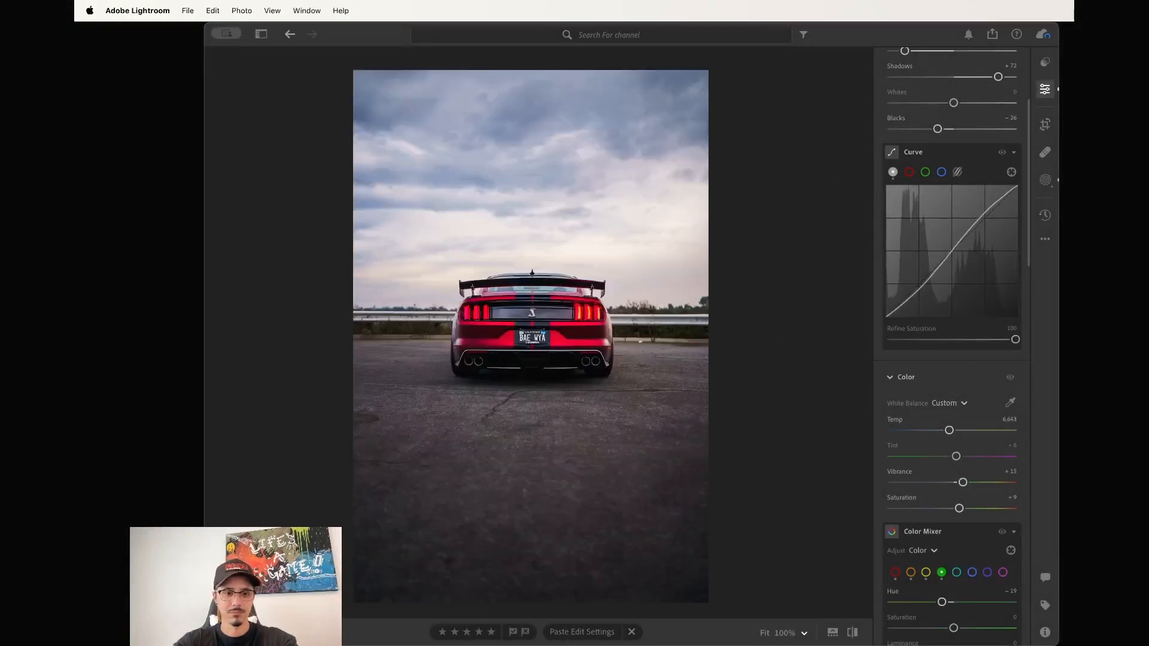
key("super+v")
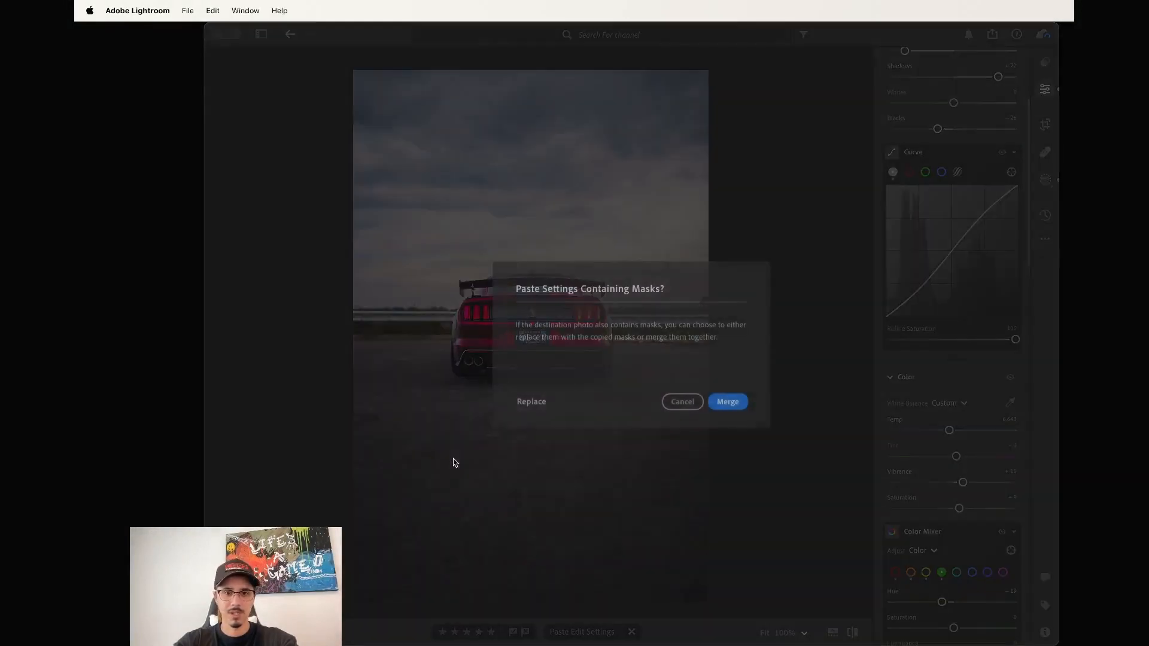
left_click(531, 401)
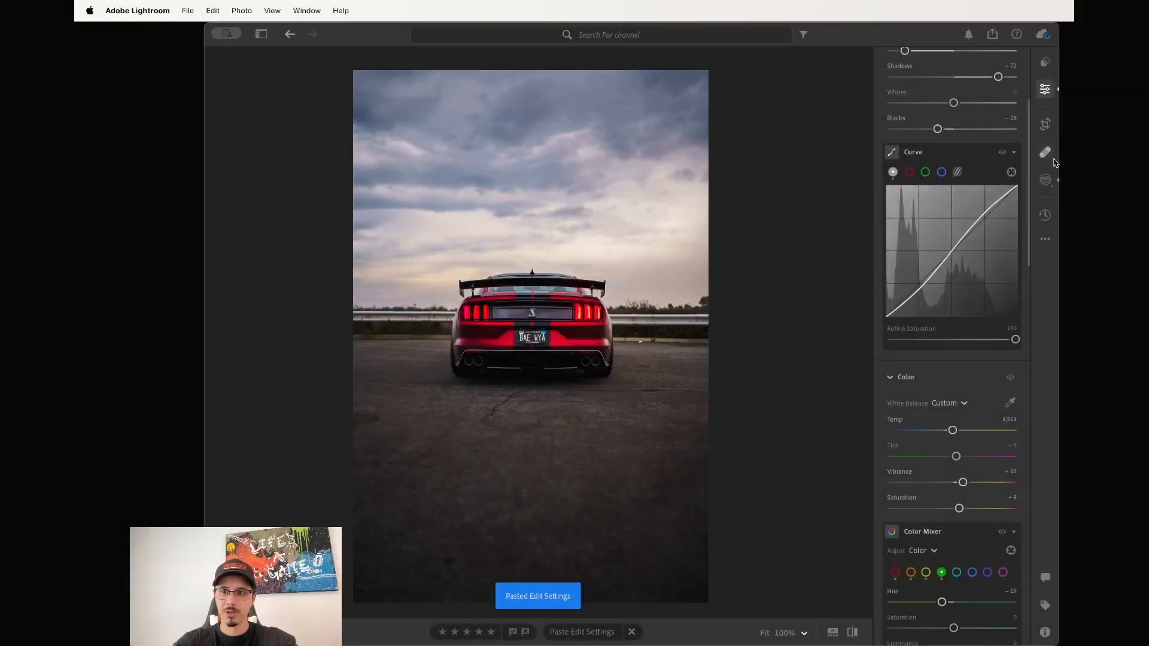
Tighten and recentre the crop, then auto-straighten the rear shot to +0.77.
left_click(1046, 124)
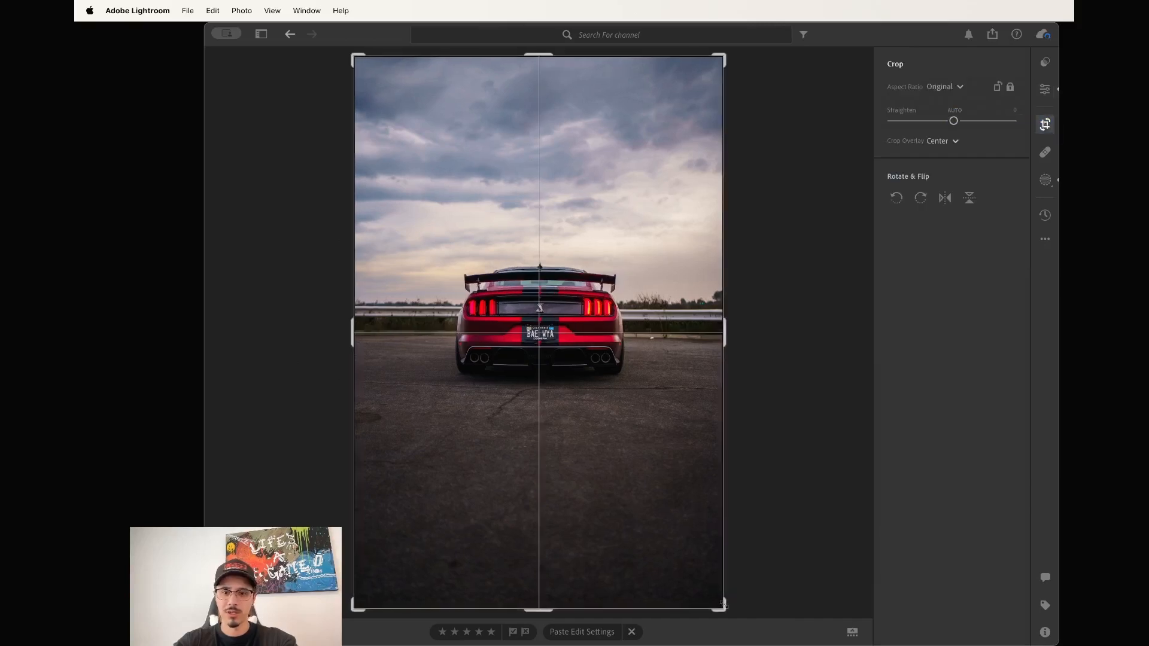
left_click_drag(724, 605, 714, 592)
left_click_drag(672, 529, 663, 528)
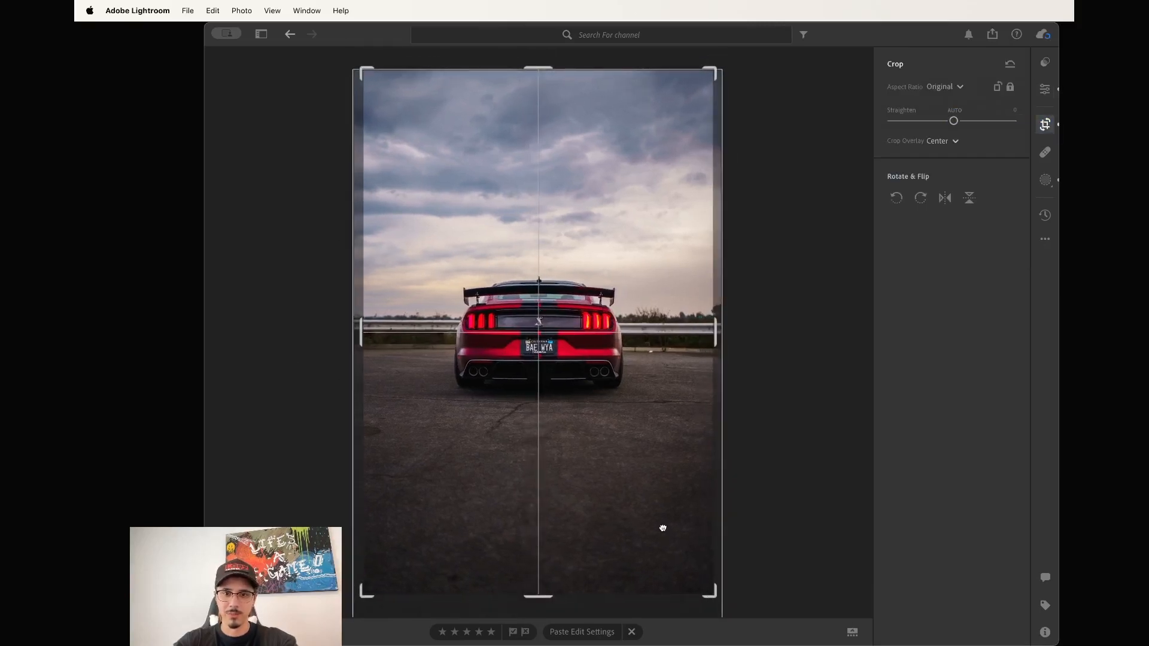
left_click_drag(548, 606, 546, 606)
left_click(955, 112)
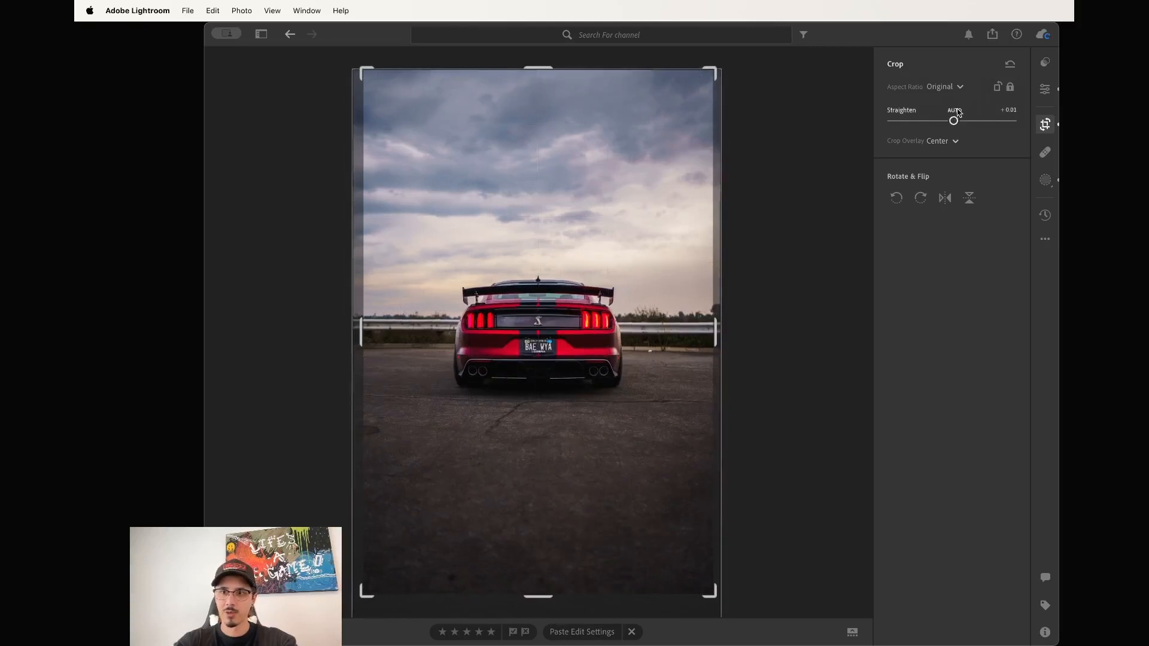
left_click_drag(595, 417, 597, 418)
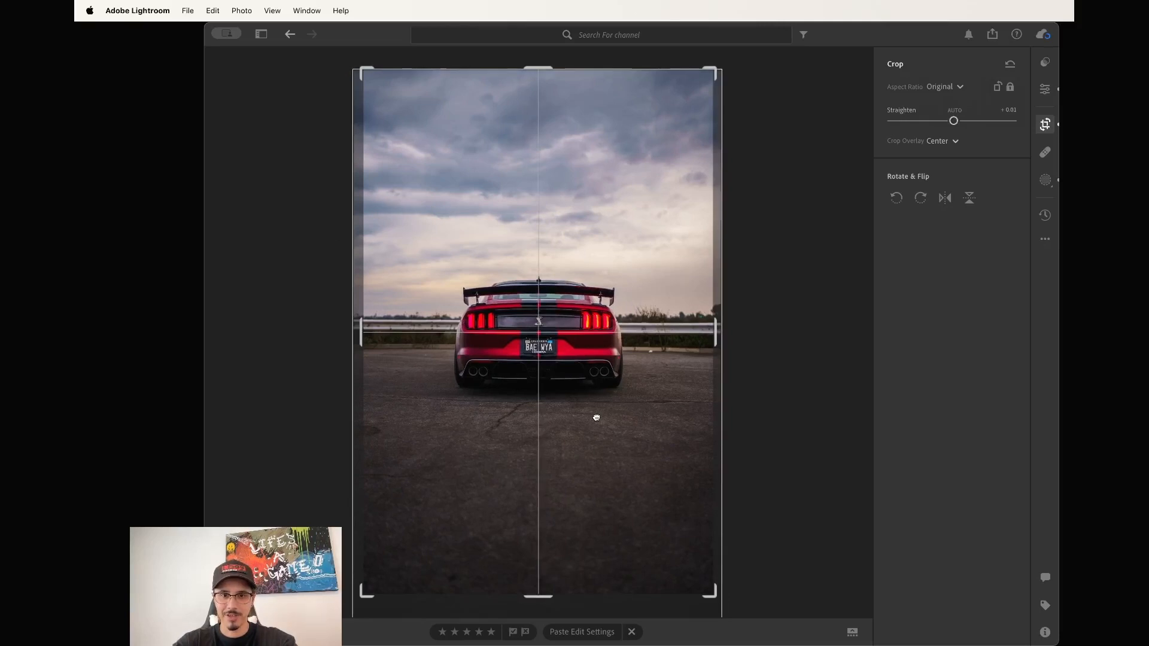
key("Return")
Auto-straighten the following rear-view photo in Crop & Rotate.
key("Right")
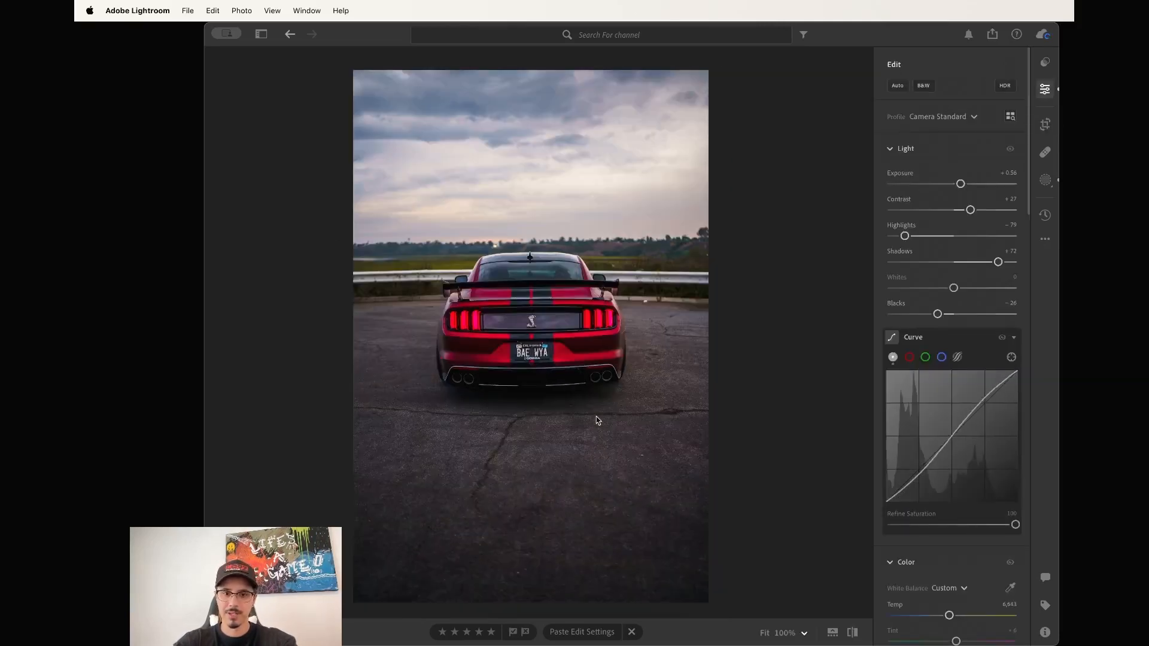
key("c")
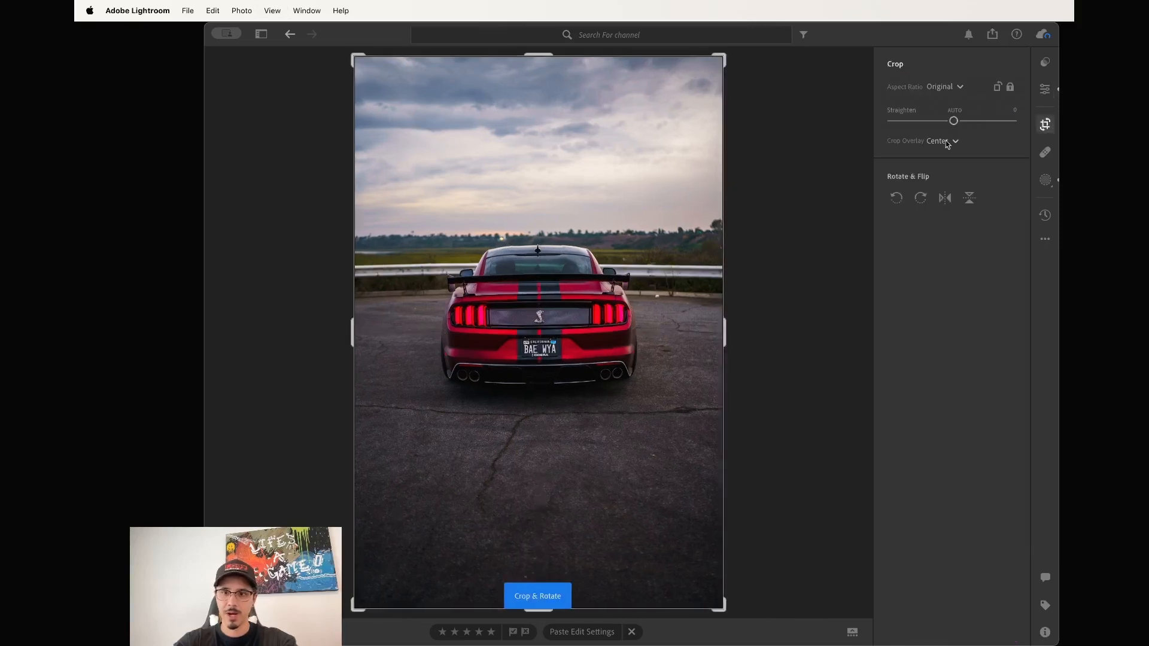
left_click(954, 111)
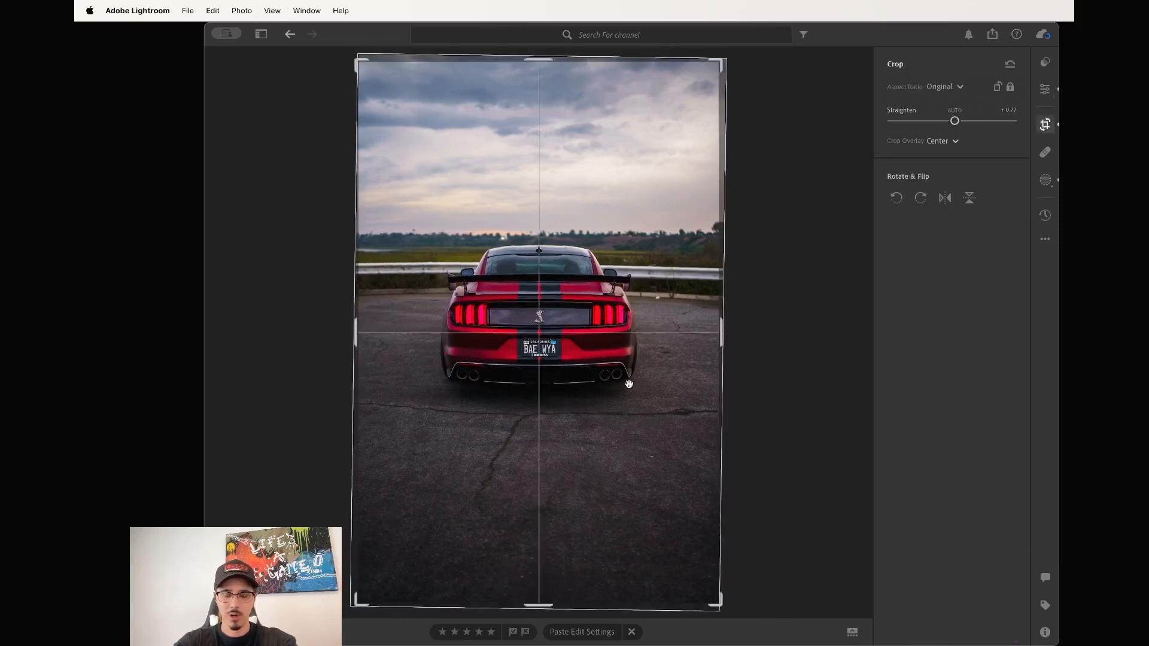
key("Return")
key("Right")
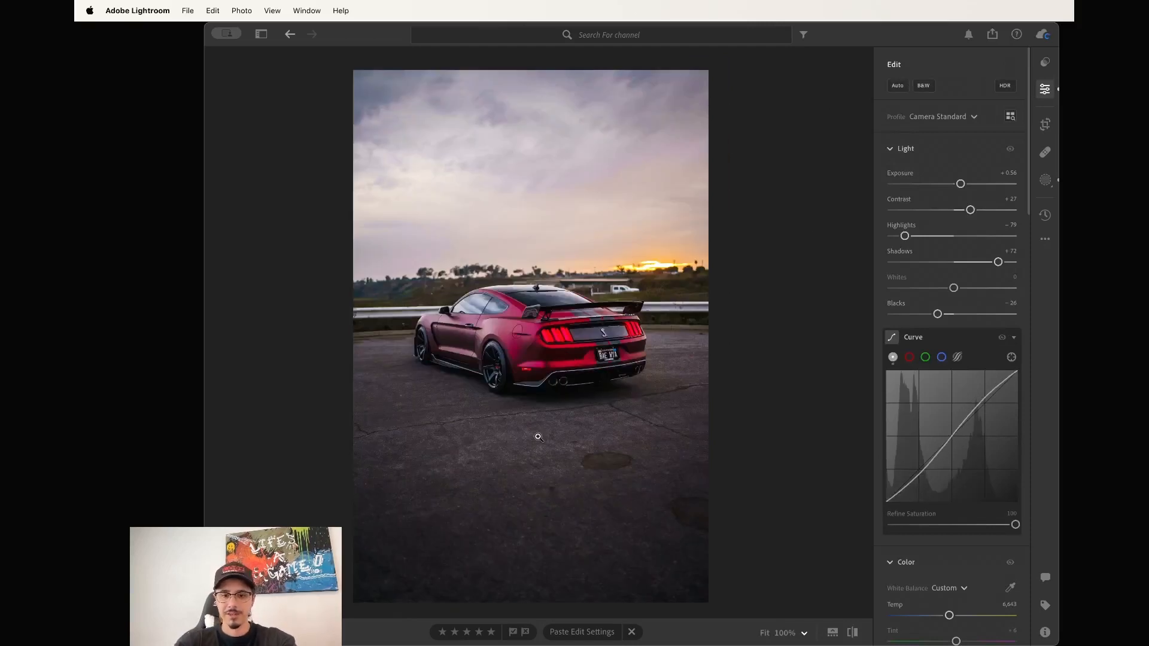
Erase the two dark asphalt spots with Content-Aware Remove at brush size 18.
left_click(661, 402)
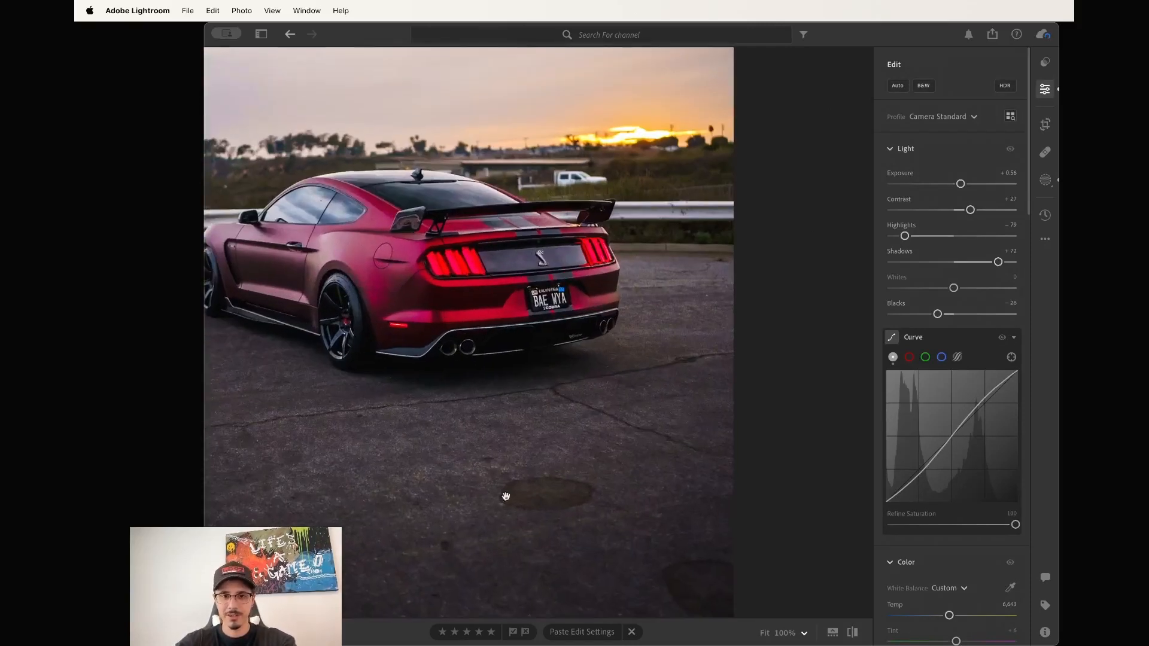
left_click(541, 503)
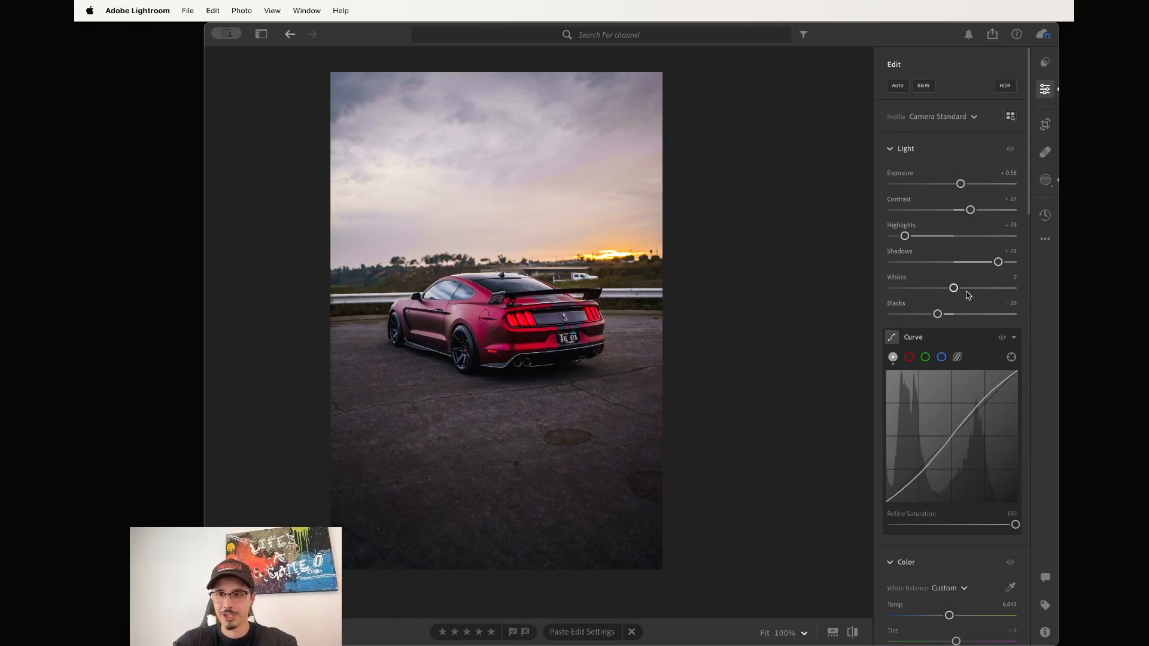
left_click(1046, 181)
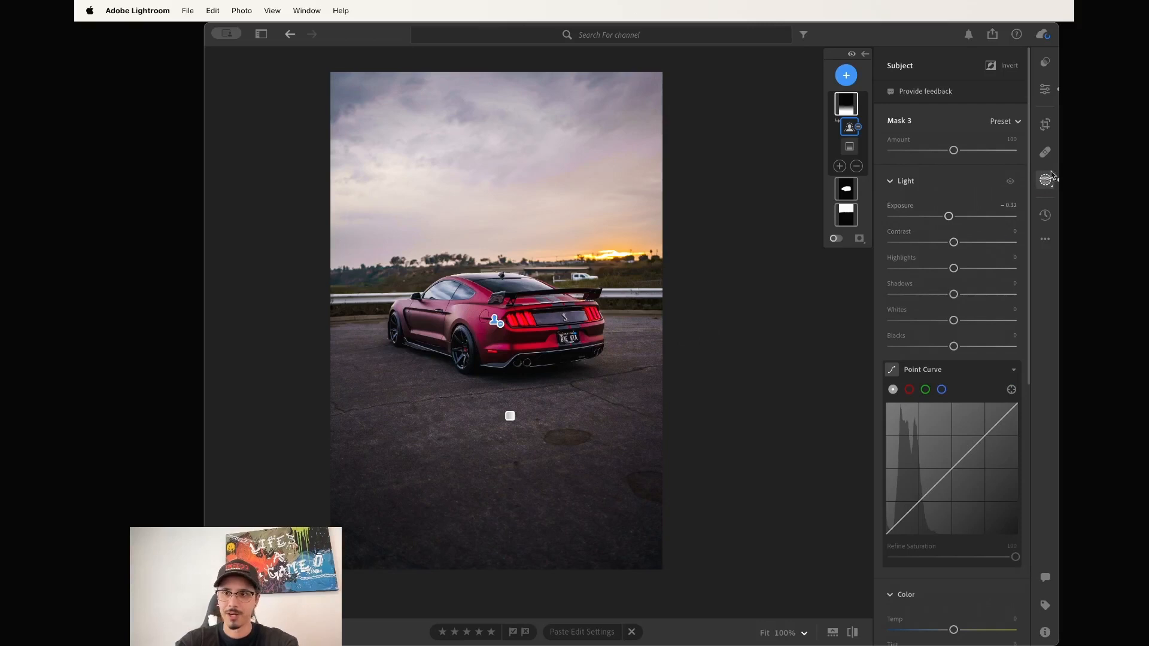
left_click(1045, 152)
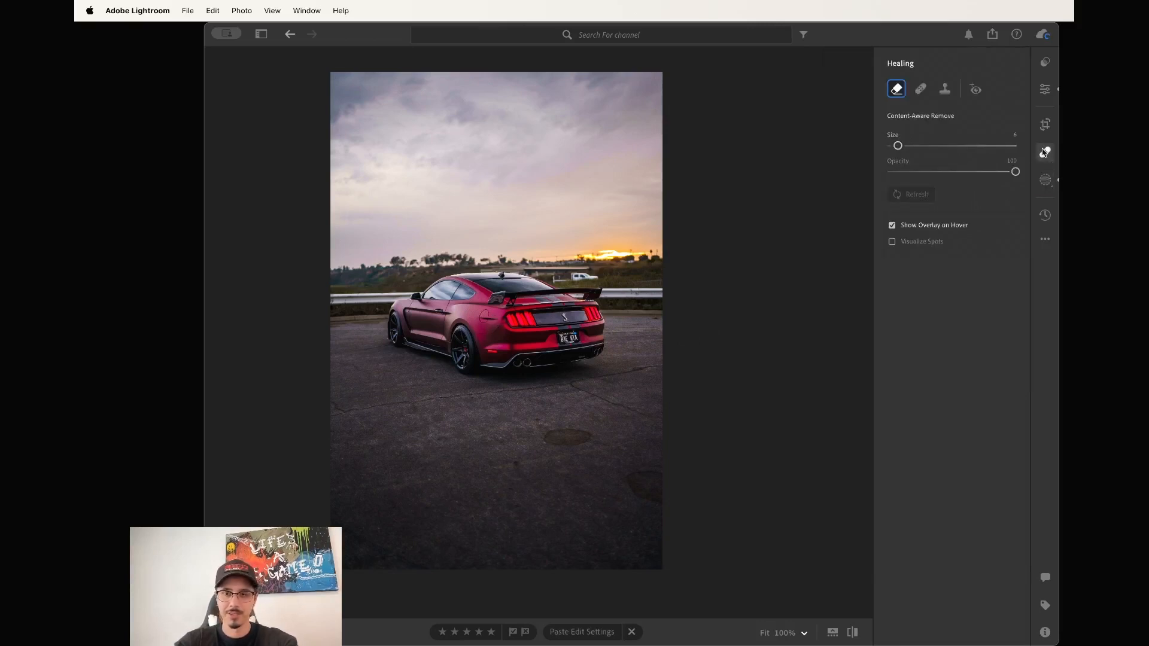
scroll(637, 413, "up", 5)
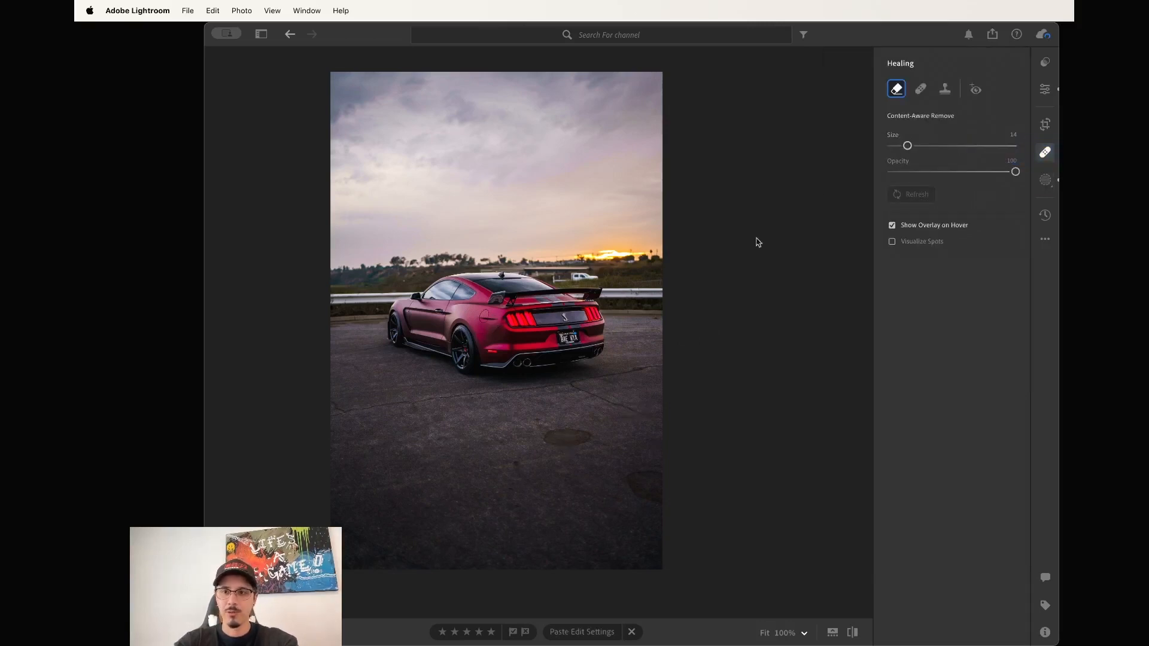
scroll(580, 441, "up", 4)
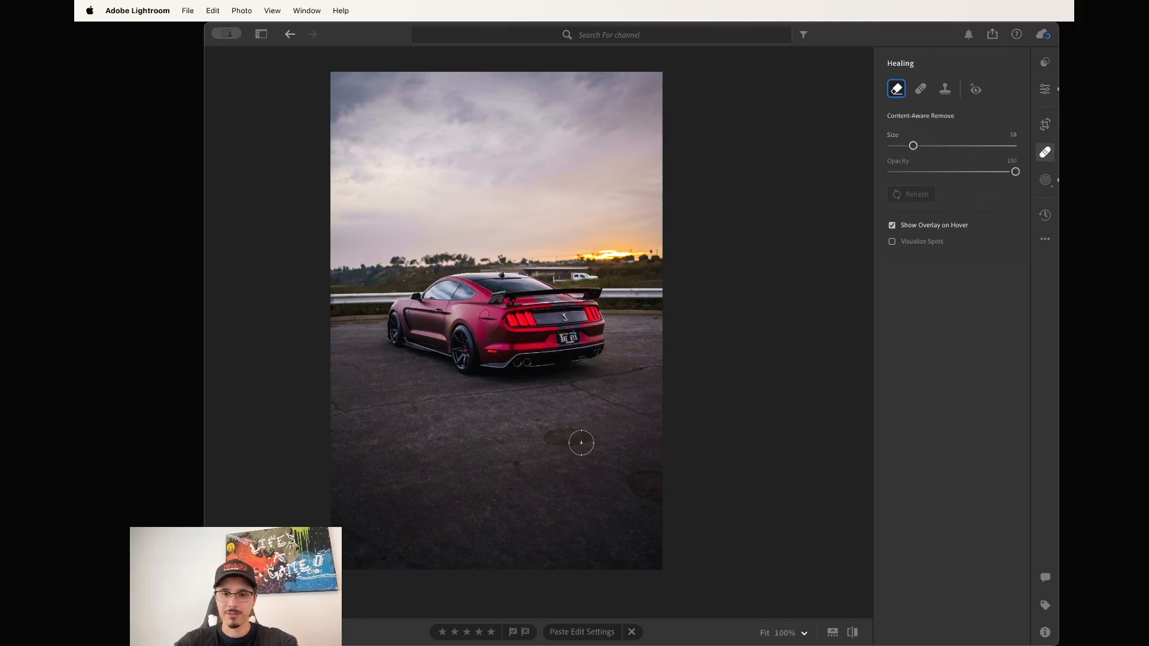
mouse_move(593, 426)
left_mouse_down()
mouse_move(543, 434)
mouse_move(584, 437)
left_mouse_up()
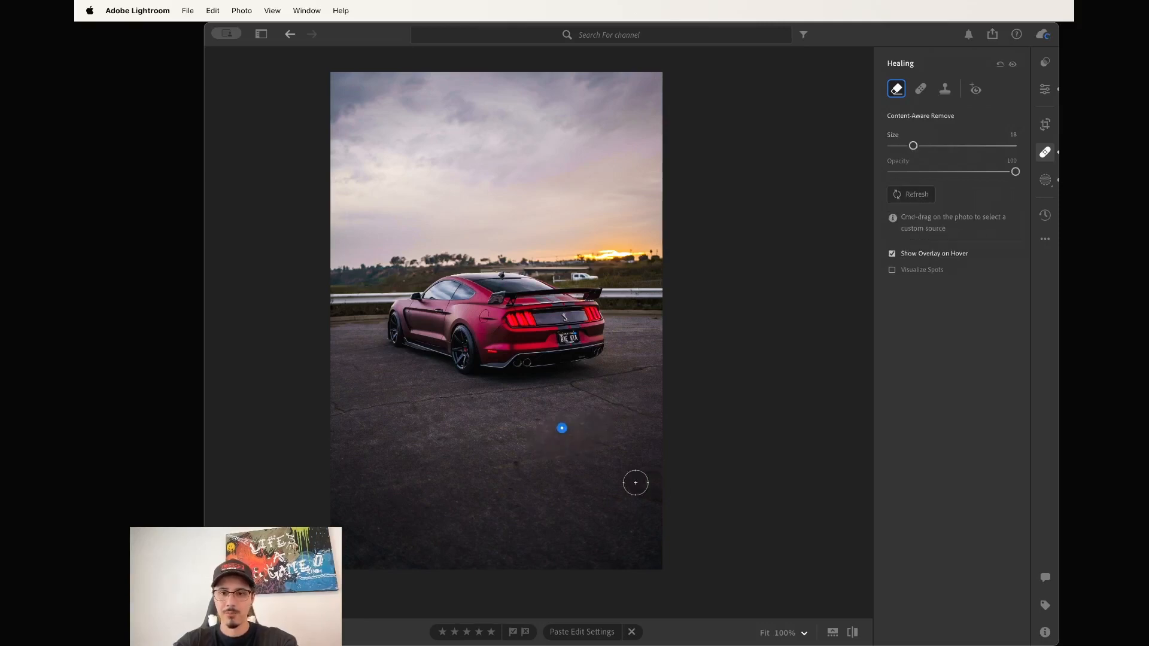
left_click_drag(634, 479, 663, 486)
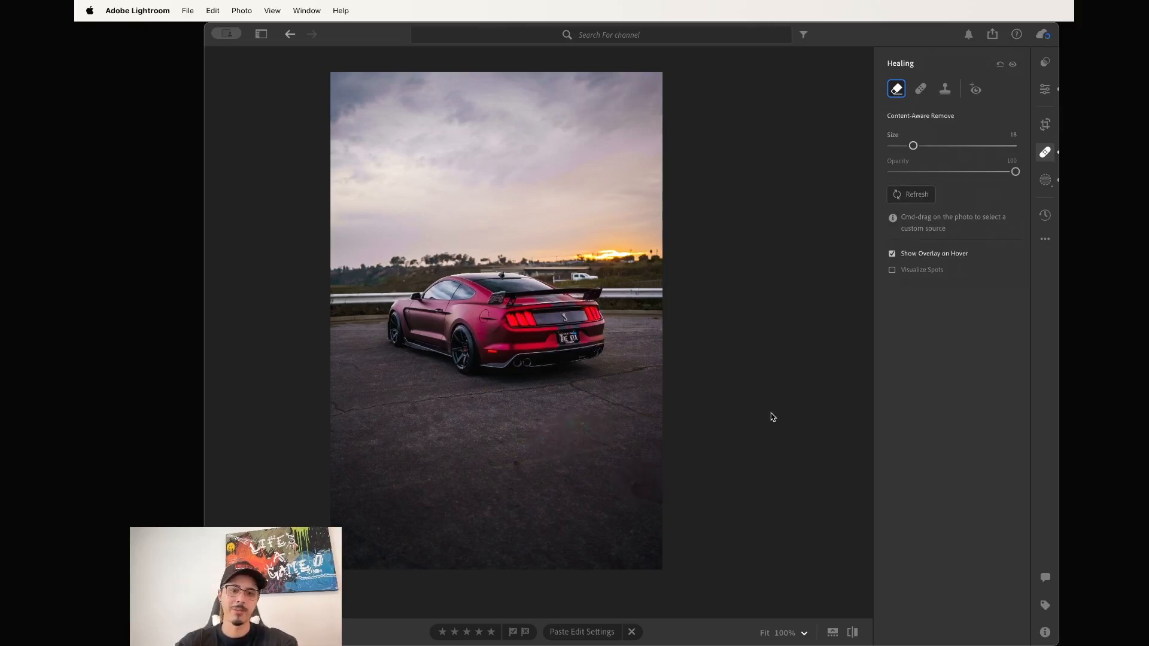
Lower the lone-car photo's Exposure slightly, then raise the walking-man photo to +0.76.
left_click(1044, 89)
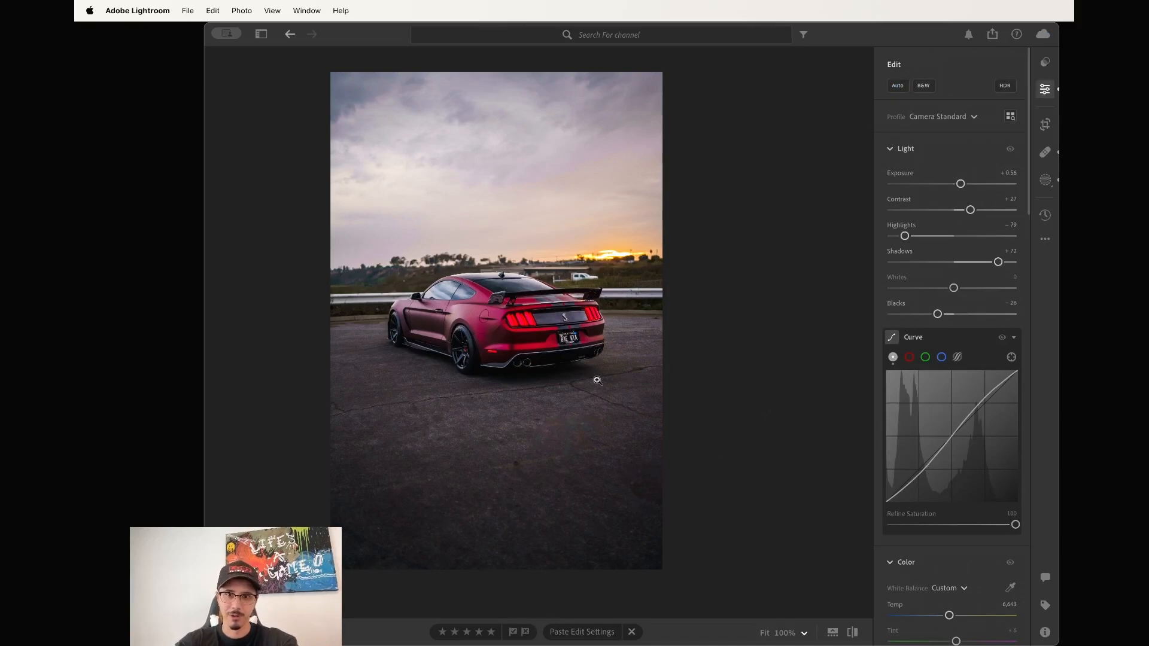
key("Right")
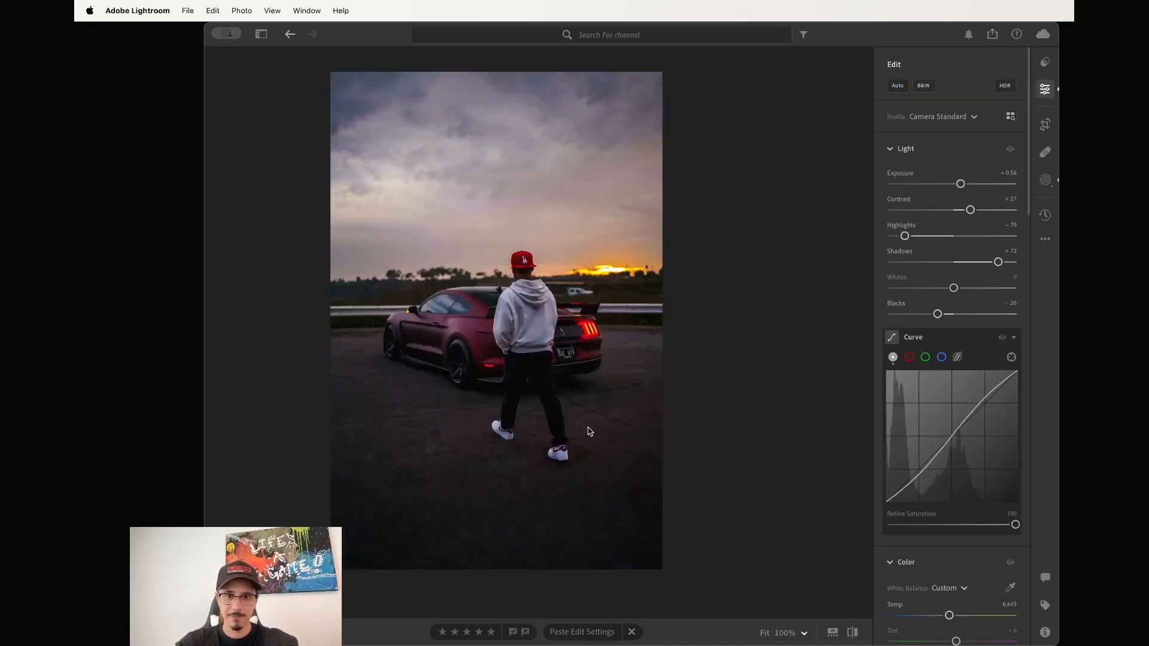
key("Right")
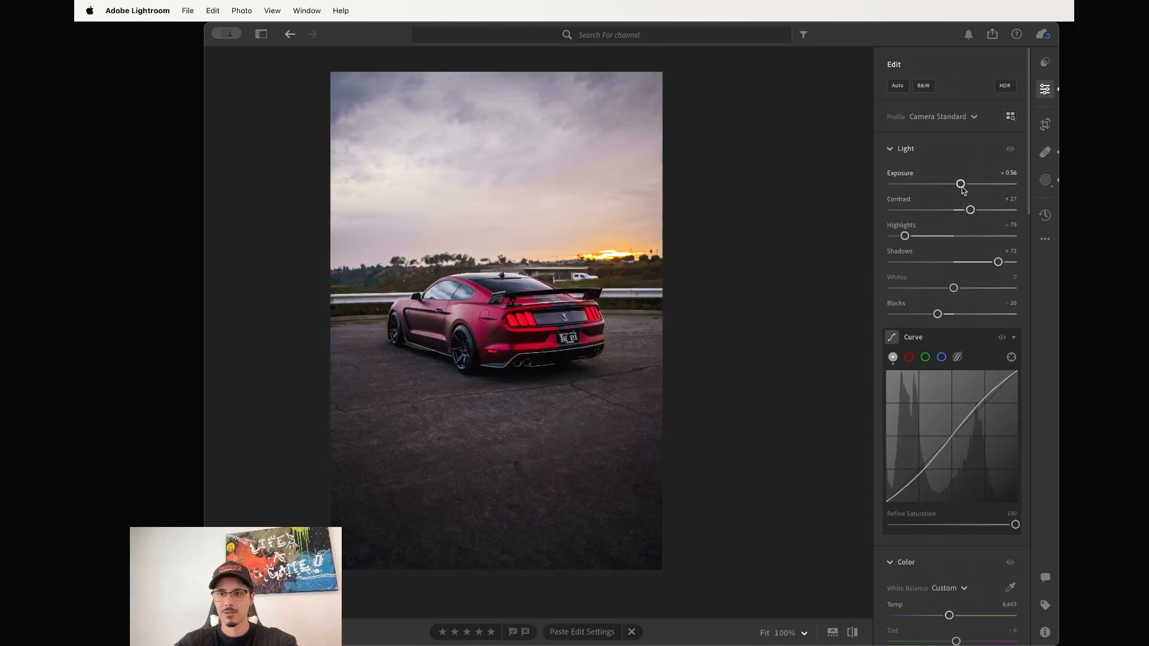
left_click_drag(961, 189, 961, 189)
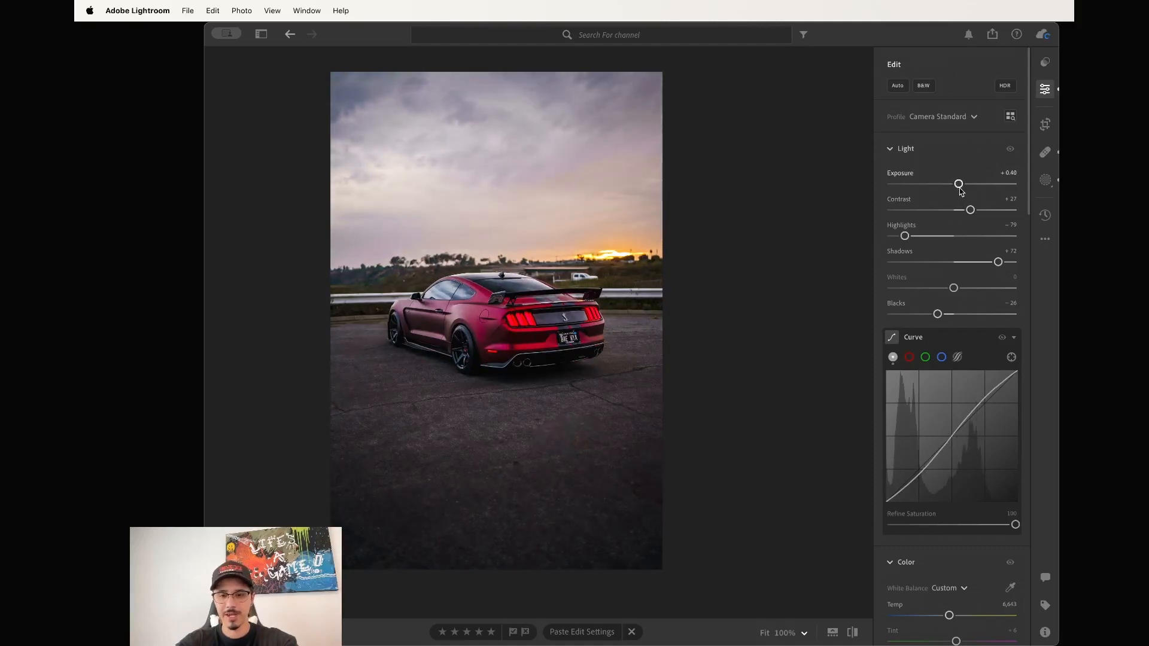
key("backslash")
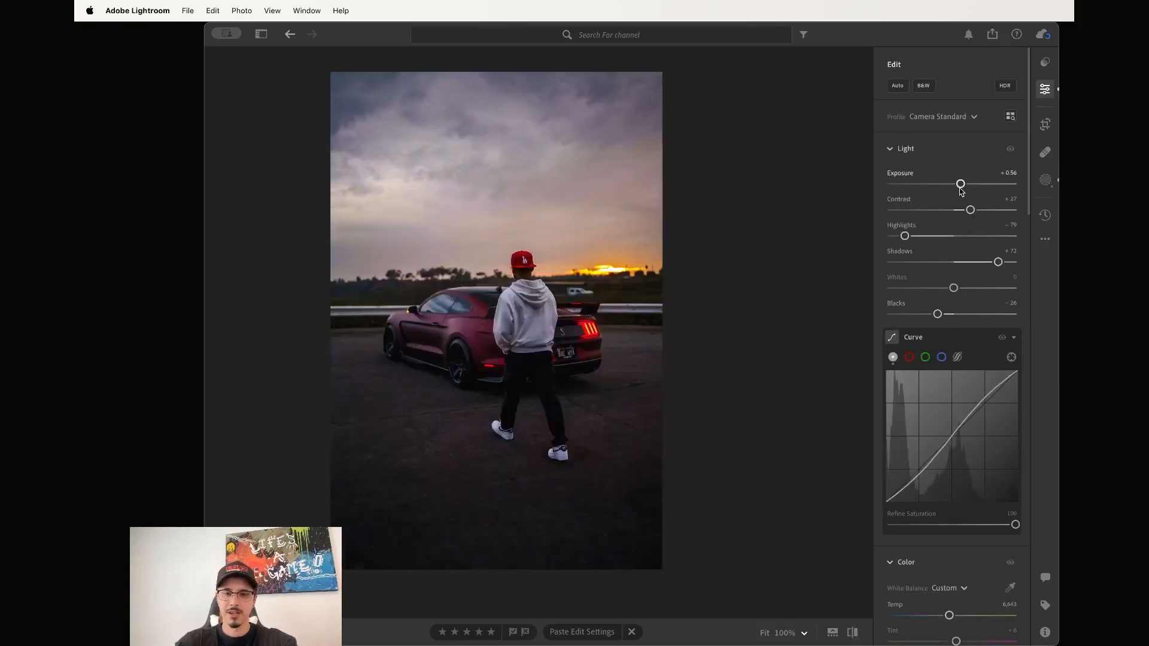
left_click_drag(961, 186, 964, 187)
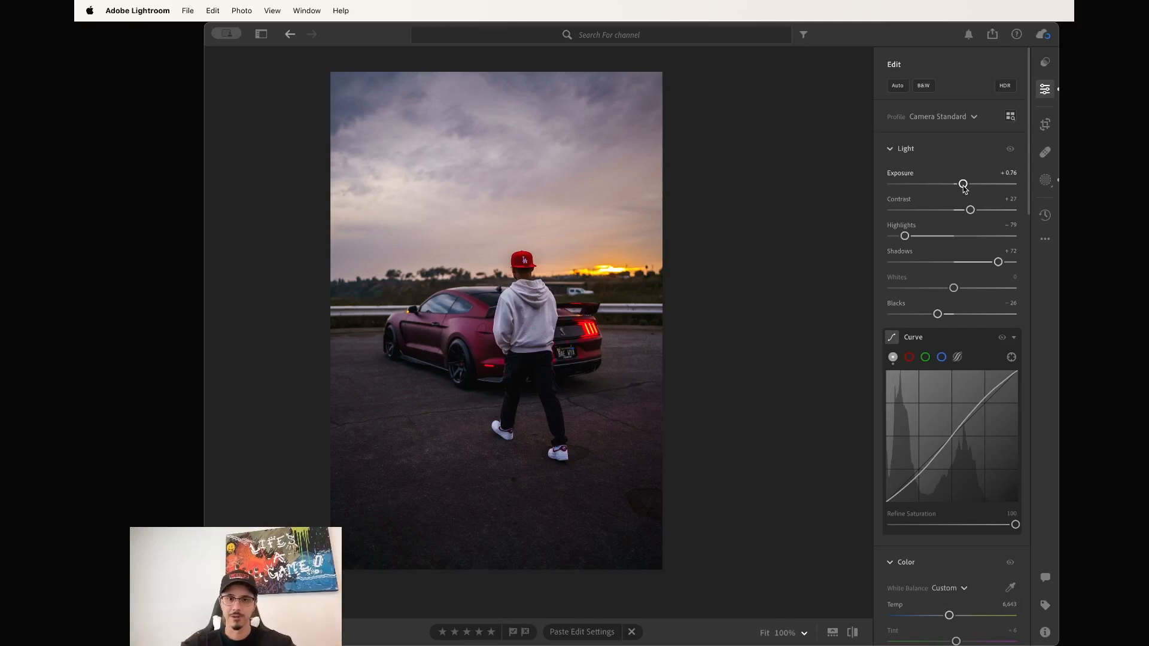
Raise the walking-man photo's Exposure to +0.94.
key("Right")
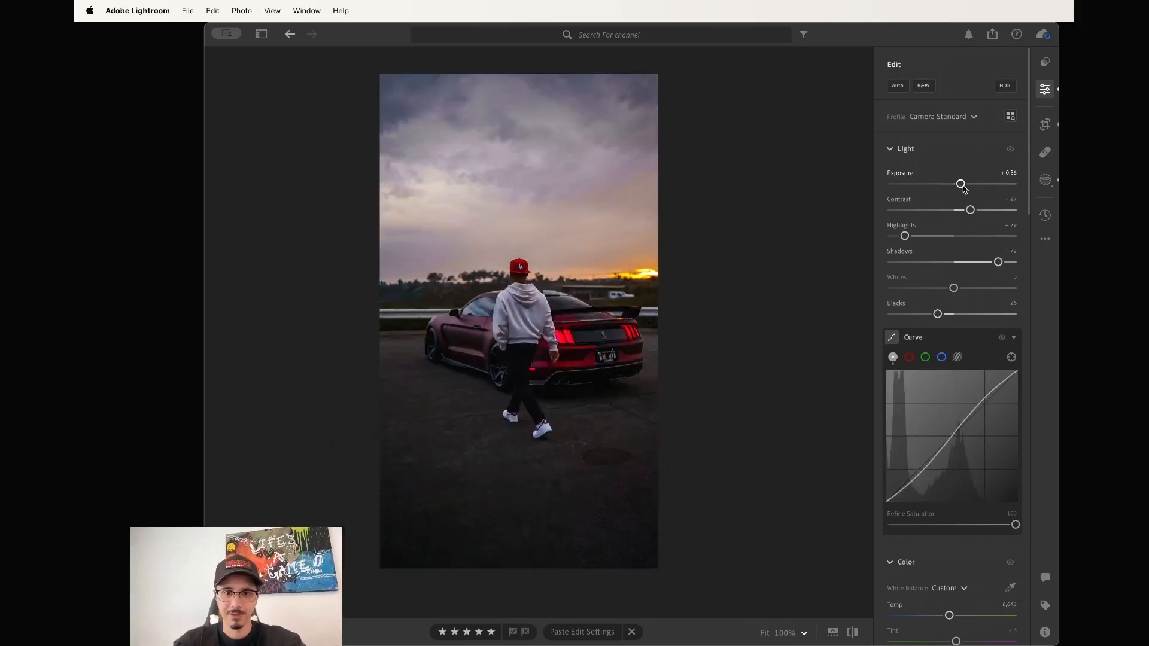
left_click_drag(963, 188, 968, 189)
key("backslash")
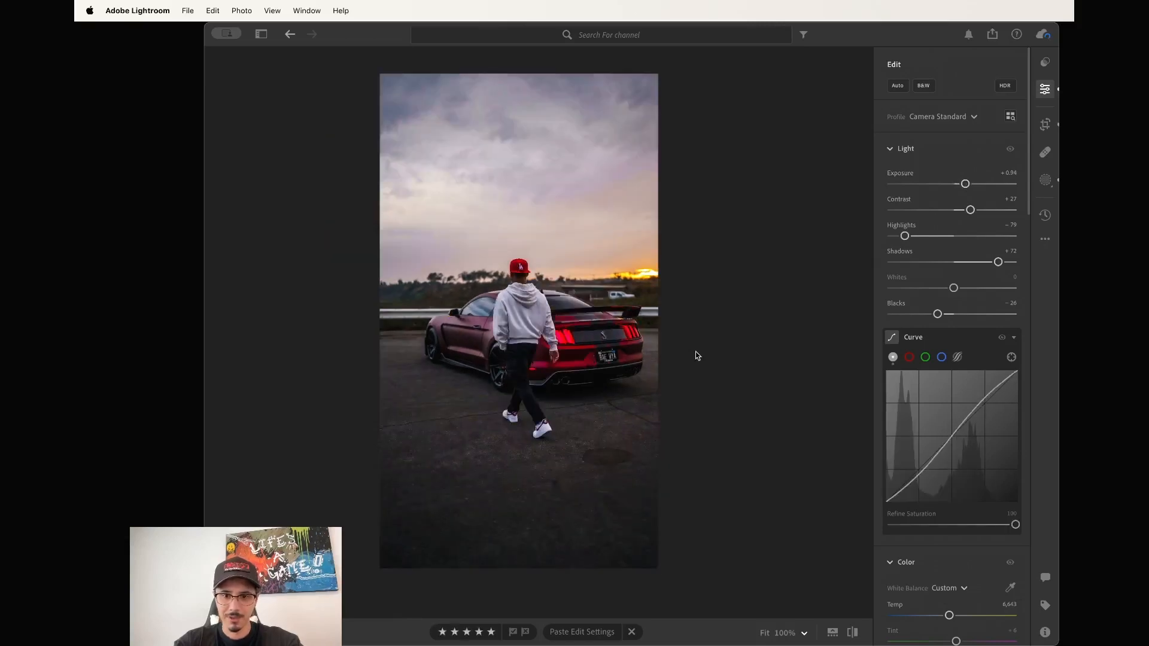
scroll(958, 382, "down", 3)
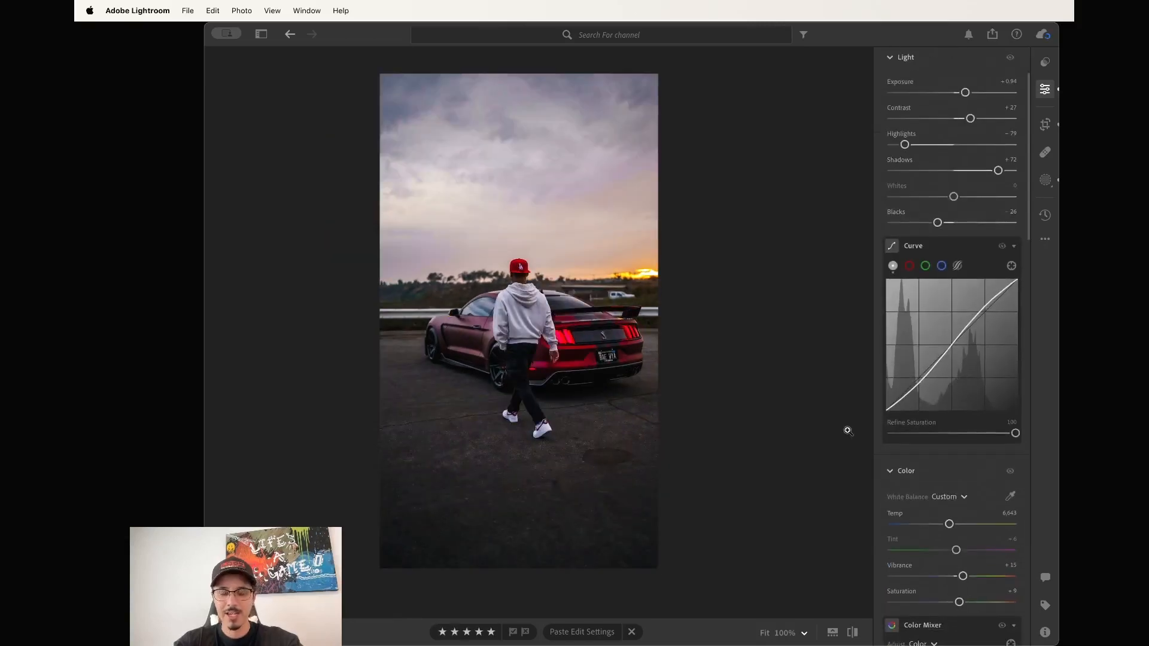
Compare the walking-man photo with its neighbour at 100%, then warm its Temp slightly.
key("Left")
key("Right")
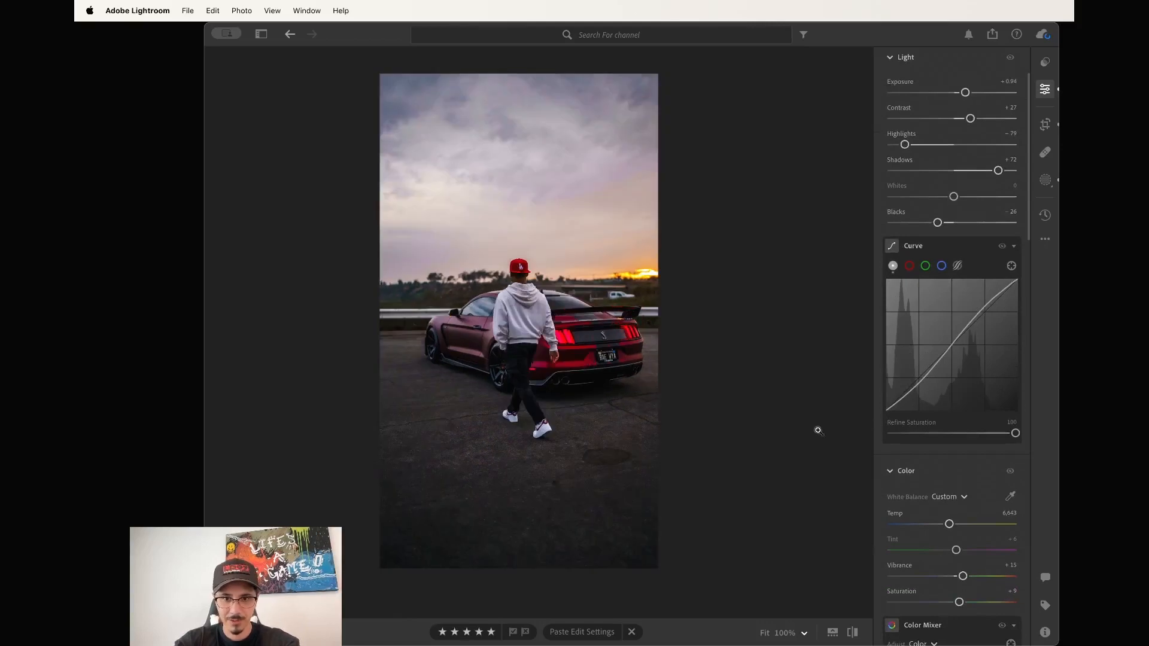
left_click(588, 429)
left_click(588, 430)
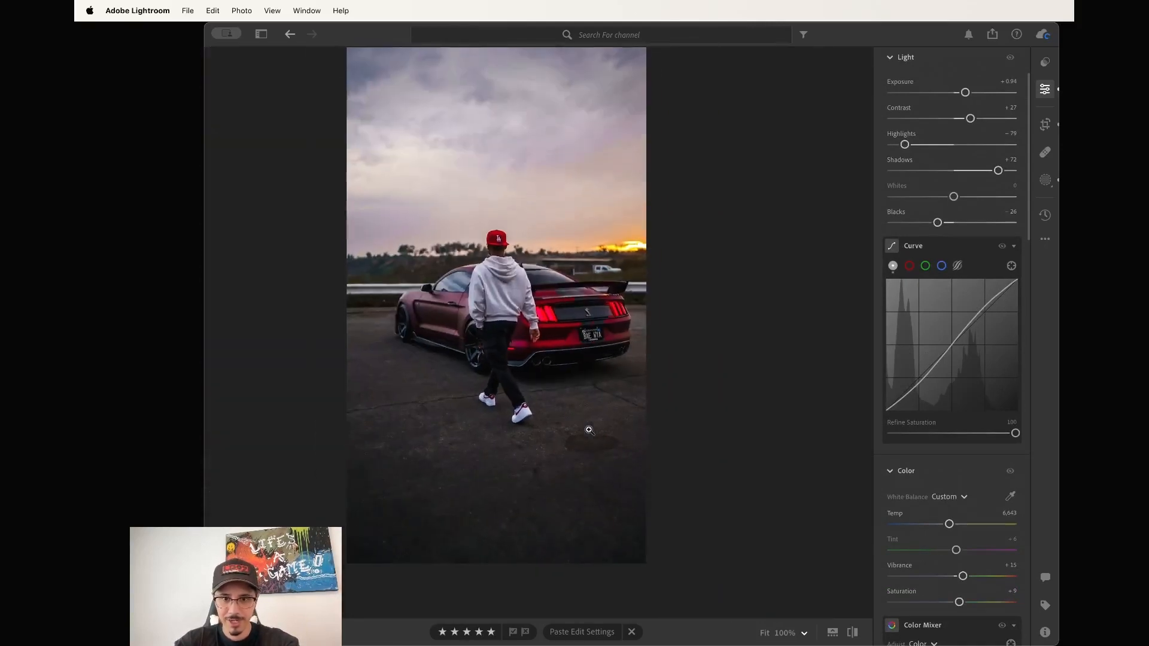
key("Left")
left_click(443, 459)
left_click(443, 459)
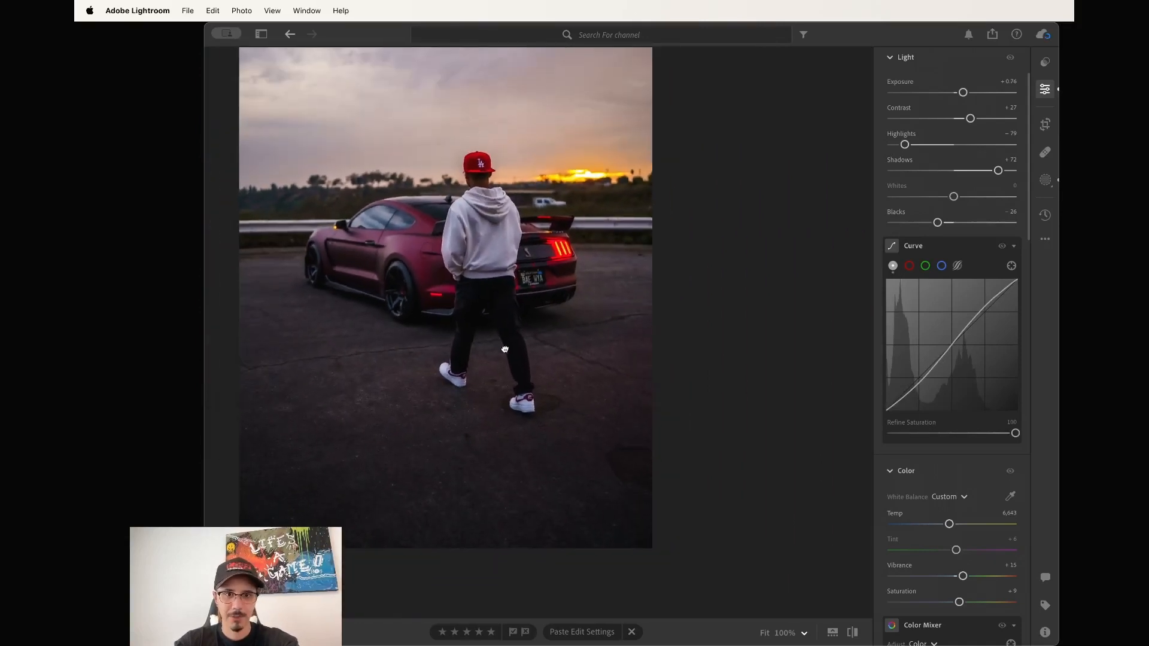
key("Right")
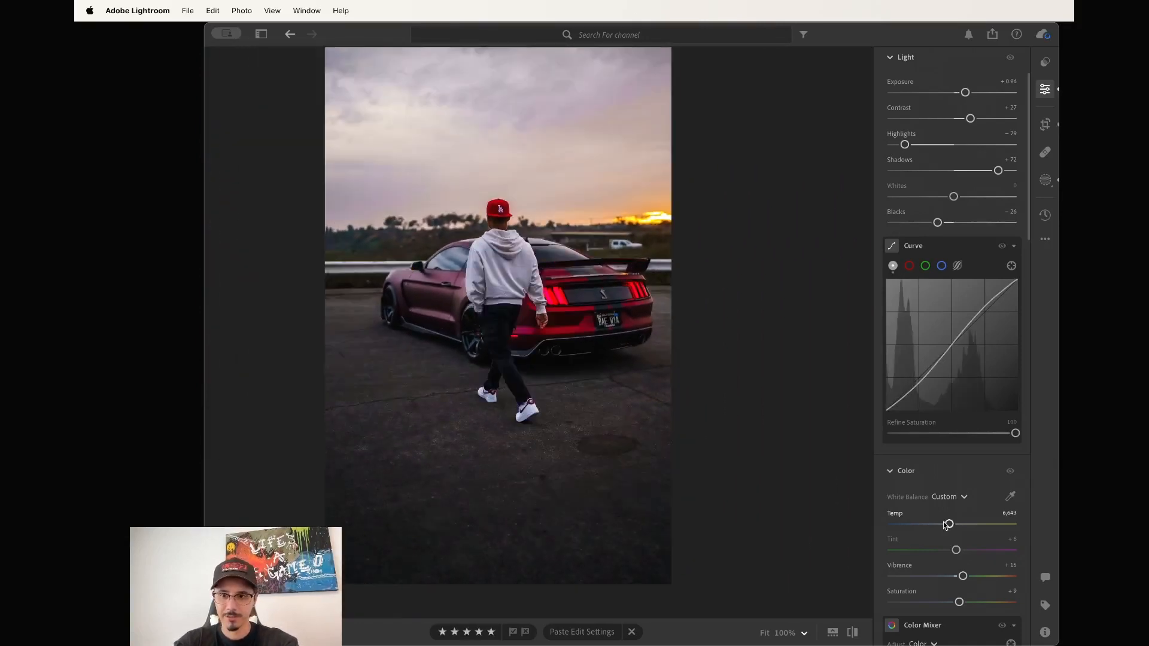
left_click_drag(950, 525, 956, 551)
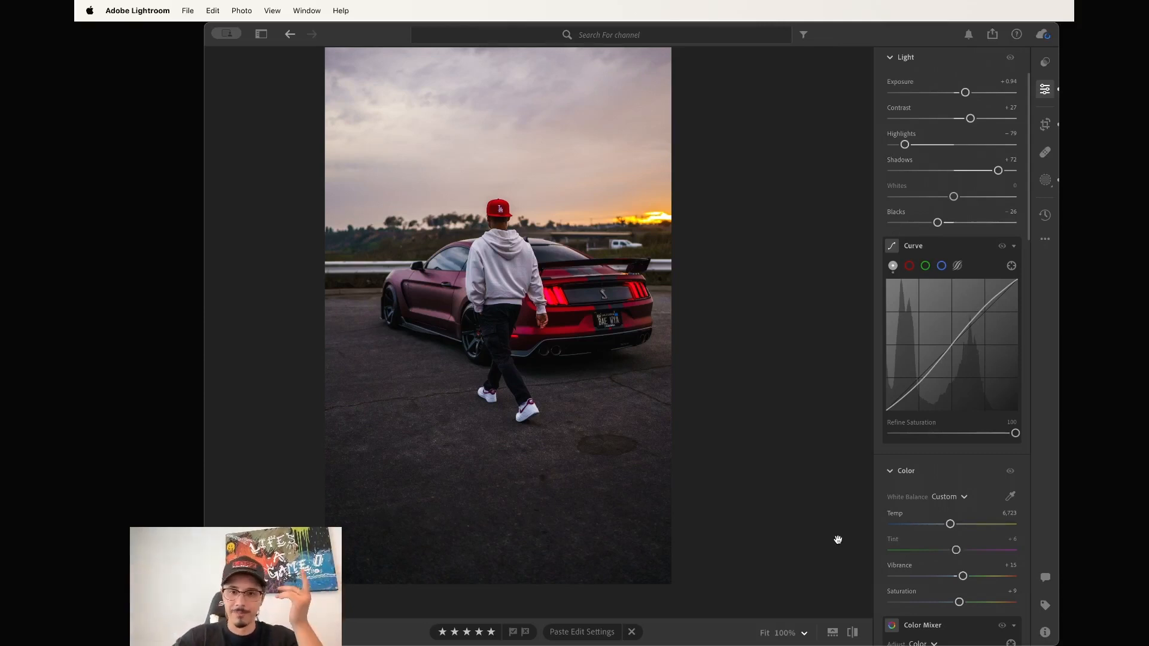
Paint out pavement marks in two car-with-person shots using Content-Aware Remove.
key("Right")
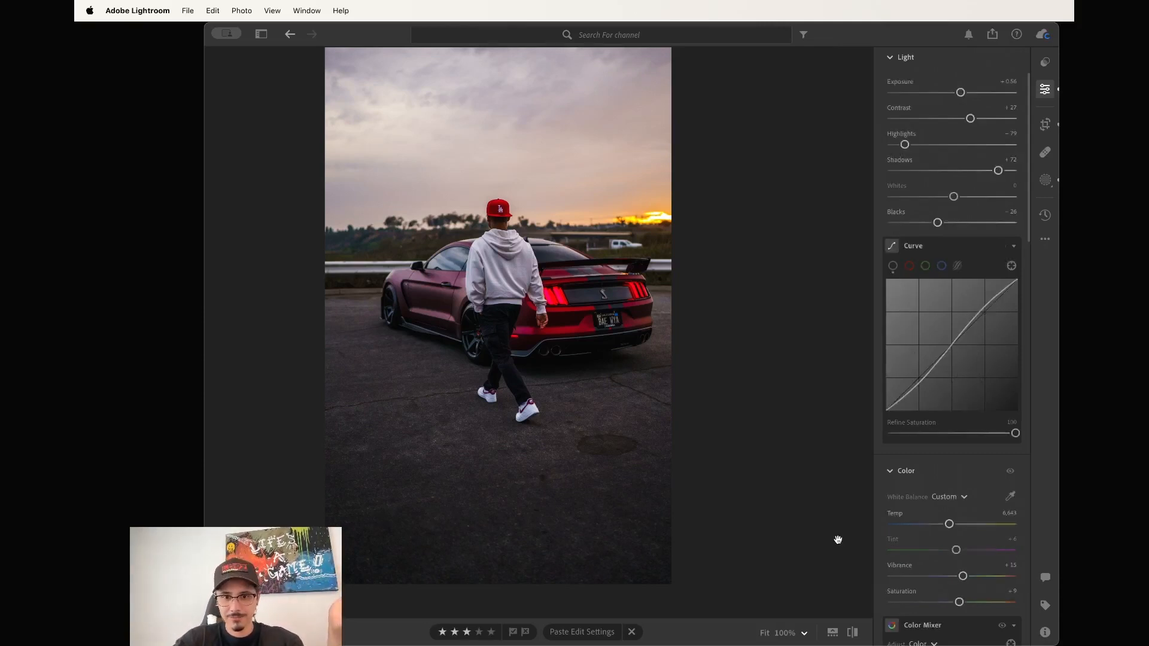
key("Right")
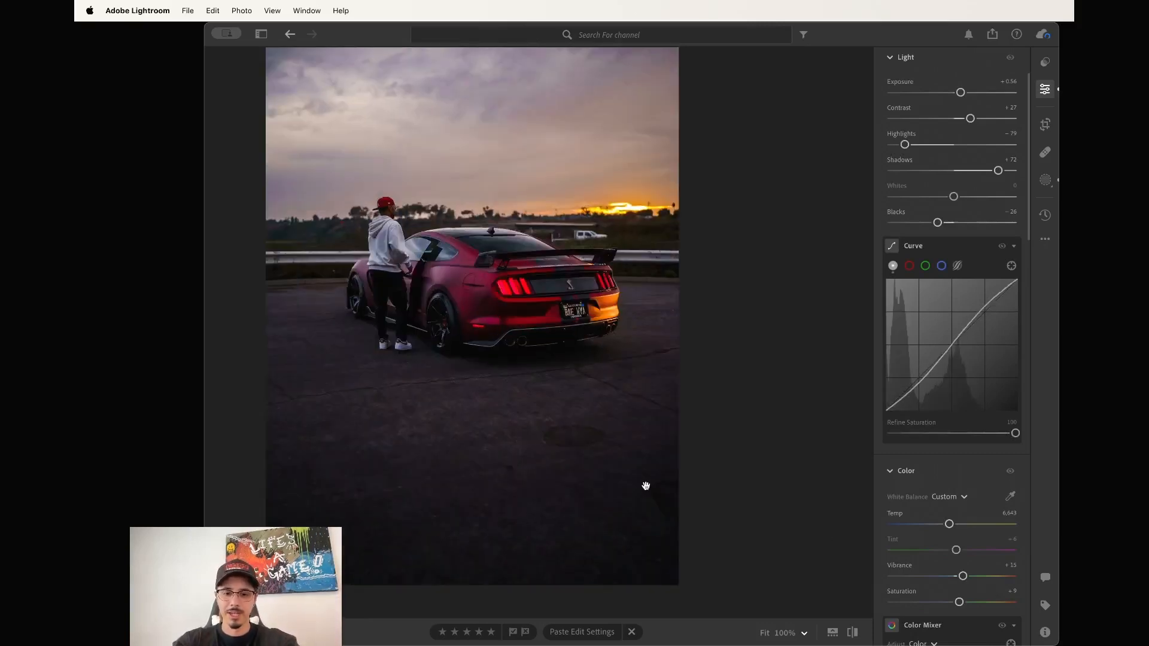
key("h")
mouse_move(557, 427)
left_mouse_down()
mouse_move(598, 429)
mouse_move(582, 433)
left_mouse_up()
key("Right")
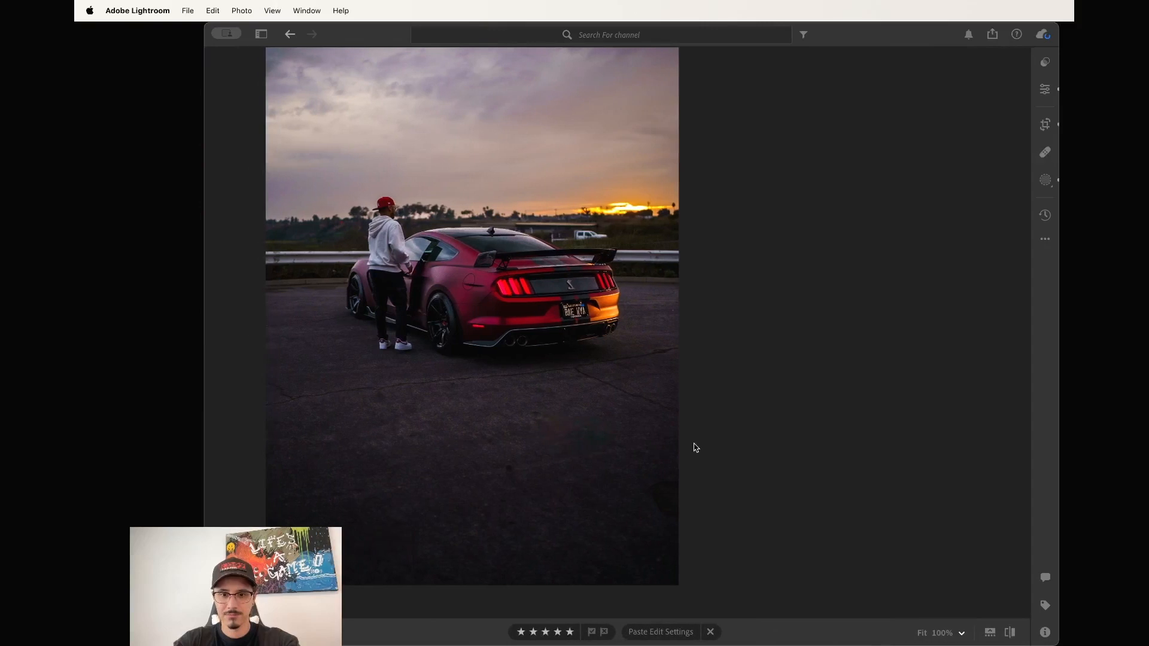
key("h")
mouse_move(580, 441)
left_mouse_down()
mouse_move(628, 448)
mouse_move(585, 441)
left_mouse_up()
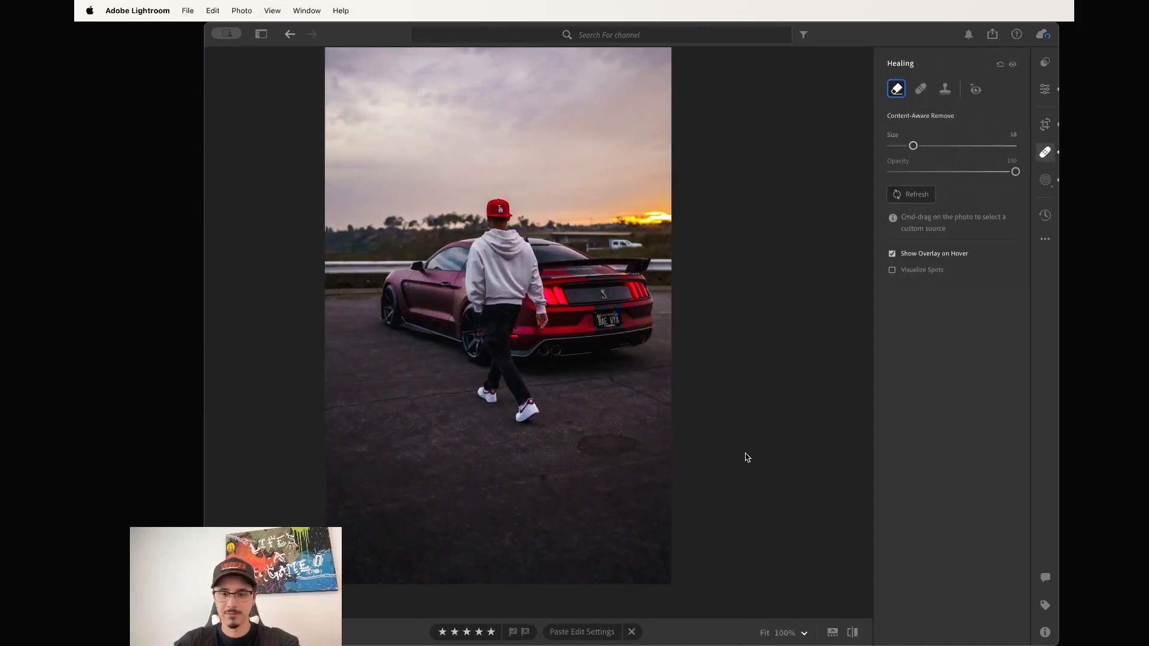
Remove the dark asphalt patch in the rear-view sunset shot with two Content-Aware strokes.
key("Right")
key("Right")
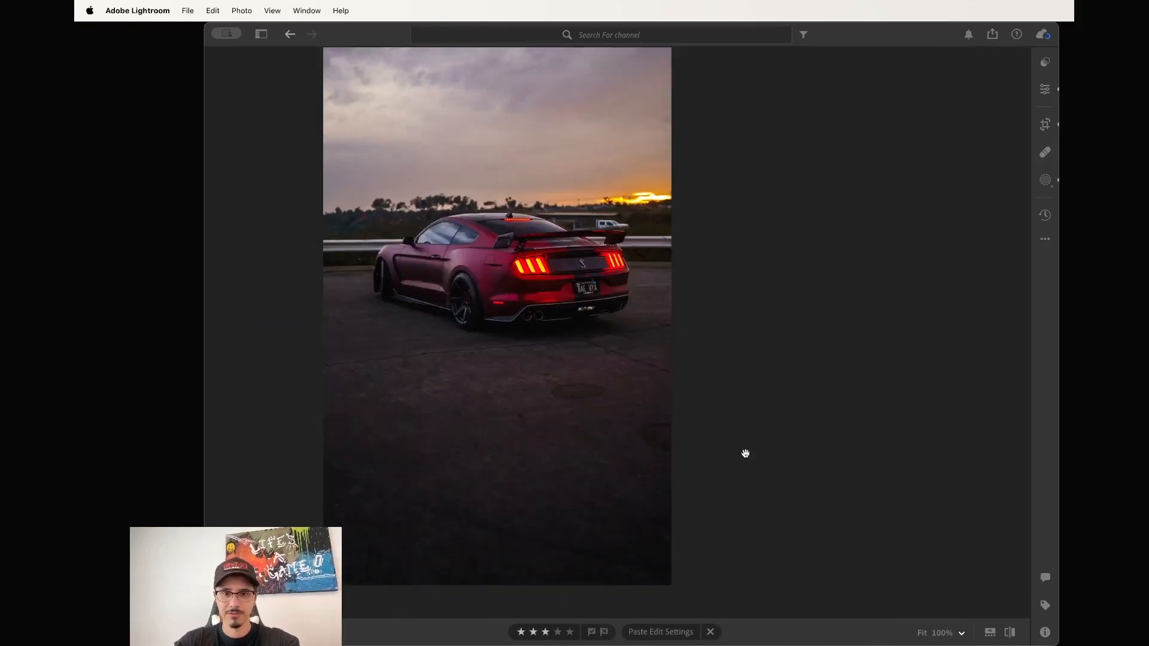
key("h")
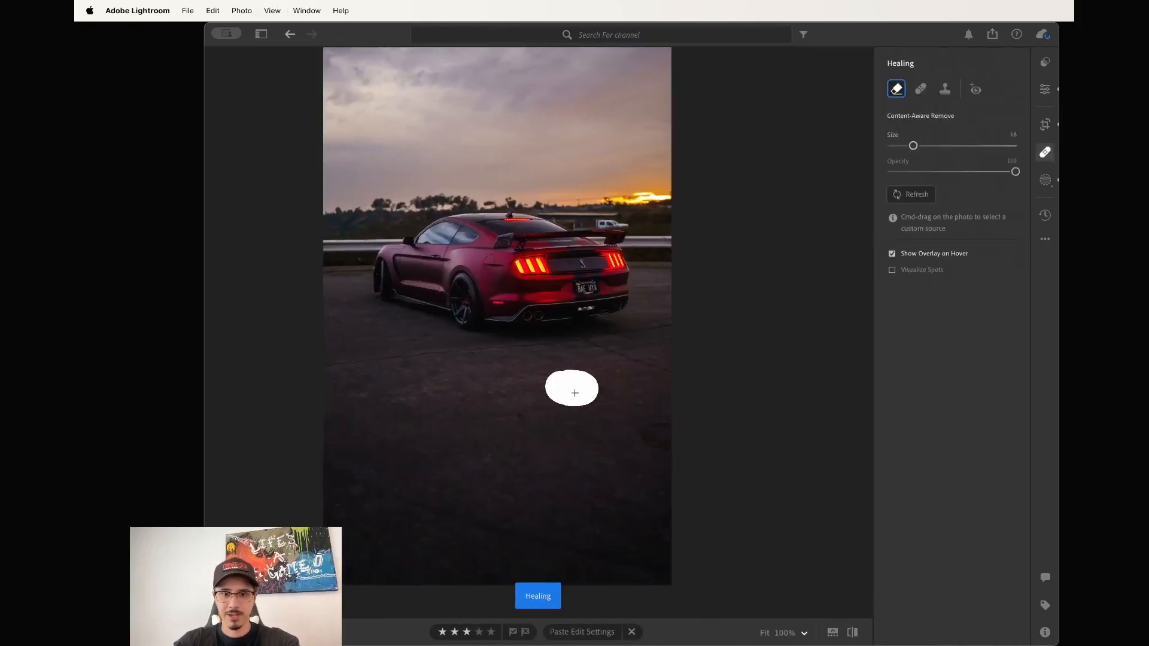
left_click_drag(574, 393, 589, 389)
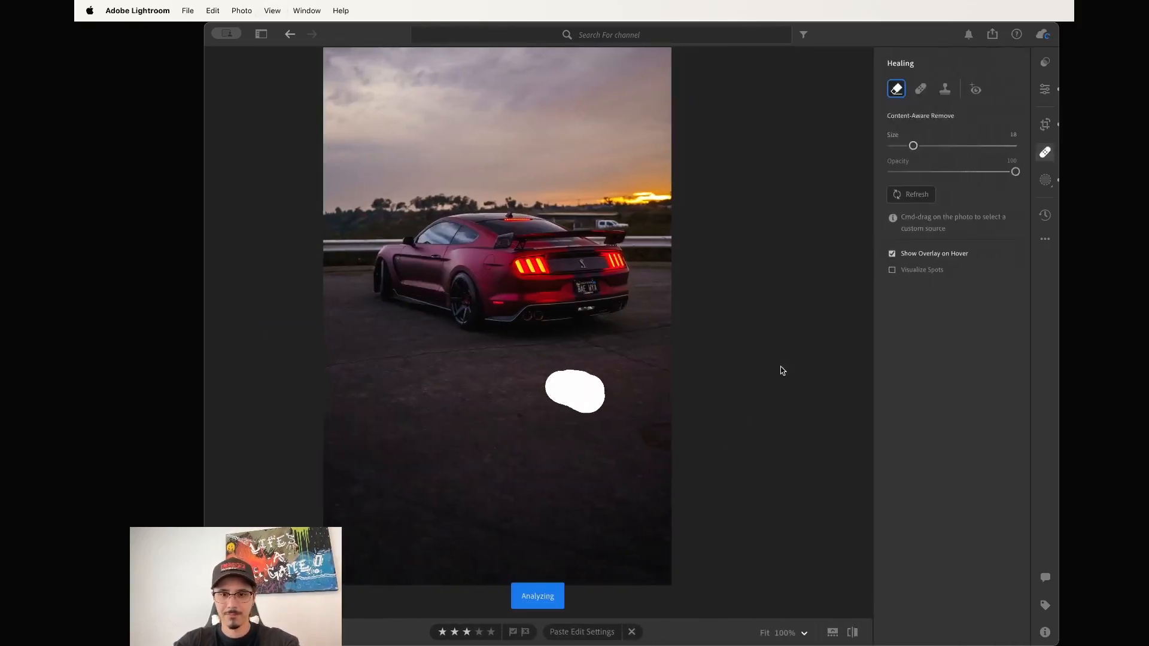
left_click_drag(656, 425, 669, 434)
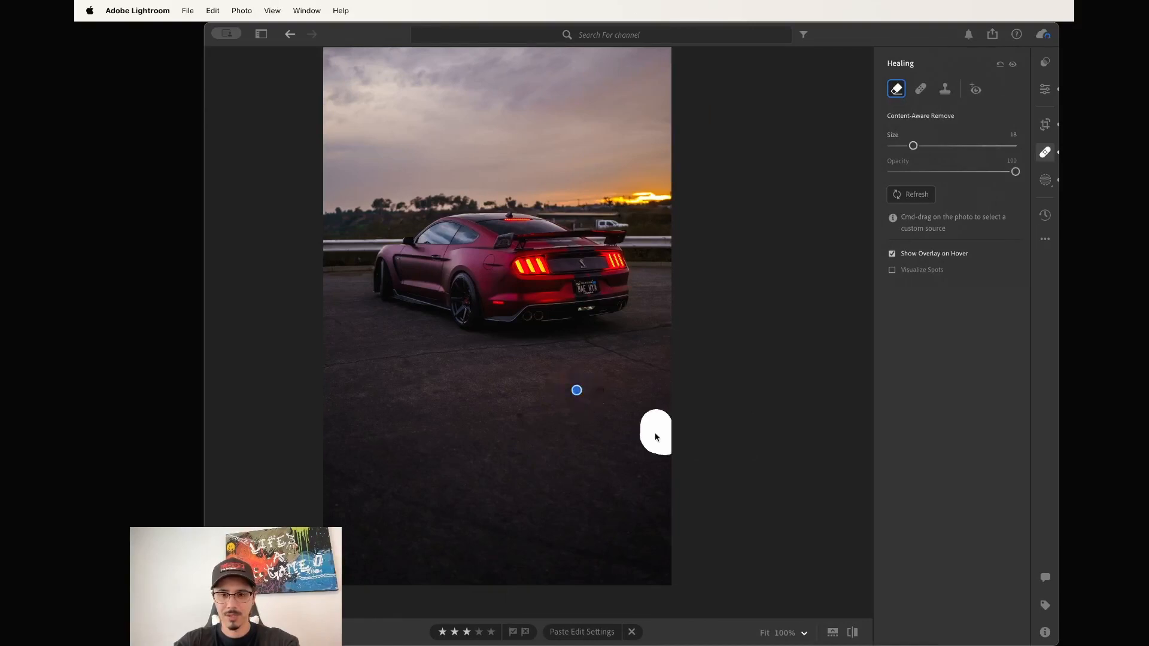
key("h")
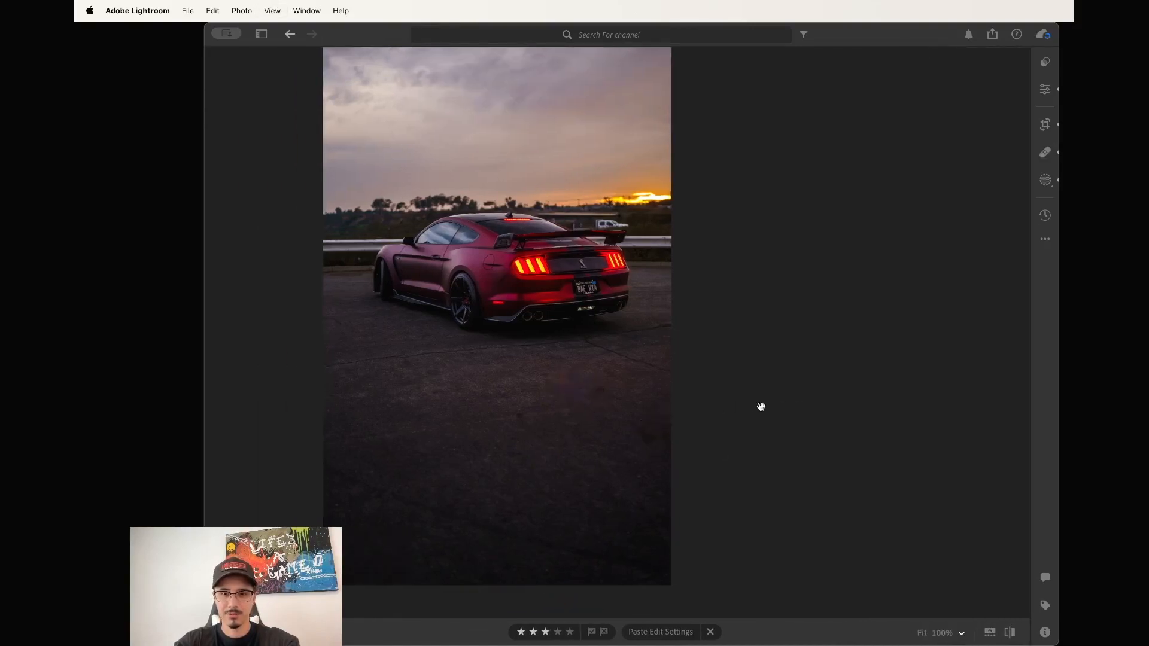
Lower the side-view shot's Exposure to +0.30, then move to the head-on front shot.
key("Right")
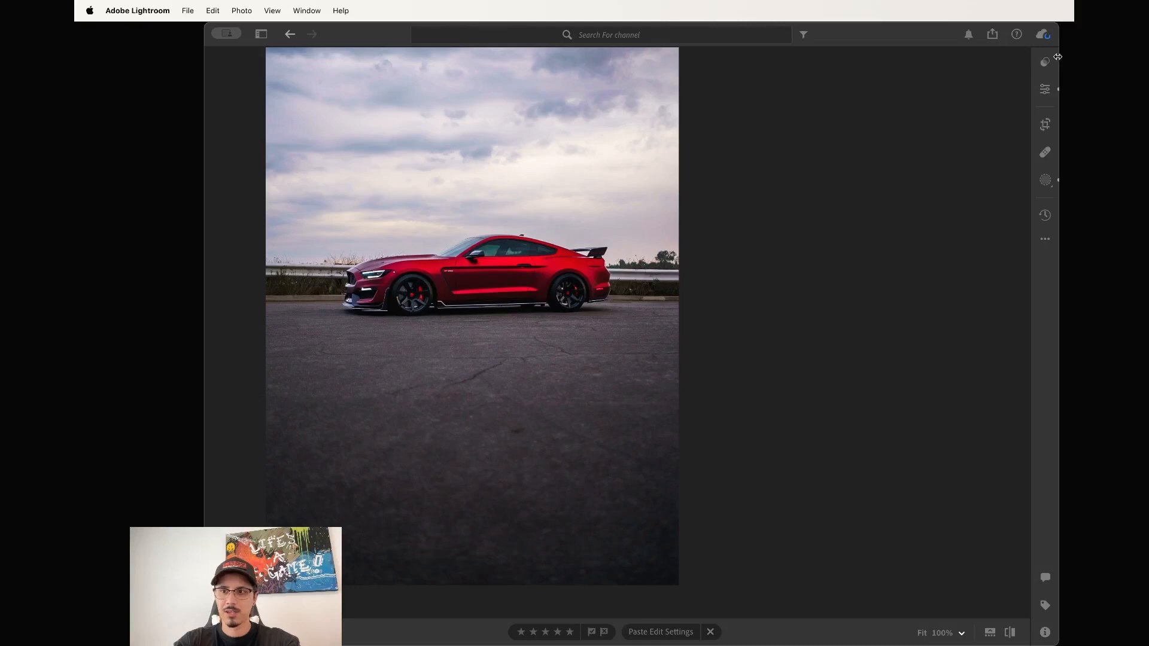
key("e")
left_click_drag(961, 186, 957, 185)
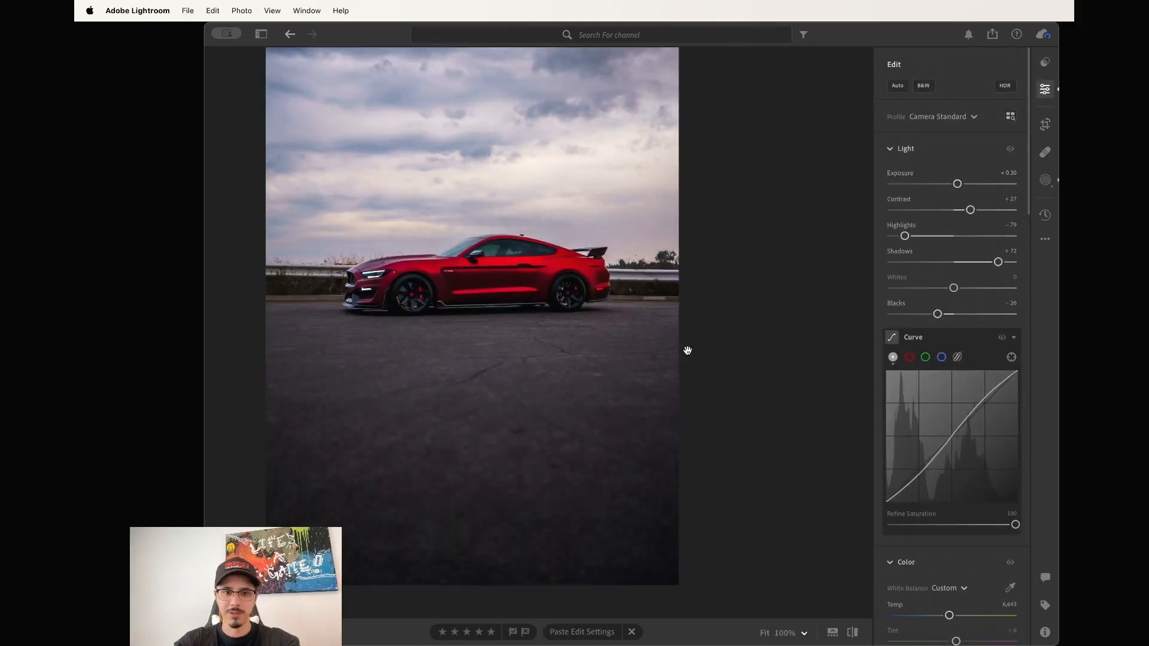
key("Right")
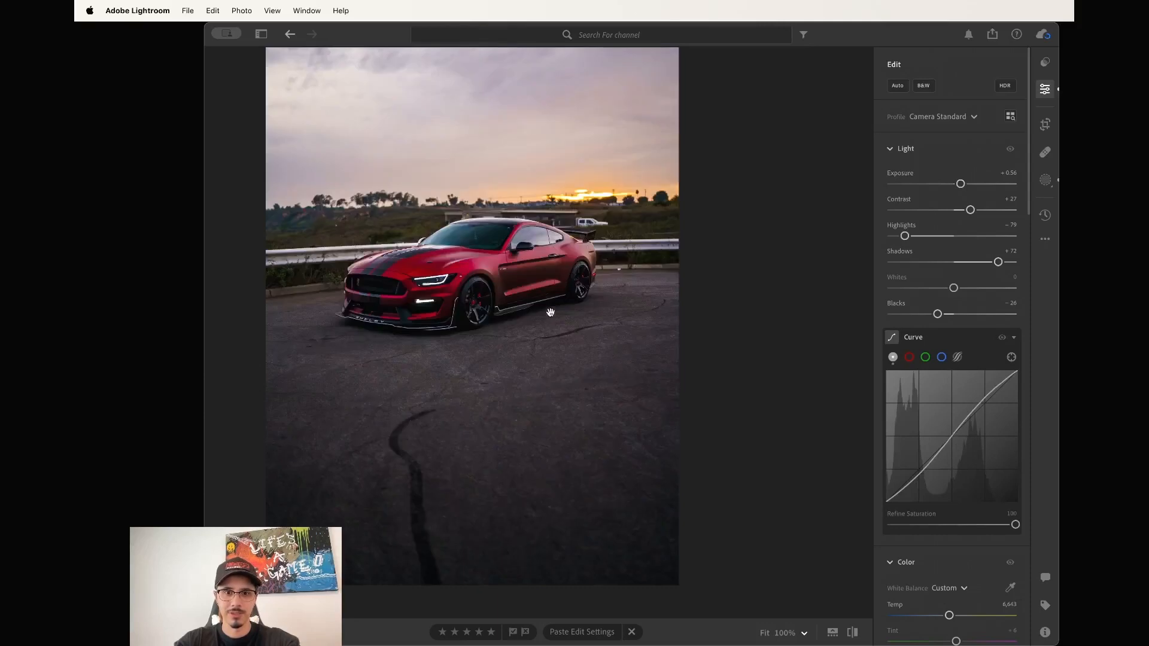
left_click_drag(545, 288, 580, 313)
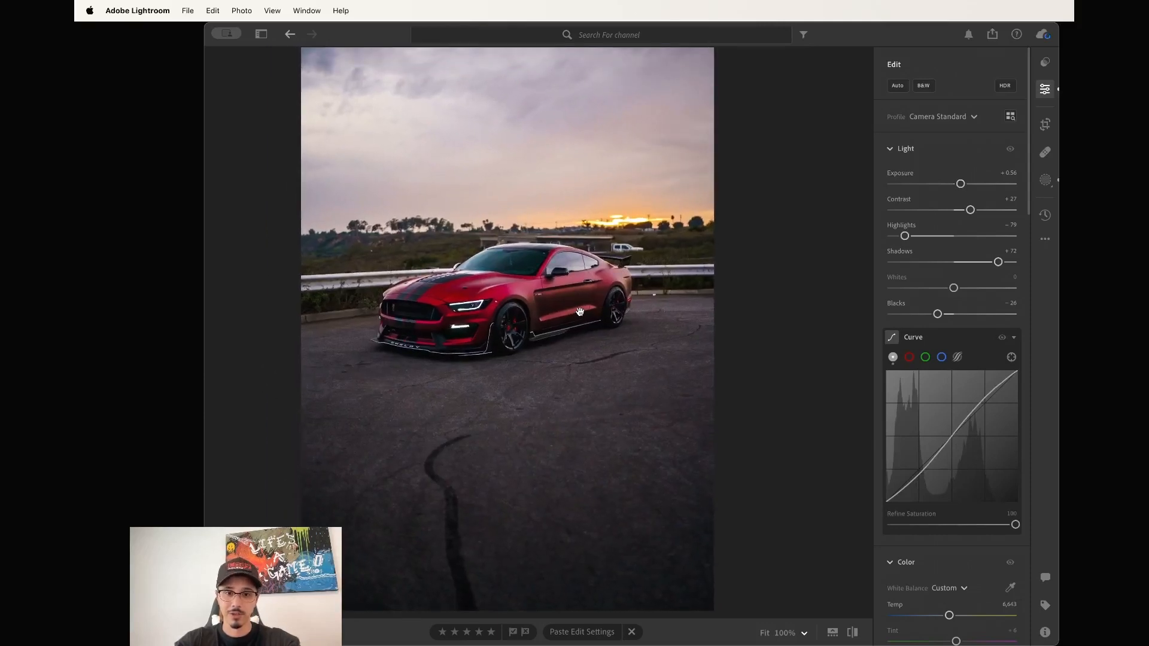
key("Right")
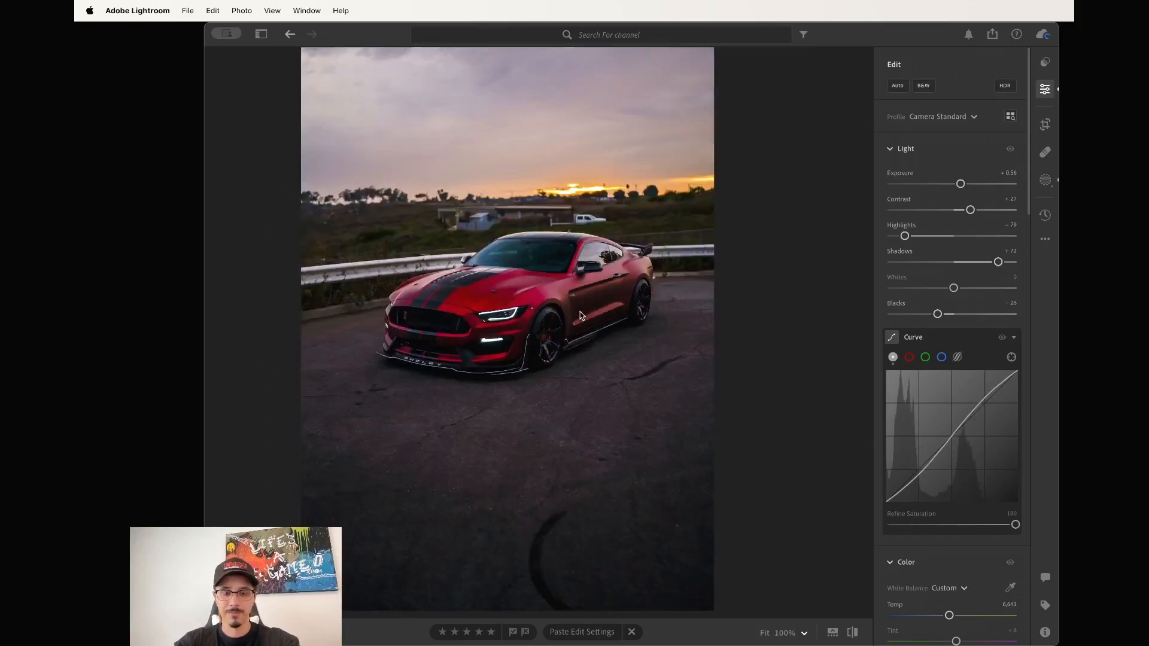
key("Right")
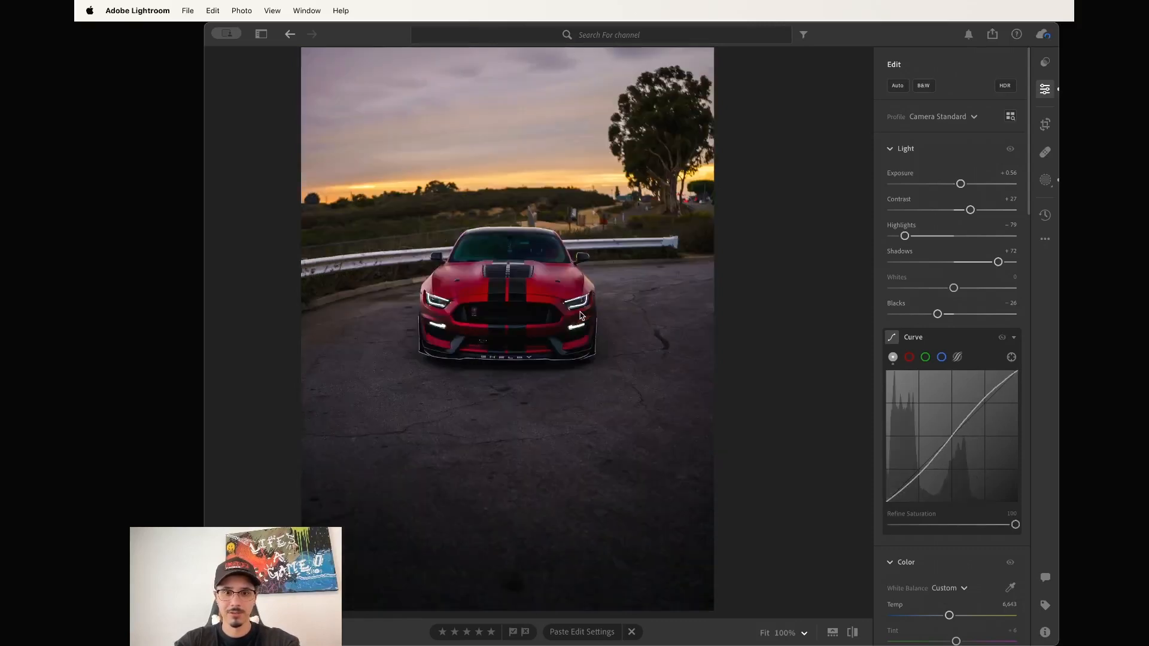
key("c")
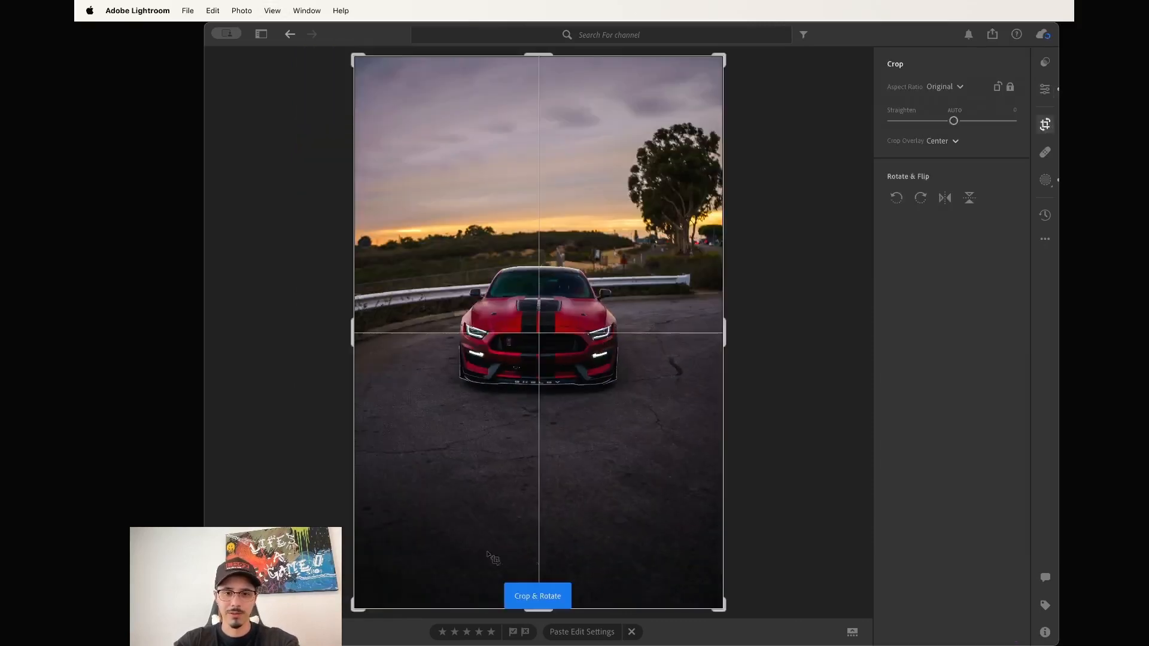
Tighten the crop and rotate the head-on shot level, then show the 27-photo album grid.
left_click_drag(723, 608, 722, 605)
left_click_drag(662, 533, 662, 533)
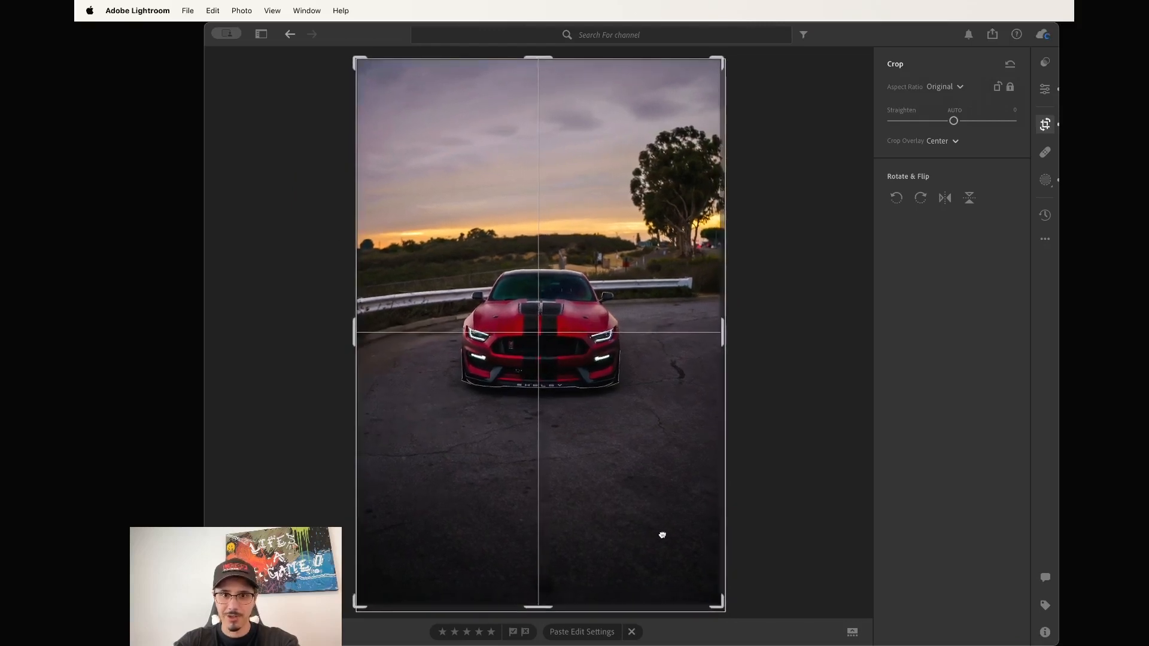
left_click_drag(544, 614, 546, 614)
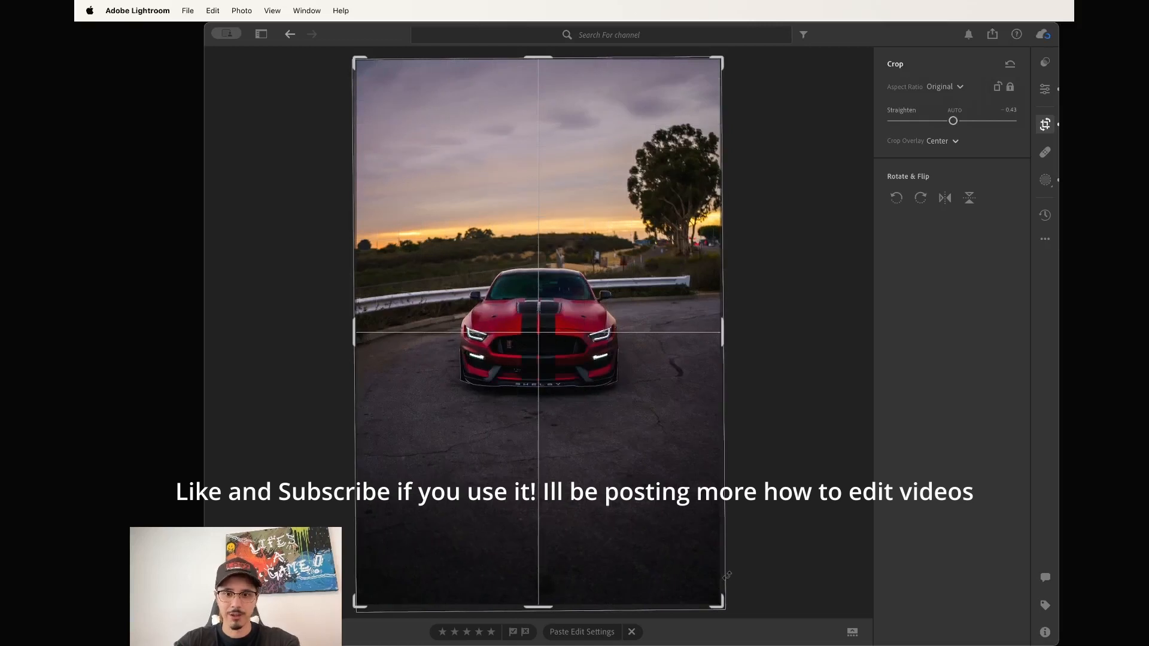
left_click_drag(723, 604, 721, 602)
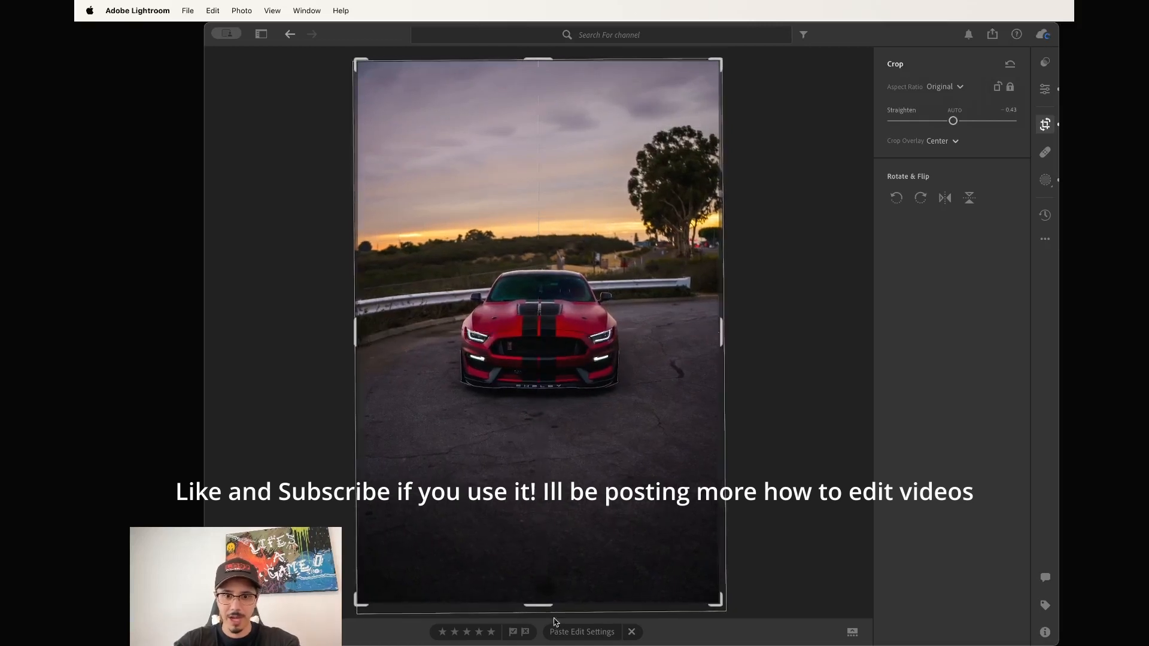
left_click_drag(554, 621, 541, 615)
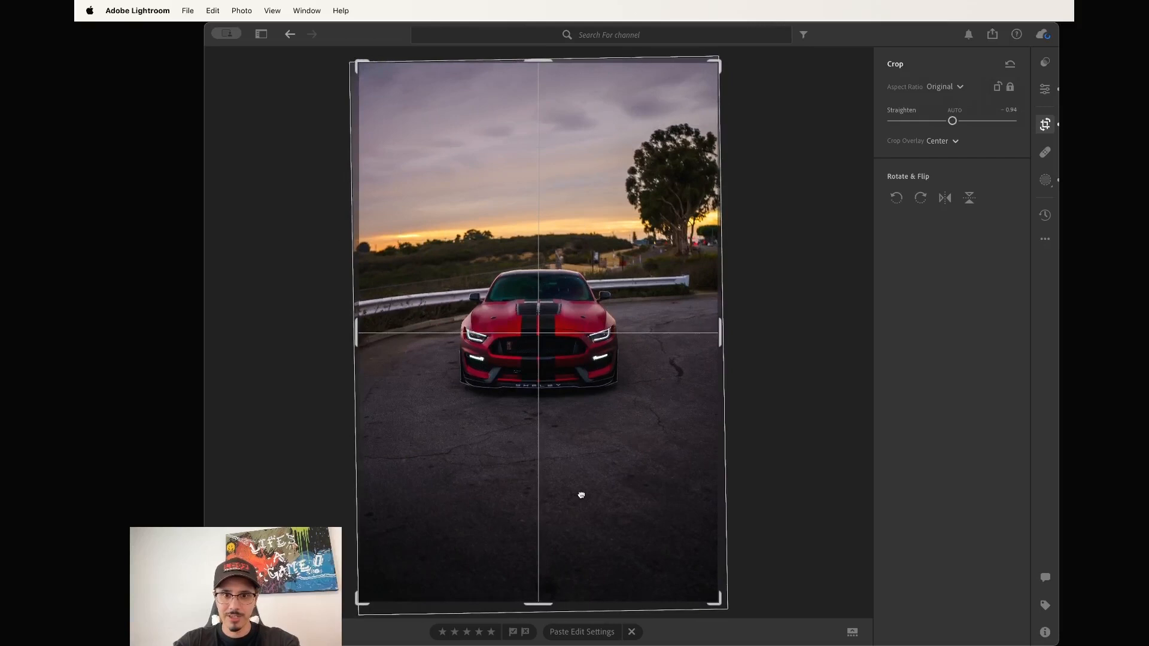
left_click_drag(719, 599, 716, 593)
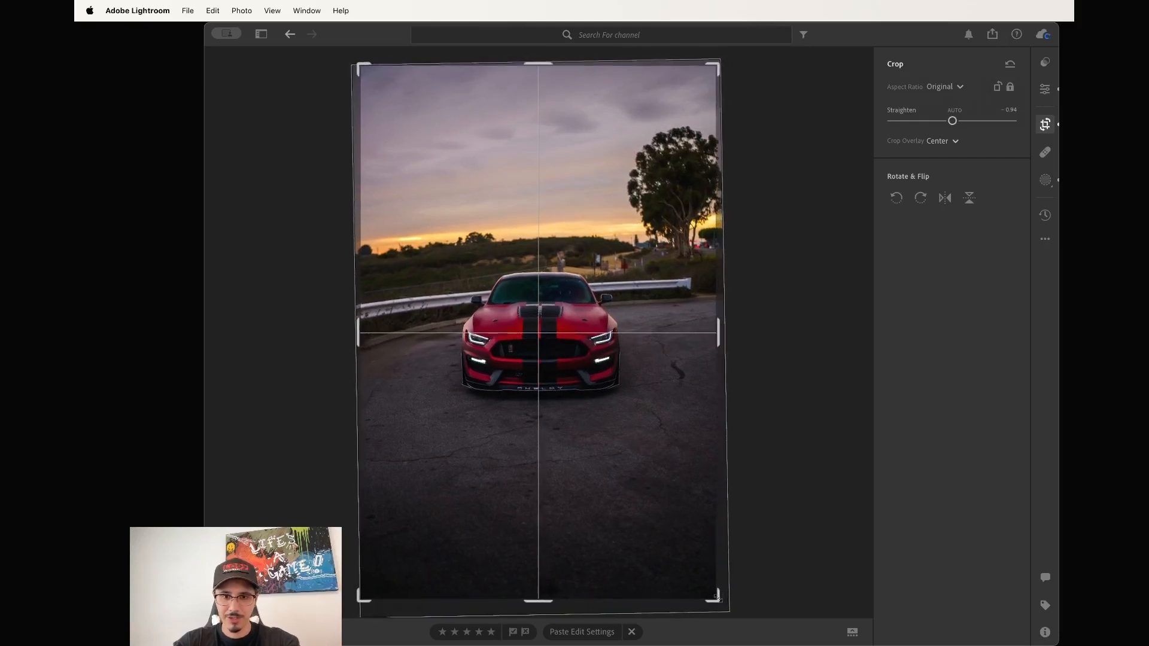
left_click_drag(655, 528, 655, 527)
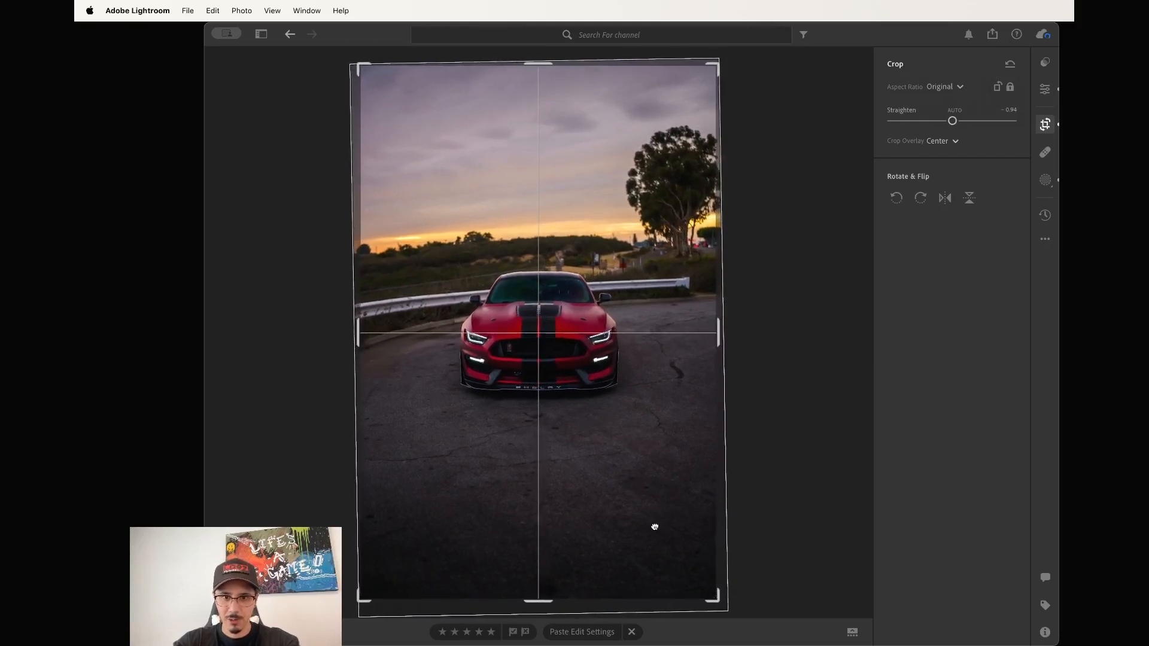
left_click_drag(550, 607, 549, 606)
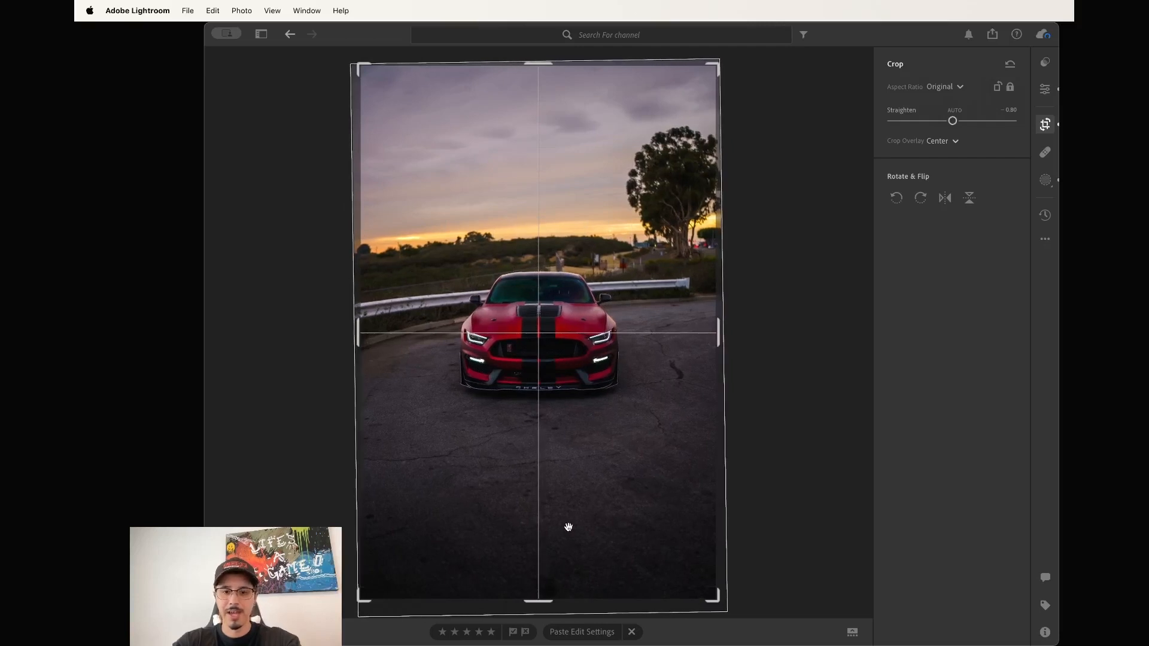
left_click_drag(548, 605, 549, 605)
key("Return")
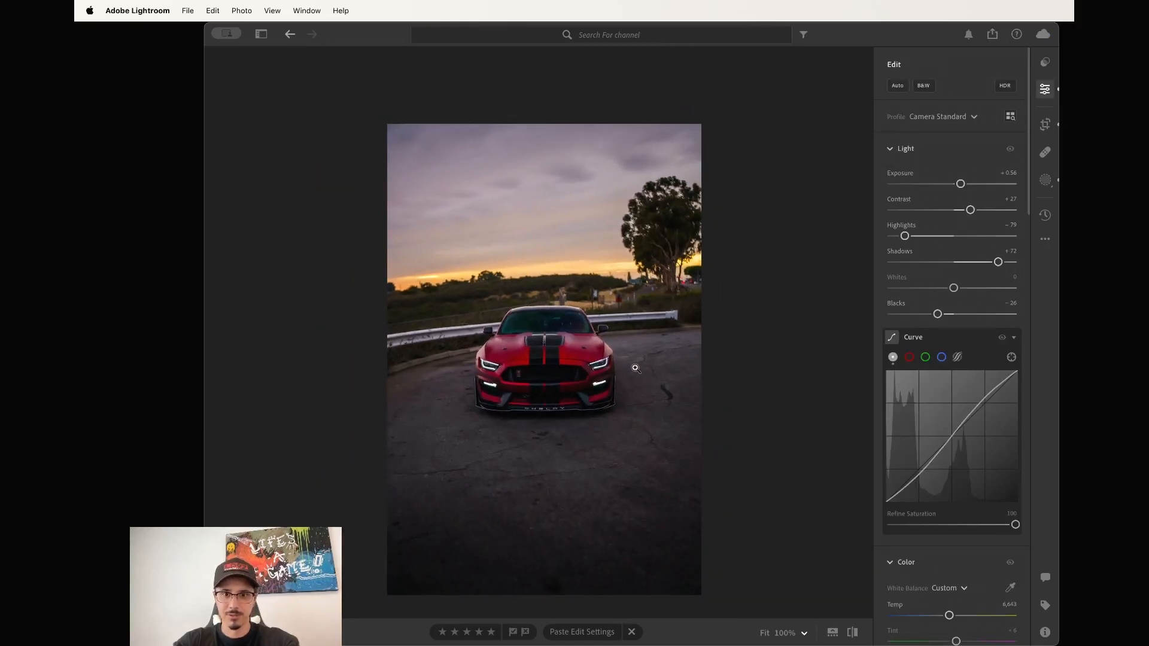
key("g")
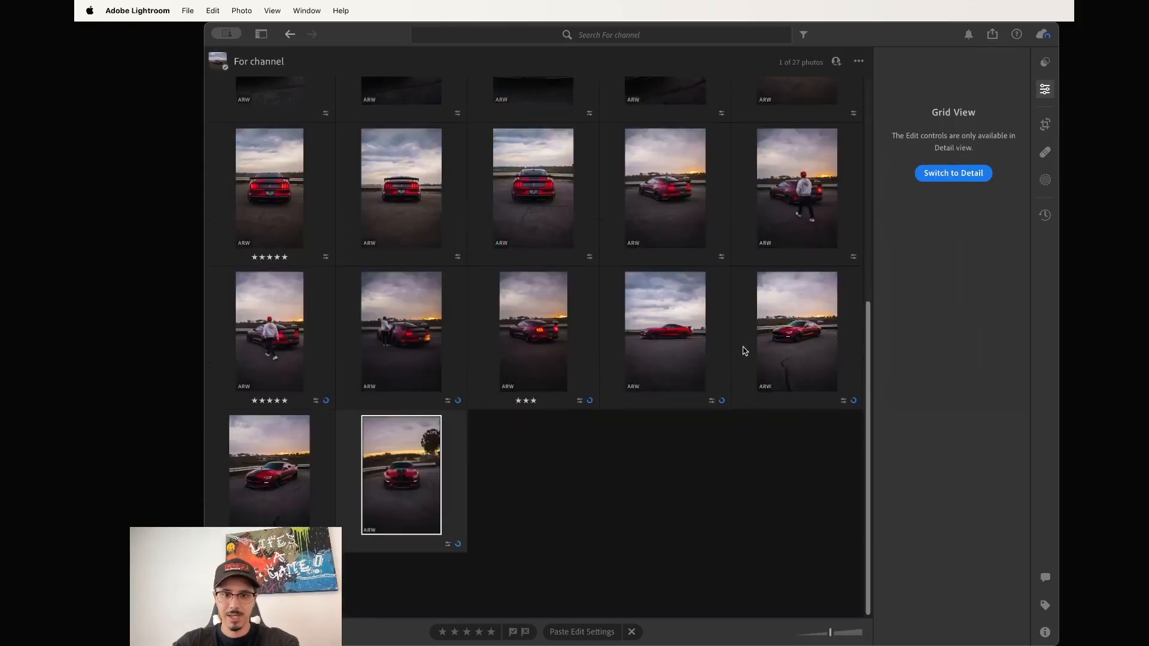